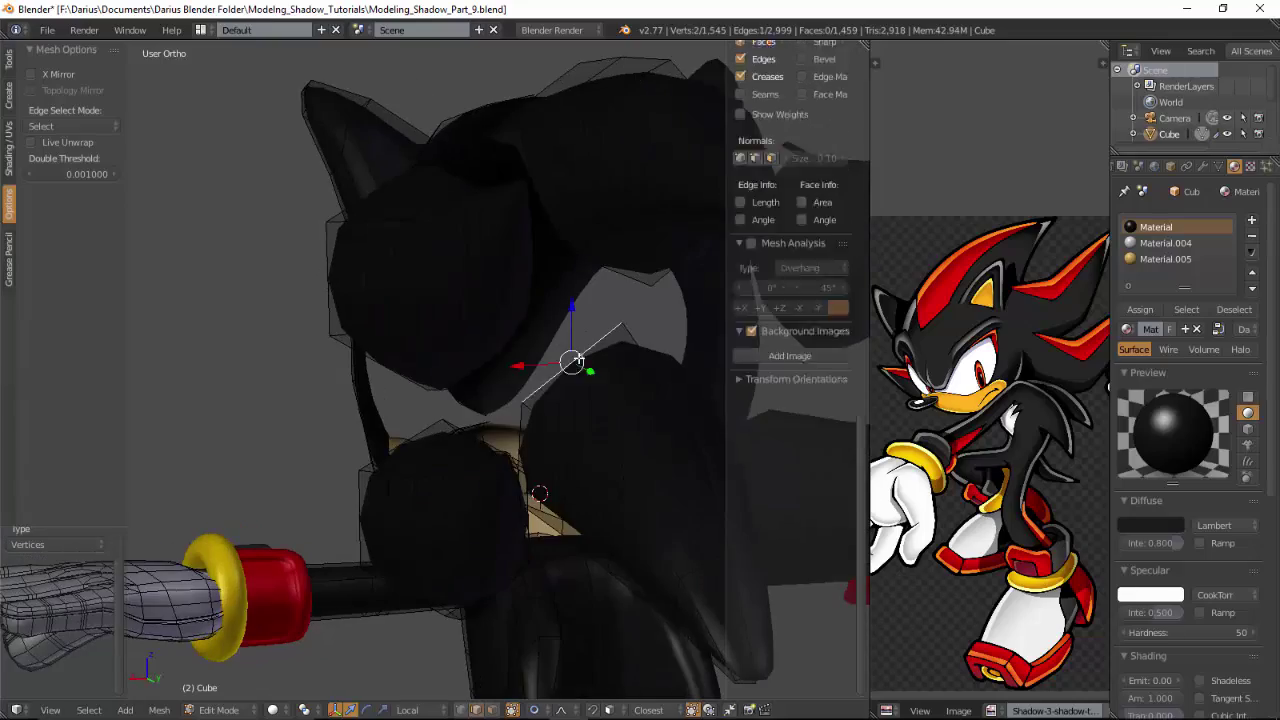
Step: Try removing the leftover geometry in the gap between the side quill and the centre quill
click(579, 359)
middle_drag(579, 359, 583, 300)
right_click(466, 440)
key(x)
click(489, 463)
click(526, 479)
key(ctrl+z)
key(x)
click(512, 485)
Step: Try to fill a face between the upper and lower centre quills and the inner head edge
right_click(612, 266)
shift+right_click(617, 352)
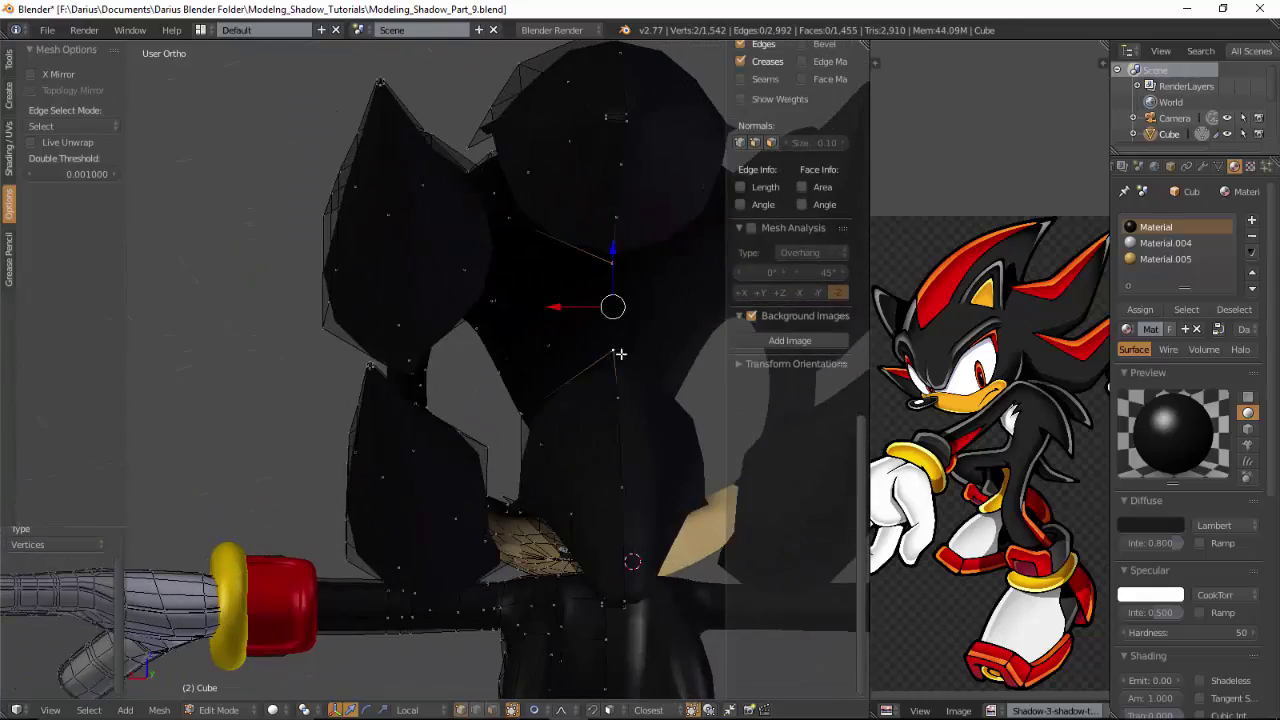
middle_drag(617, 354, 546, 286)
shift+right_click(517, 247)
key(f)
middle_drag(536, 448, 659, 359)
scroll(659, 359, down, 4)
scroll(659, 359, up, 5)
scroll(659, 359, down, 2)
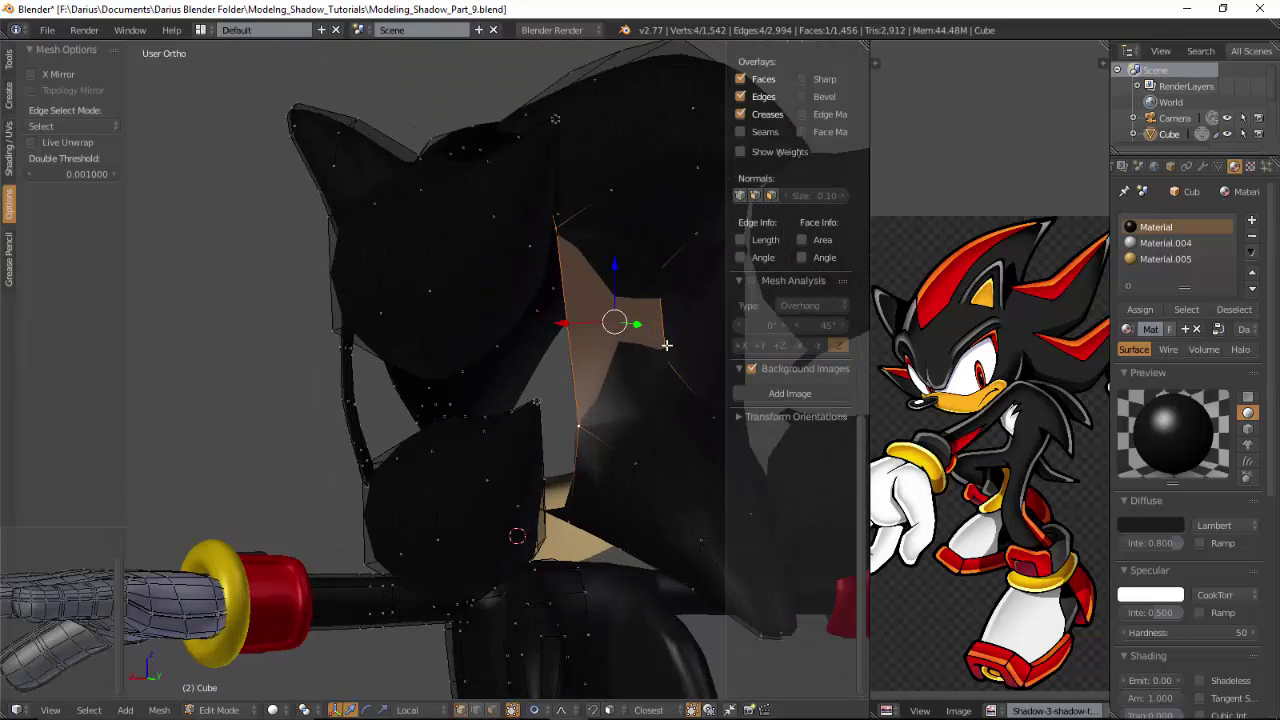
Step: Undo the recent fills and deletions between the quills, back to the mesh before its connecting geometry was removed
key(ctrl+z)
key(ctrl+z)
key(ctrl+z)
key(ctrl+z)
key(ctrl+z)
key(ctrl+z)
key(ctrl+z)
key(ctrl+z)
key(ctrl+z)
key(ctrl+z)
key(ctrl+z)
key(ctrl+z)
middle_drag(662, 350, 583, 363)
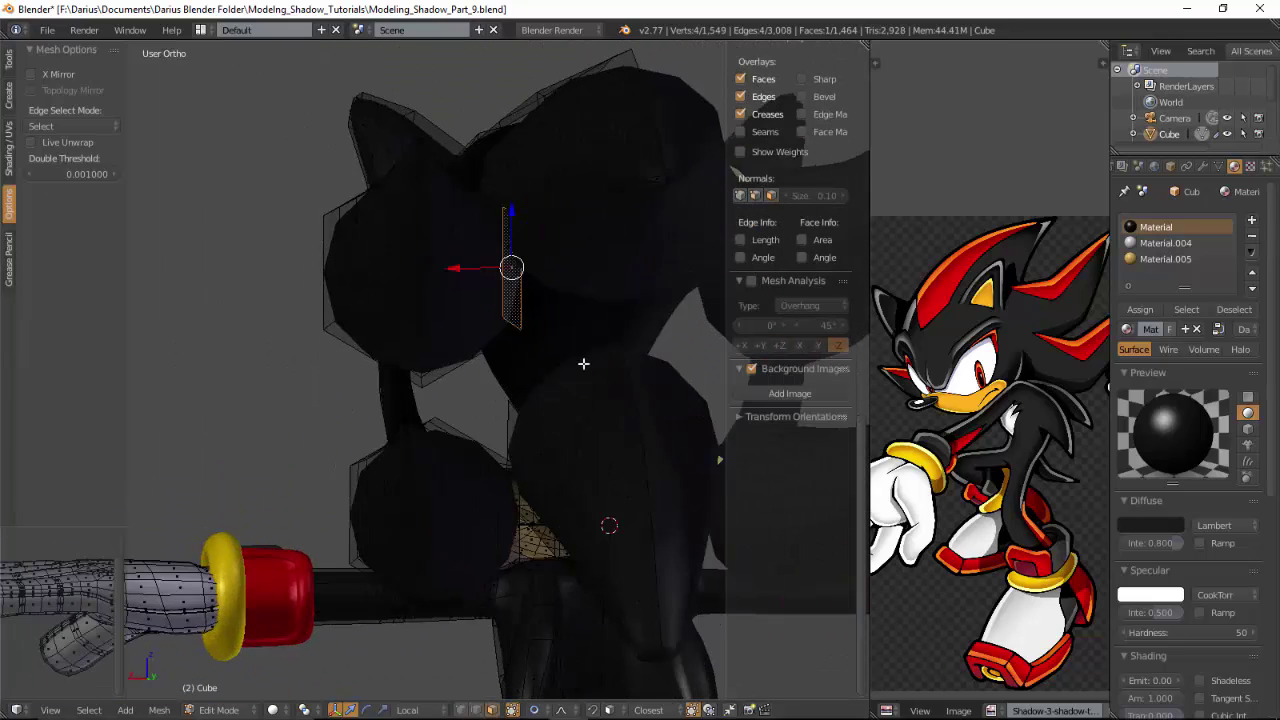
key(ctrl+z)
key(ctrl+z)
Step: Fill a face between the facing edges of the upper and lower centre quills
key(a)
key(ctrl+Tab)
middle_drag(623, 326, 550, 340)
right_click(587, 338)
shift+right_click(591, 299)
key(f)
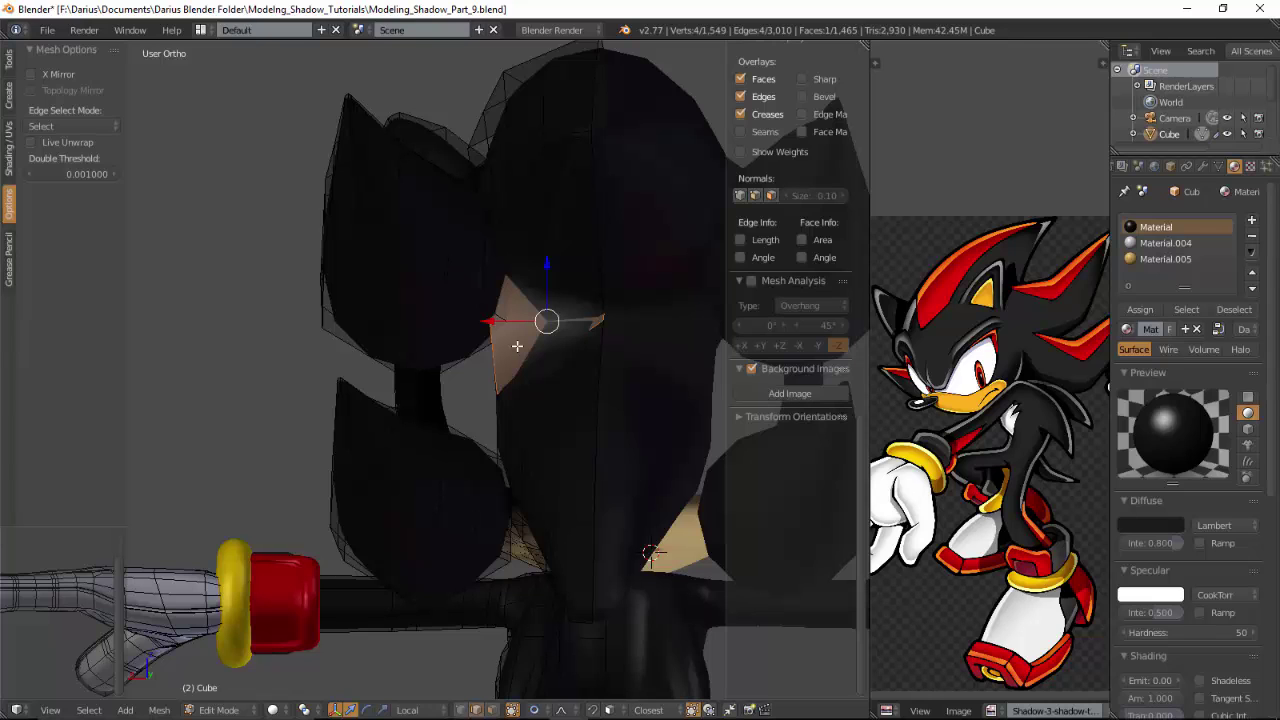
Step: Add one loop cut across the new face between the centre quills and switch to vertex selection
middle_drag(579, 329, 576, 344)
click(611, 315)
right_click(611, 315)
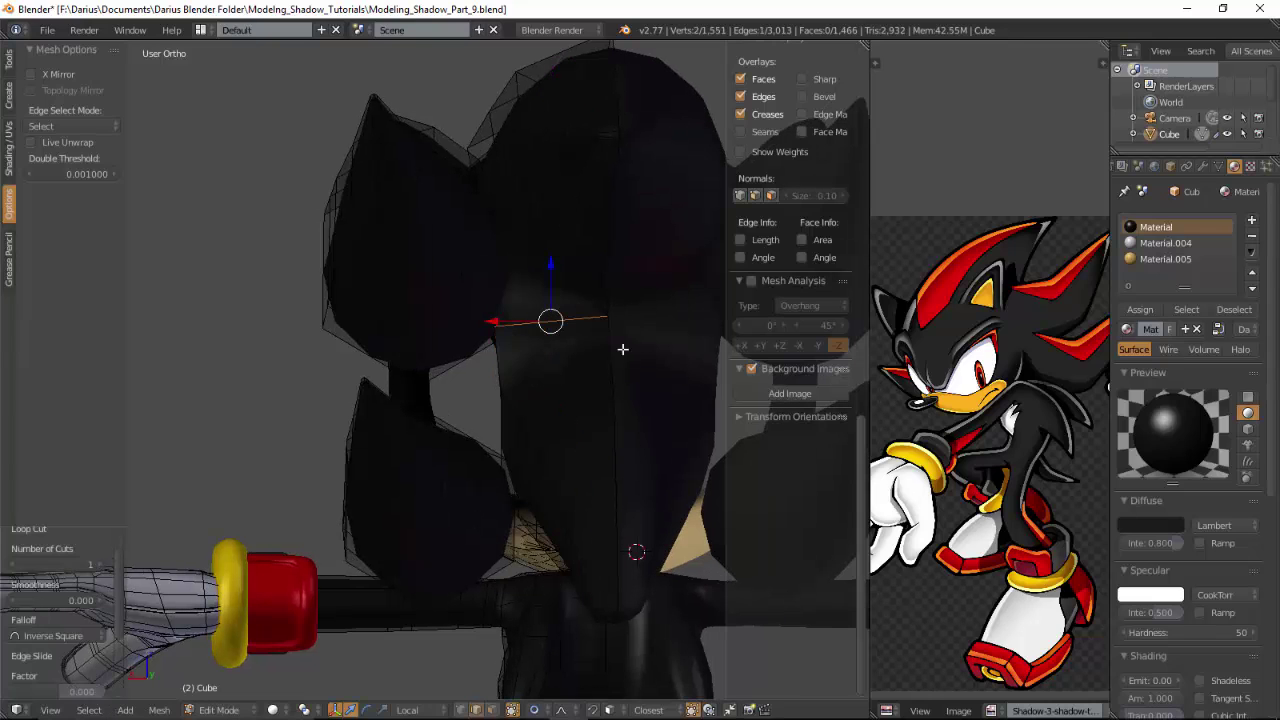
click(598, 325)
scroll(596, 310, up, 3)
shift+middle_drag(540, 228, 557, 411)
mouse_move(558, 335)
middle_down()
mouse_move(595, 357)
mouse_move(571, 324)
middle_up()
key(ctrl+Tab)
click(571, 324)
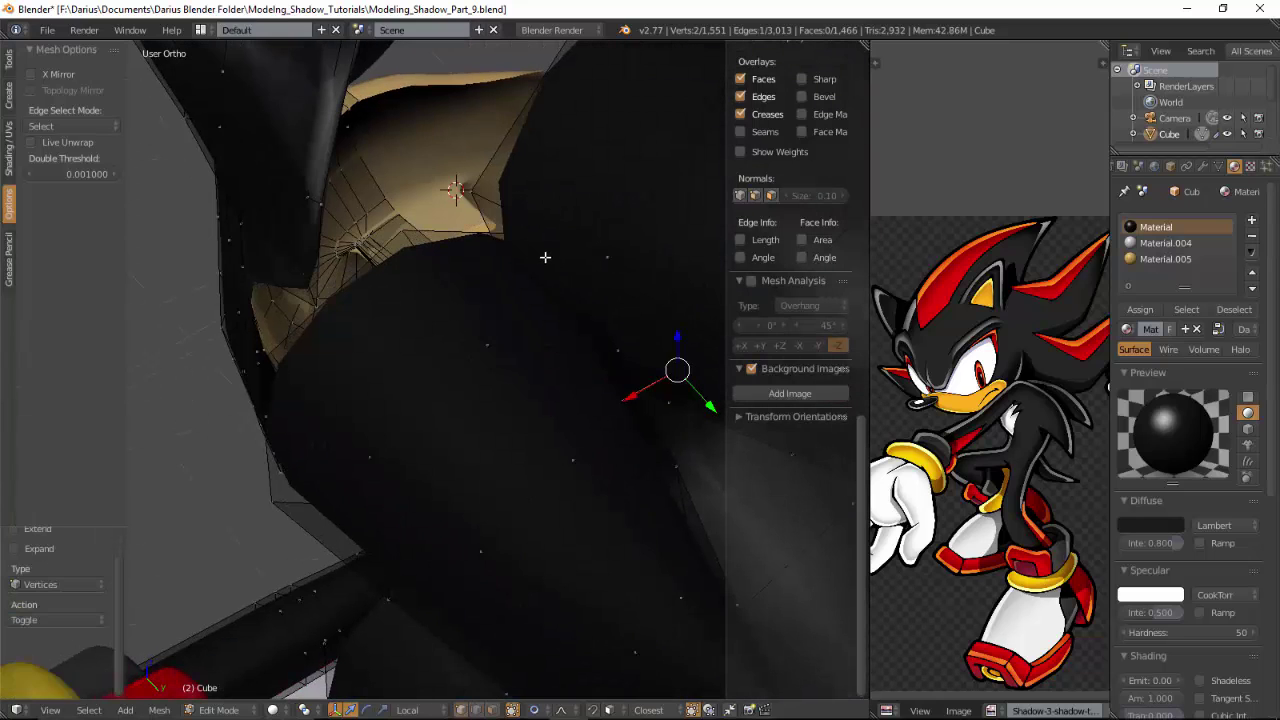
key(z)
right_click(558, 238)
key(z)
key(g)
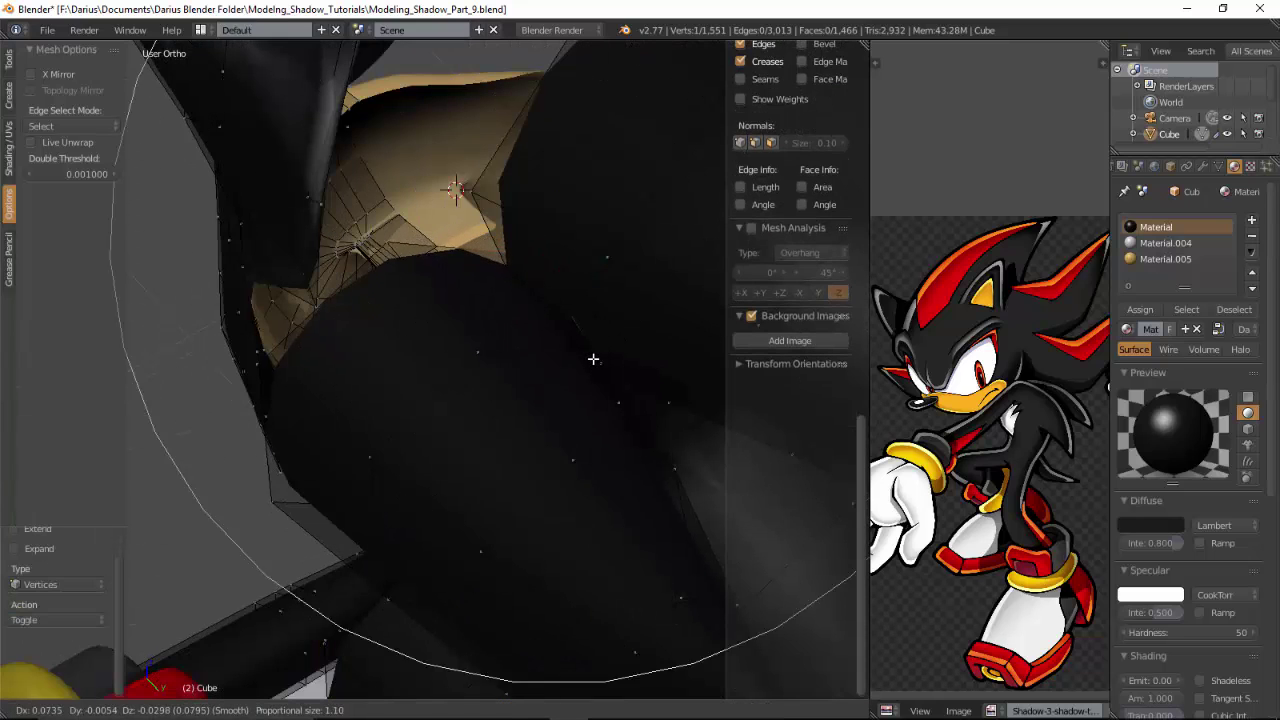
right_click(595, 361)
Step: Select the whole linked upper side quill and move it 0.059 along the X axis
scroll(585, 357, down, 5)
key(ctrl+l)
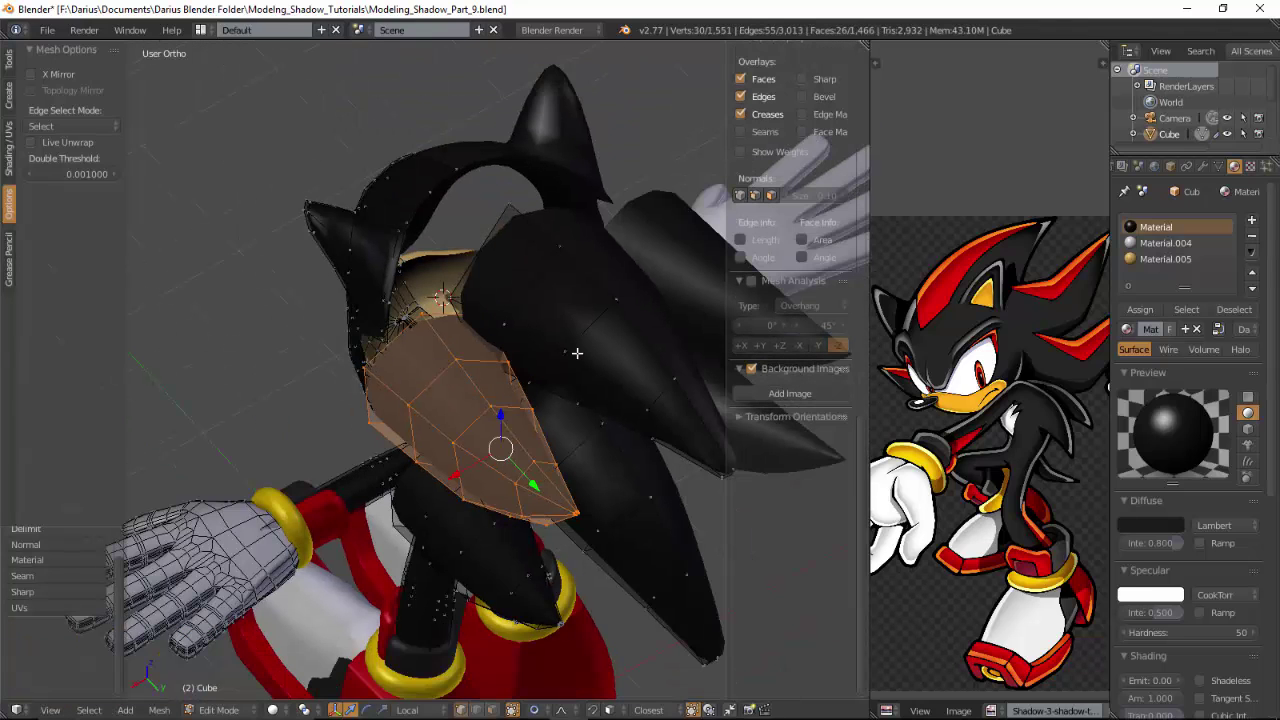
click(566, 484)
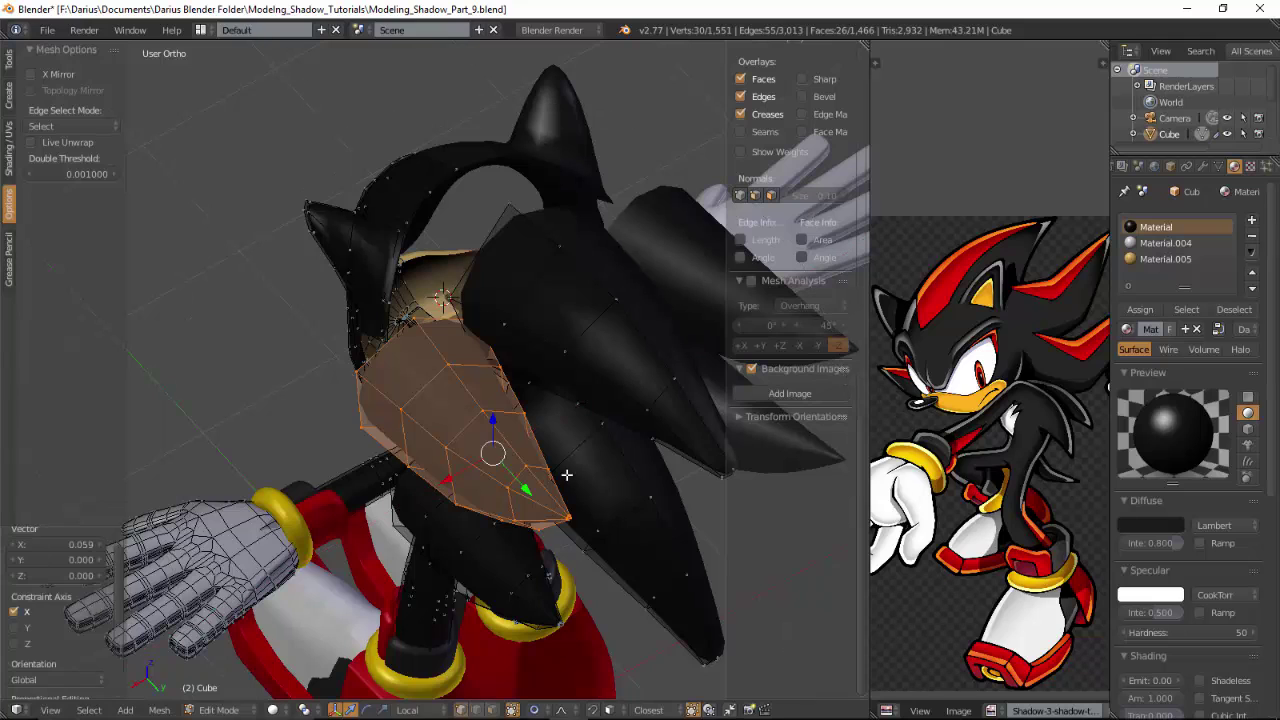
Step: Move the single vertex on the side quill's inner base 0.156 along X with proportional editing
key(a)
key(z)
right_click(488, 324)
right_click(482, 323)
key(z)
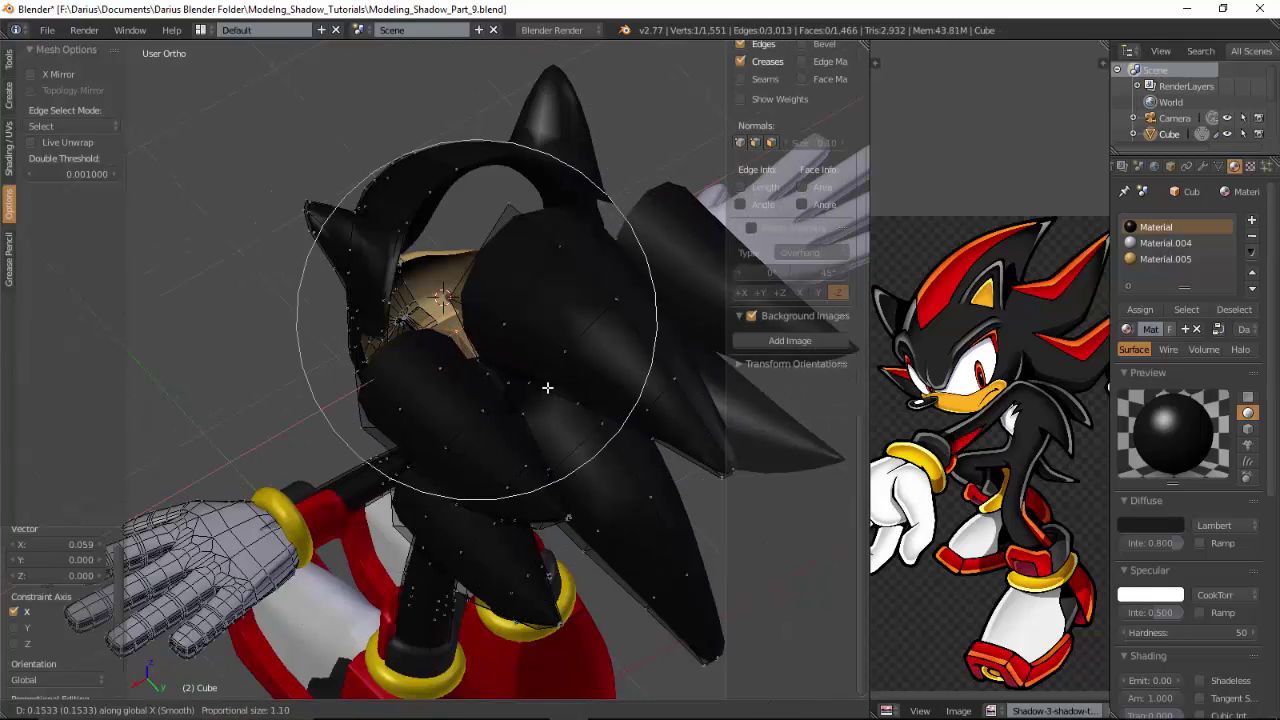
middle_drag(548, 388, 540, 371)
Step: Reposition individual vertices along the upper side quill's inner edge and the neighbouring centre quill to tighten their gap
scroll(516, 362, up, 4)
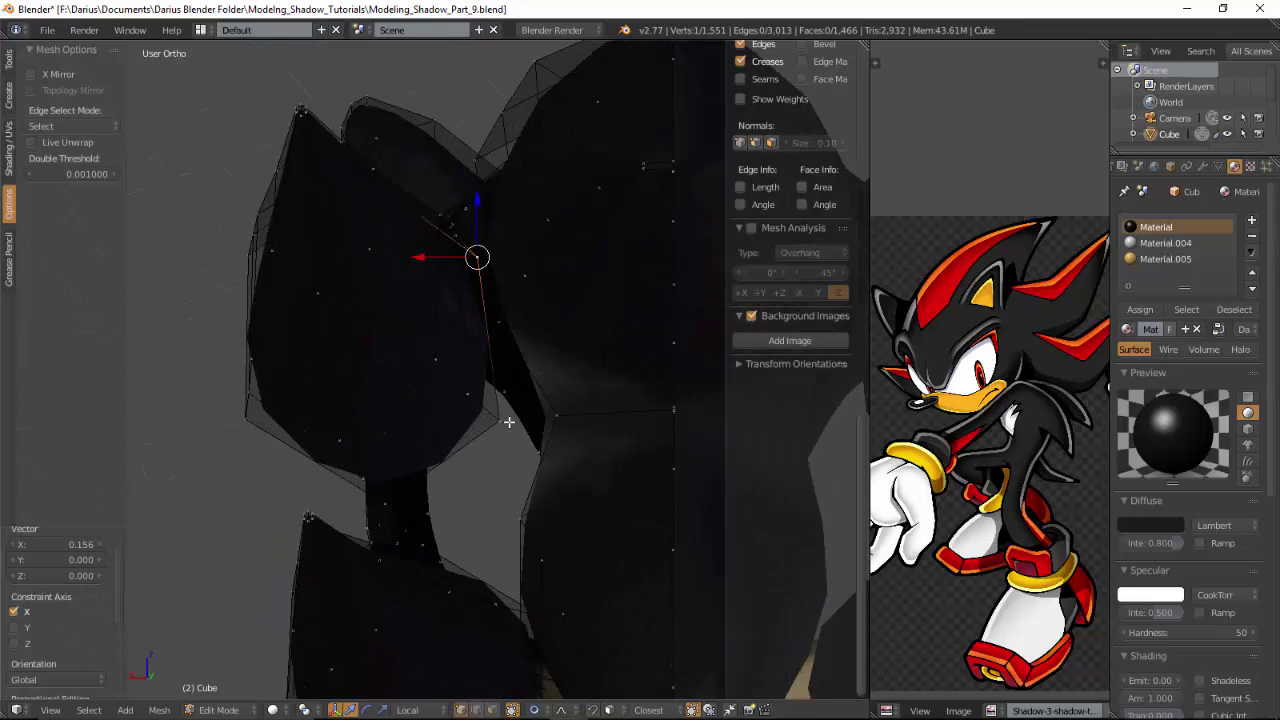
key(g)
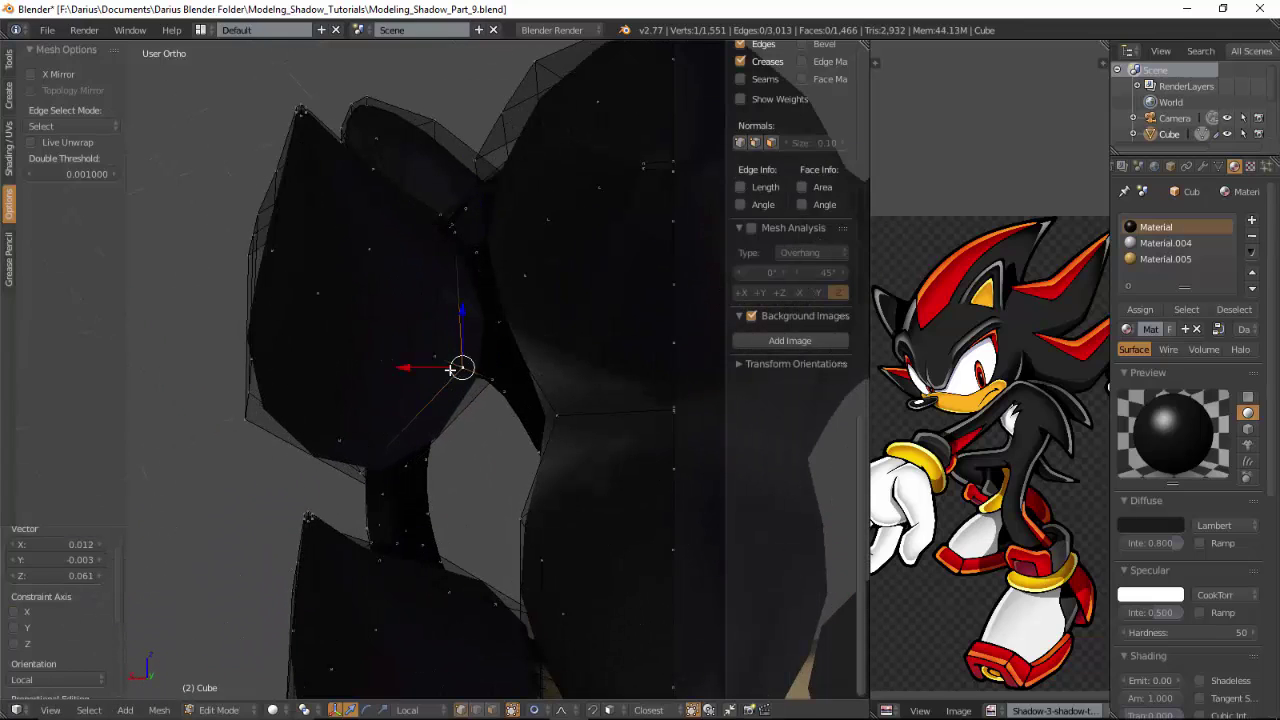
right_click(437, 357)
key(g)
click(437, 345)
right_click(500, 323)
key(g)
click(514, 334)
right_click(481, 163)
key(g)
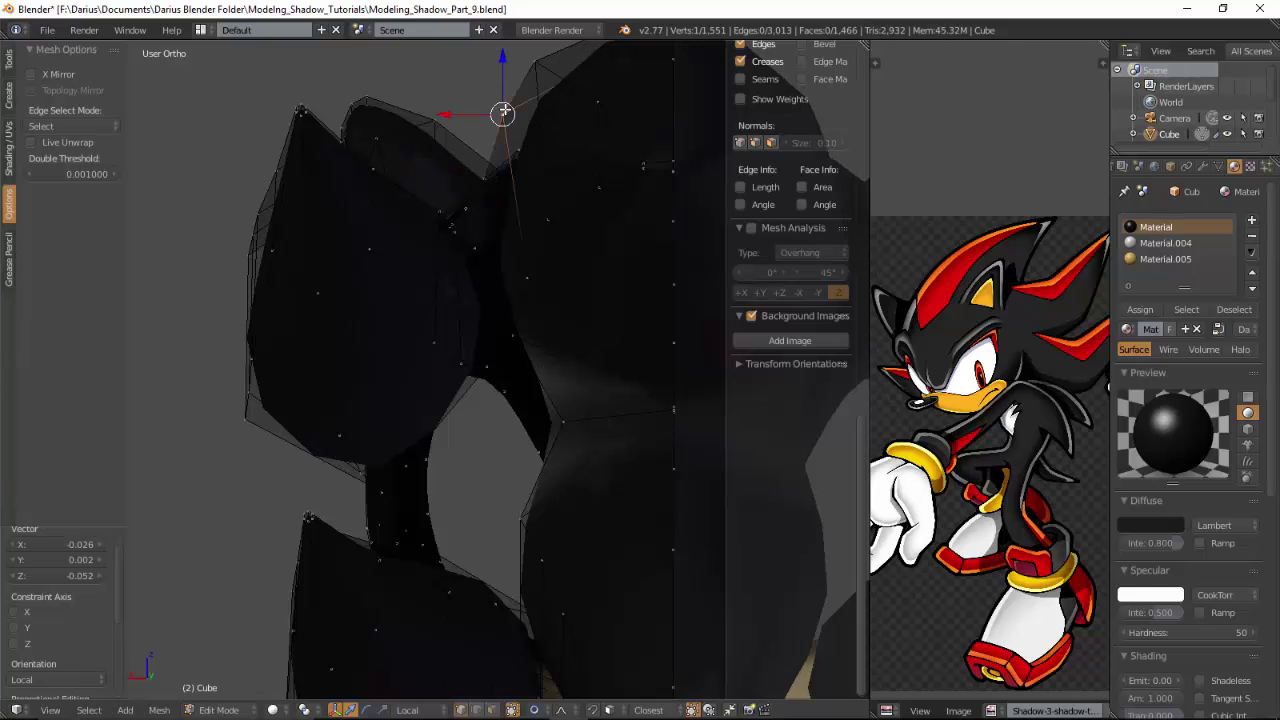
Step: Move the vertex on the lower centre quill's side edge by X -0.122, Y 0.010 and Z 0.014
middle_drag(567, 424, 526, 517)
key(x)
key(Escape)
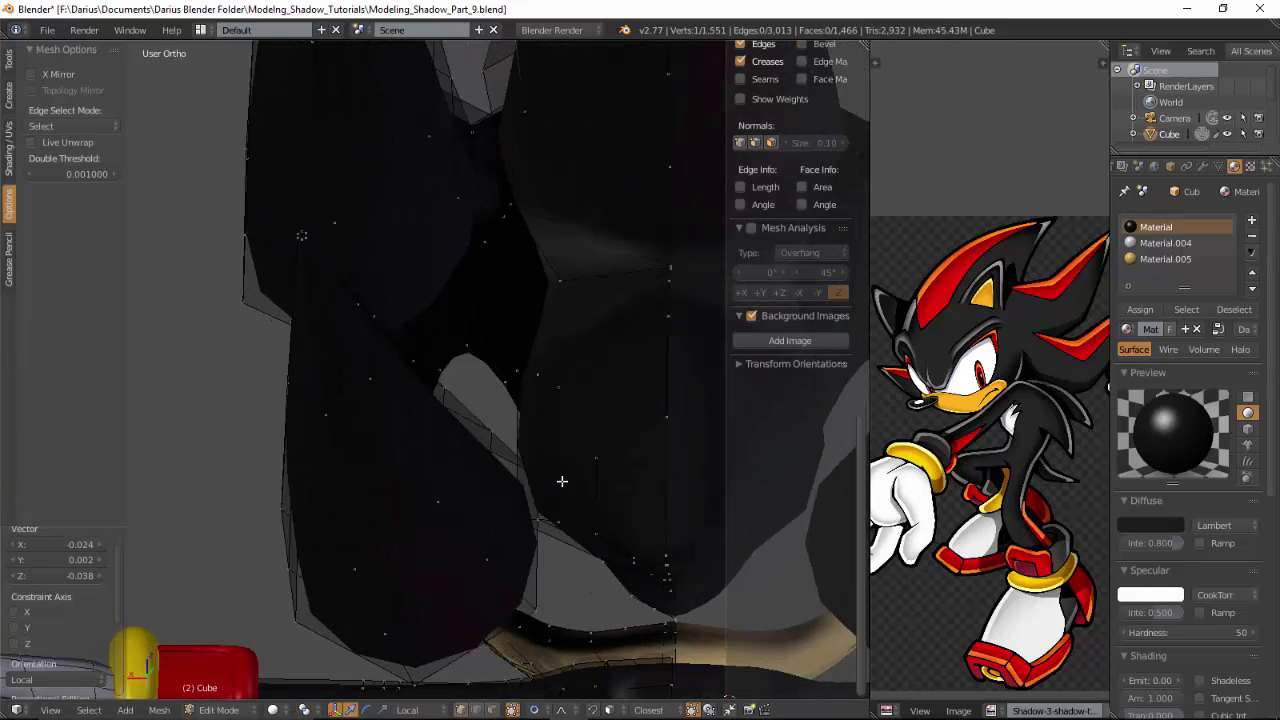
key(z)
right_click(525, 513)
key(z)
key(g)
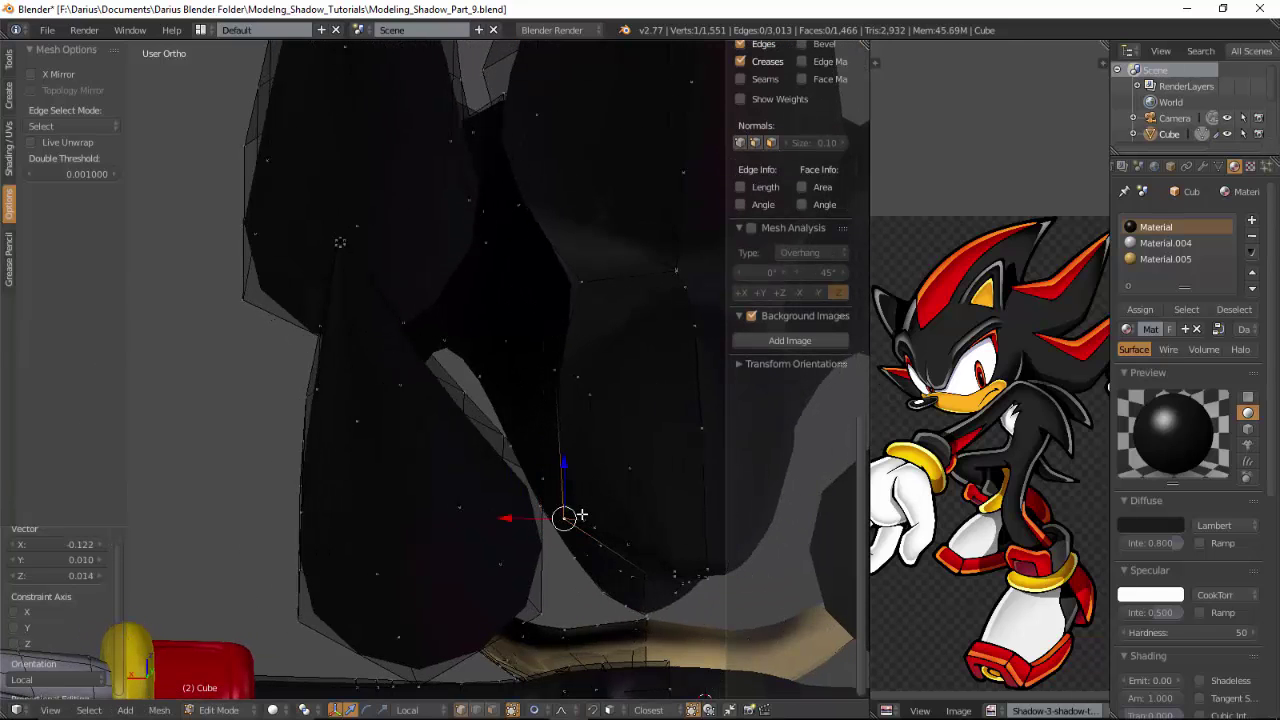
scroll(582, 515, down, 2)
Step: Fill a face joining the side and centre quills and select the adjoining edges below it
mouse_move(584, 492)
middle_down()
mouse_move(652, 526)
mouse_move(592, 472)
mouse_move(616, 518)
mouse_move(571, 482)
middle_up()
middle_drag(548, 285, 511, 464)
right_click(493, 279)
key(f)
right_click(534, 388)
shift+right_click(541, 458)
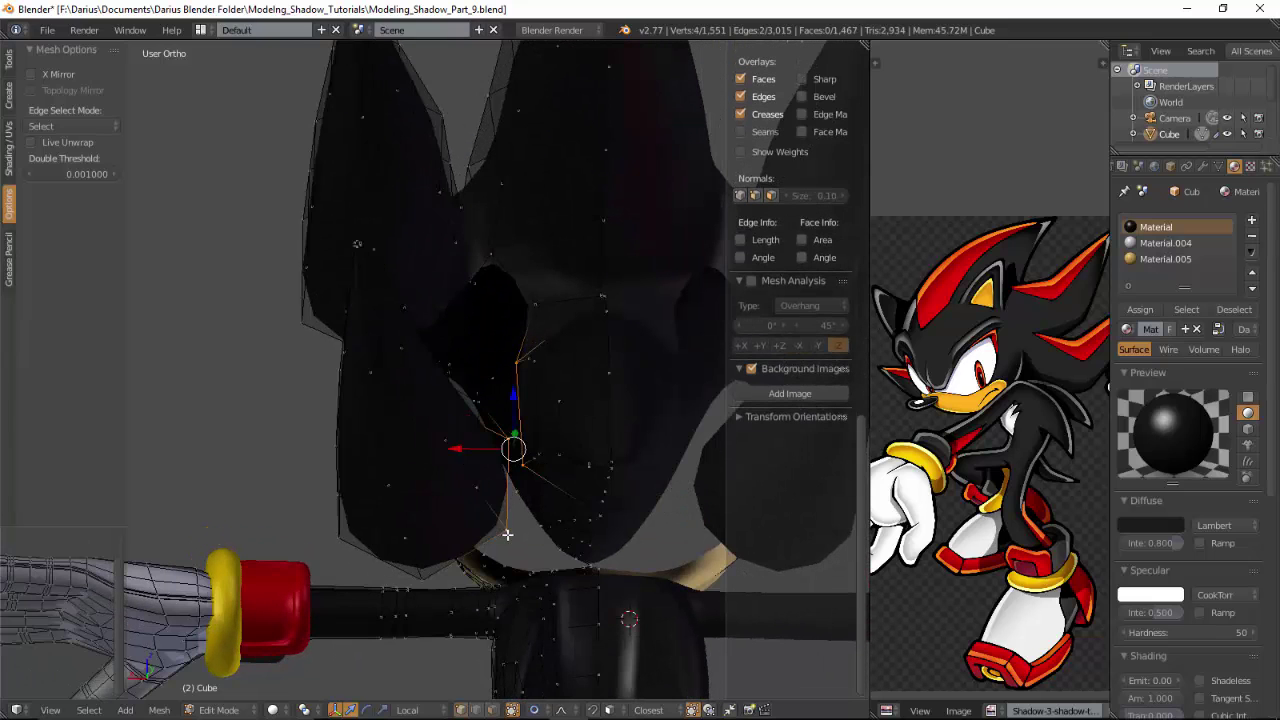
Step: Move the vertex beside the centre quill above the muzzle's inside by X -0.004, Y 0.016 and Z -0.063
middle_drag(518, 517, 578, 360)
scroll(528, 528, up, 4)
key(ctrl+z)
right_click(574, 350)
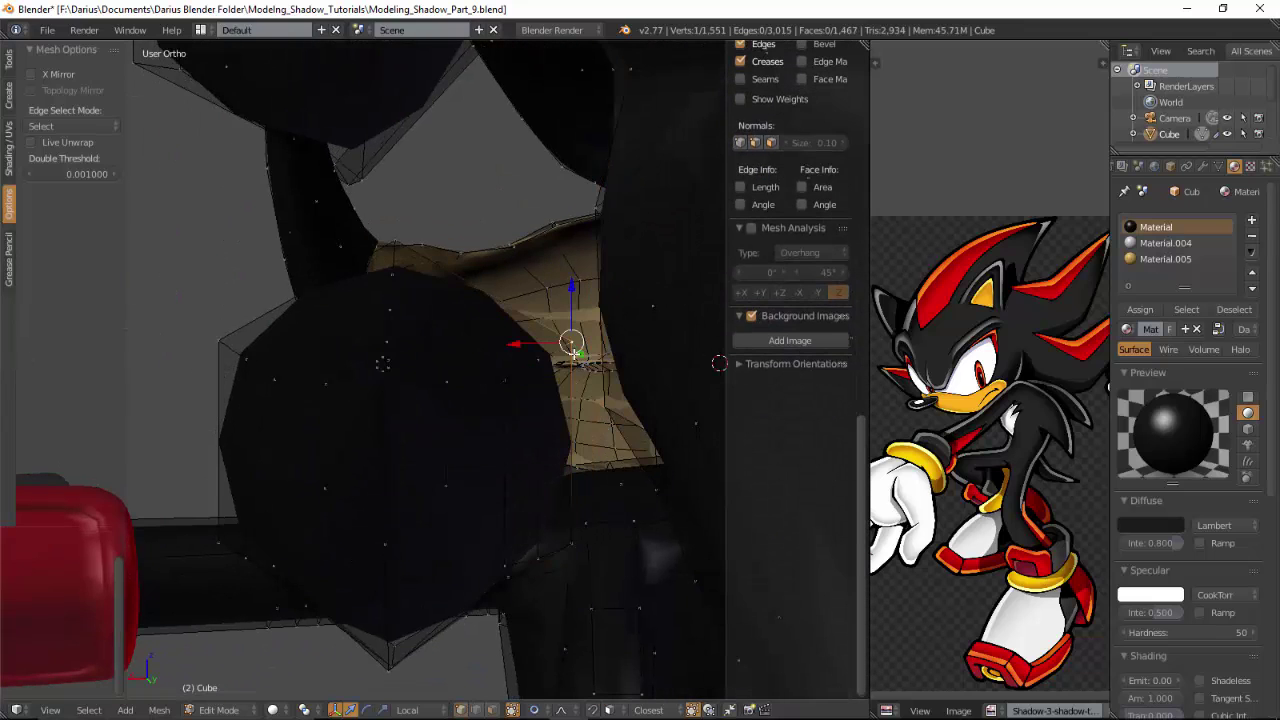
click(549, 350)
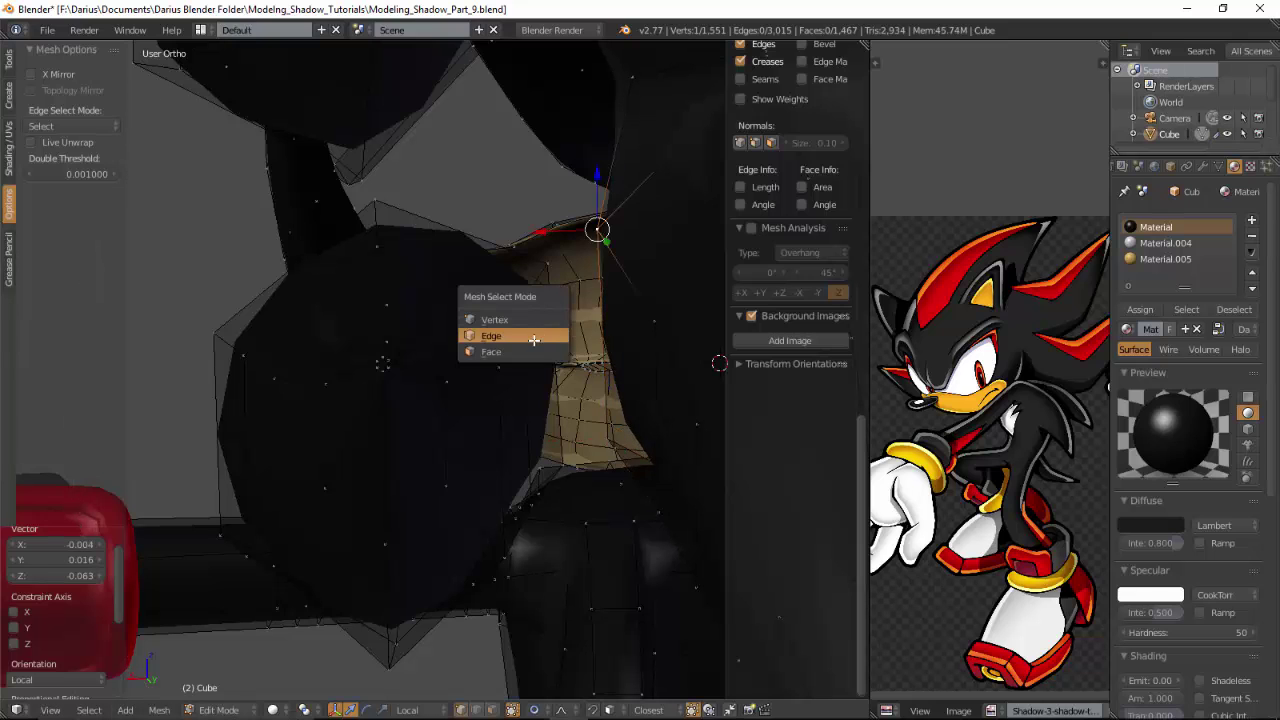
Step: Using edge selection, fill a run of faces closing the gap between the centre quill and the neighbouring side quills
click(534, 340)
right_click(555, 325)
middle_drag(581, 341, 474, 369)
scroll(340, 331, up, 3)
scroll(258, 239, down, 3)
scroll(398, 257, up, 5)
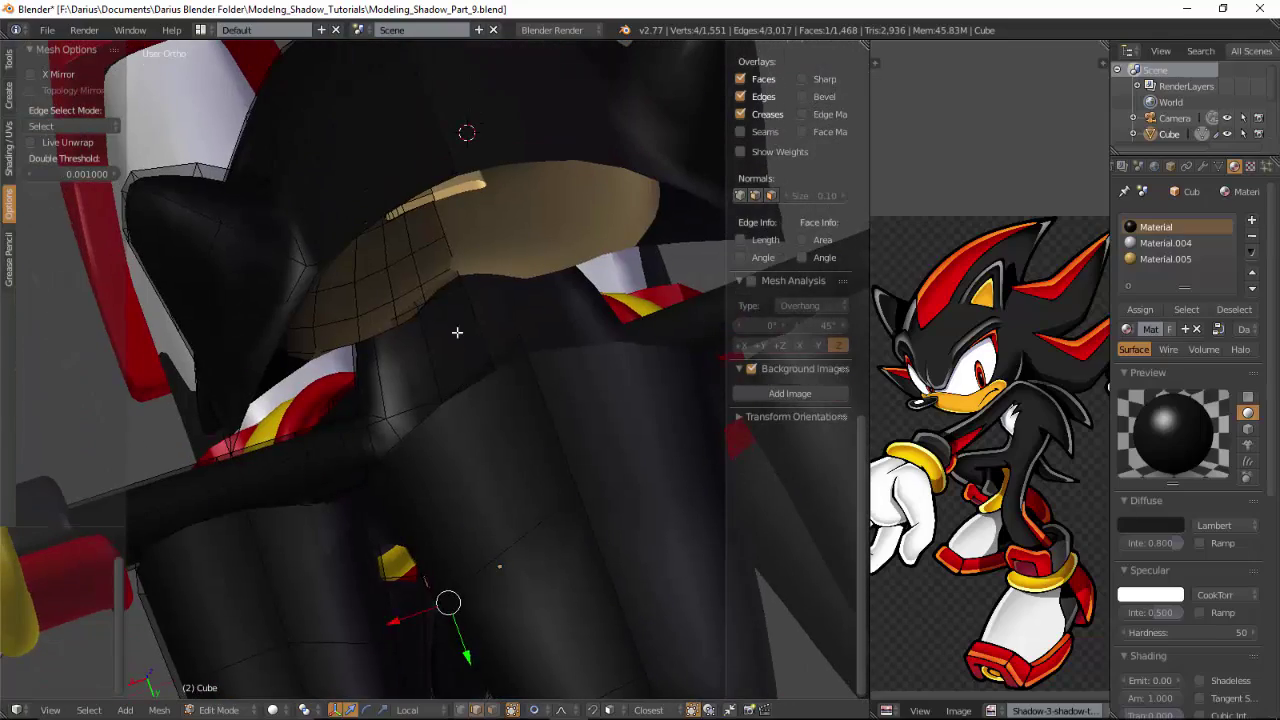
key(f)
middle_drag(441, 173, 514, 417)
right_click(541, 278)
click(557, 234)
key(f)
key(f)
key(f)
Step: In front view, move the upper side quill's vertex by X -0.236 and Z -0.069, and pull its tip outward with proportional editing
scroll(509, 490, down, 4)
key(Tab)
middle_drag(500, 514, 375, 353)
key(KP_1)
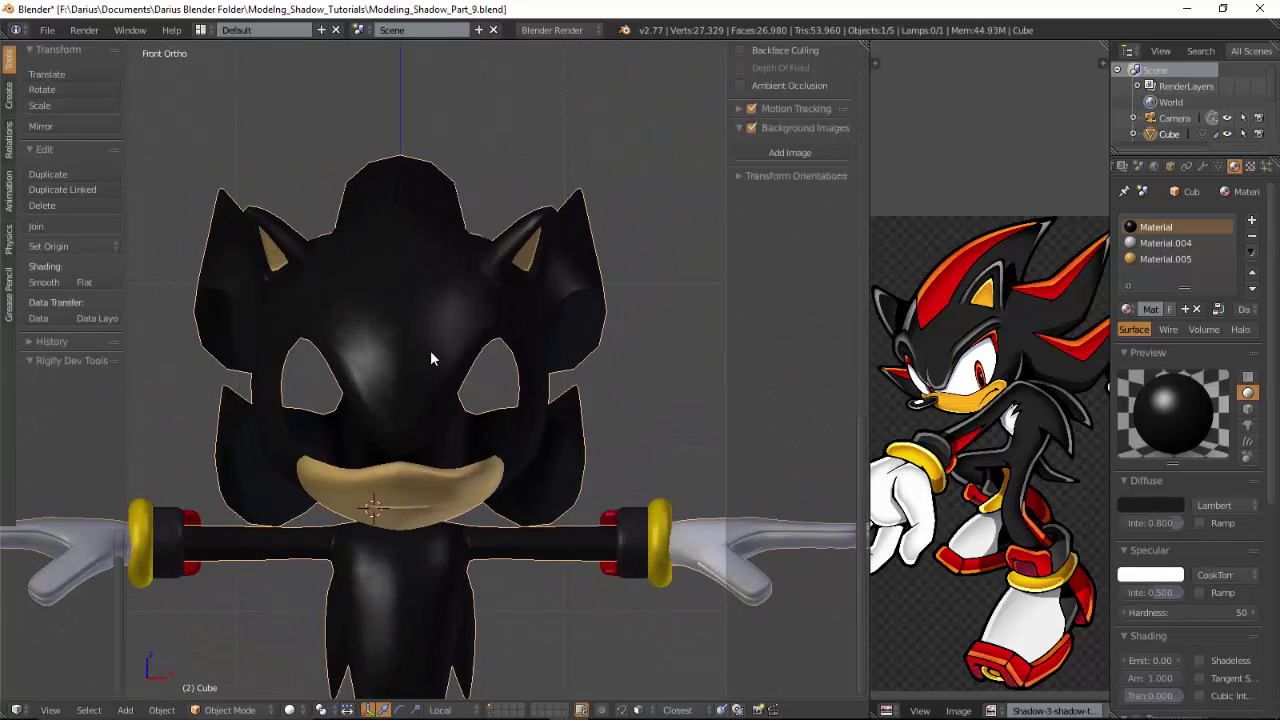
scroll(587, 358, up, 1)
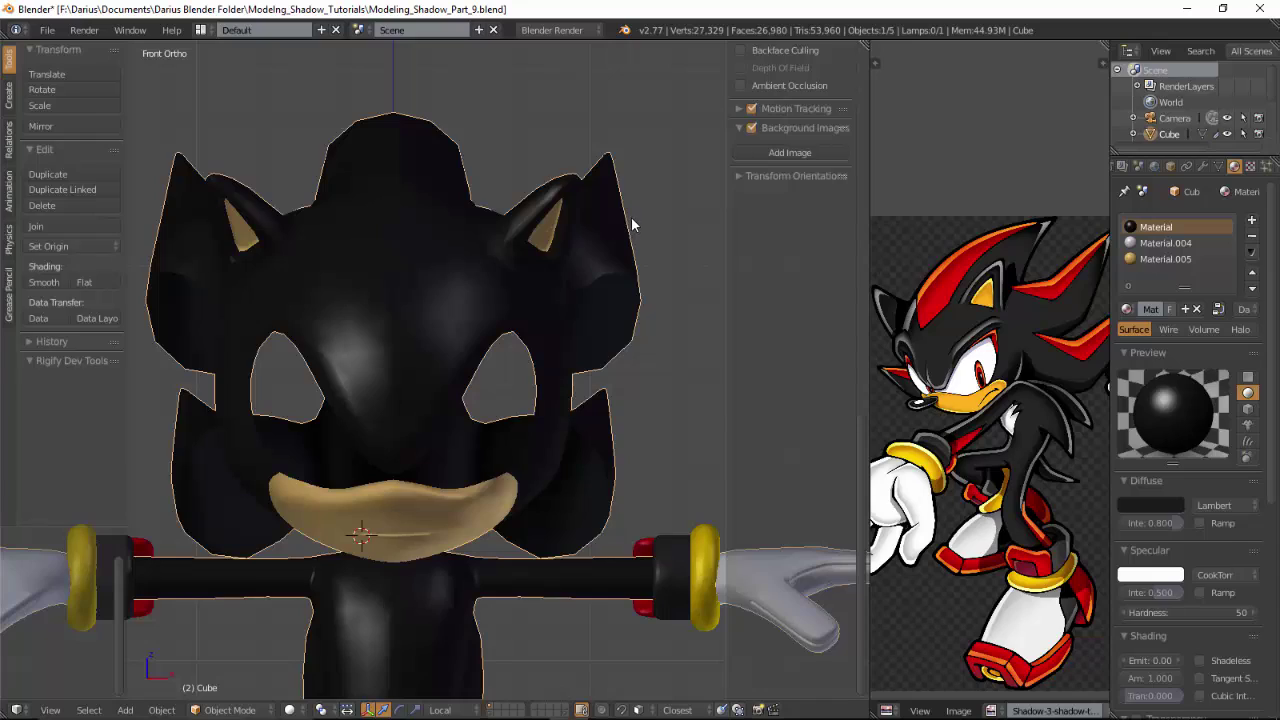
key(Tab)
middle_drag(606, 271, 529, 246)
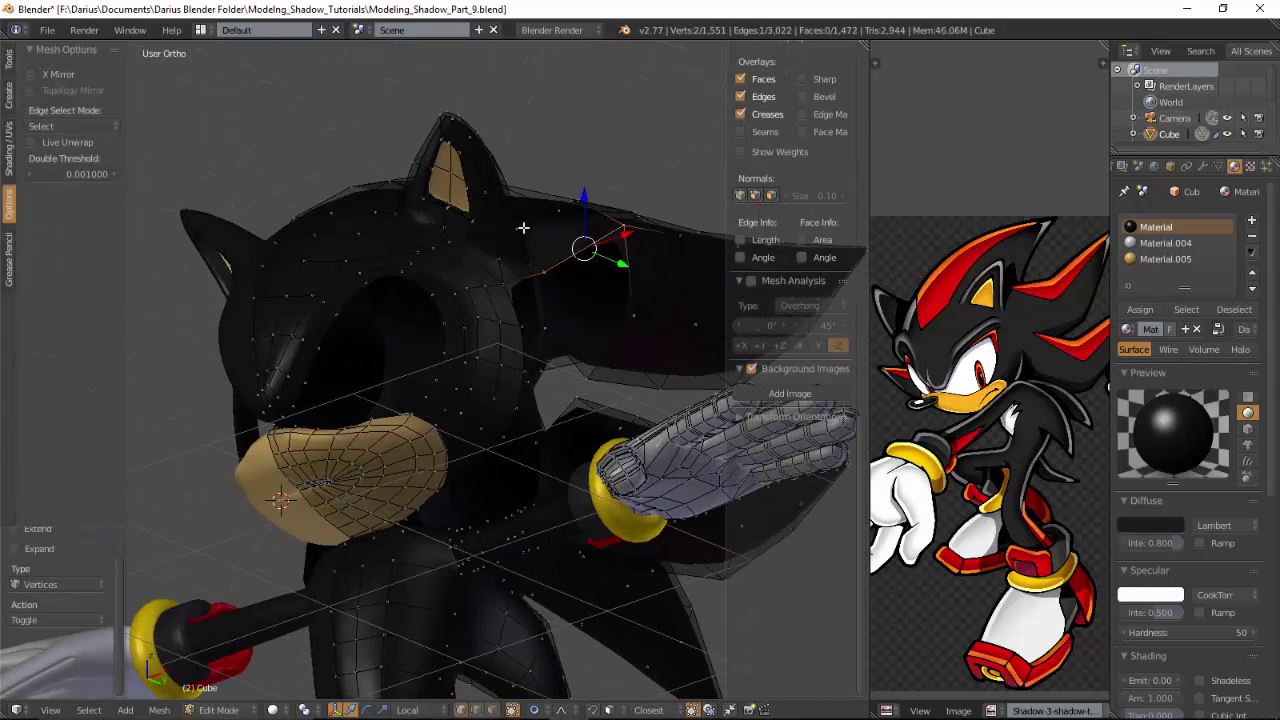
key(KP_1)
key(g)
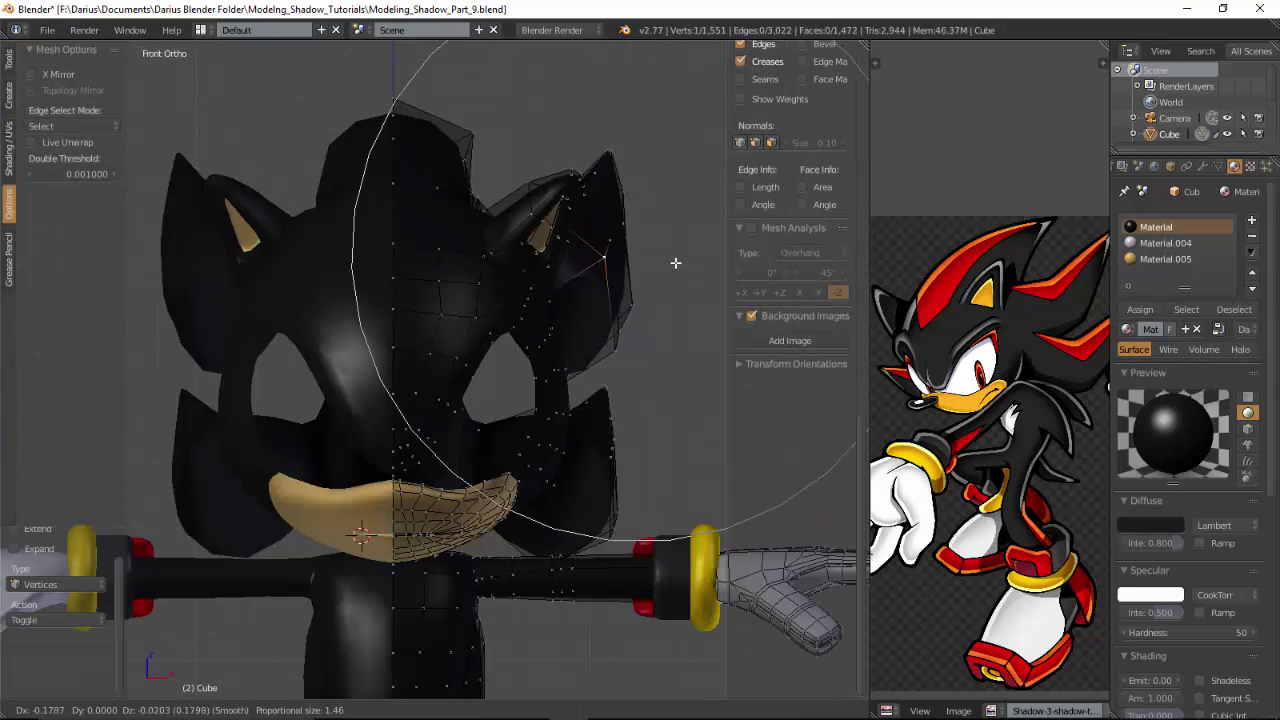
click(668, 274)
right_click(621, 139)
key(g)
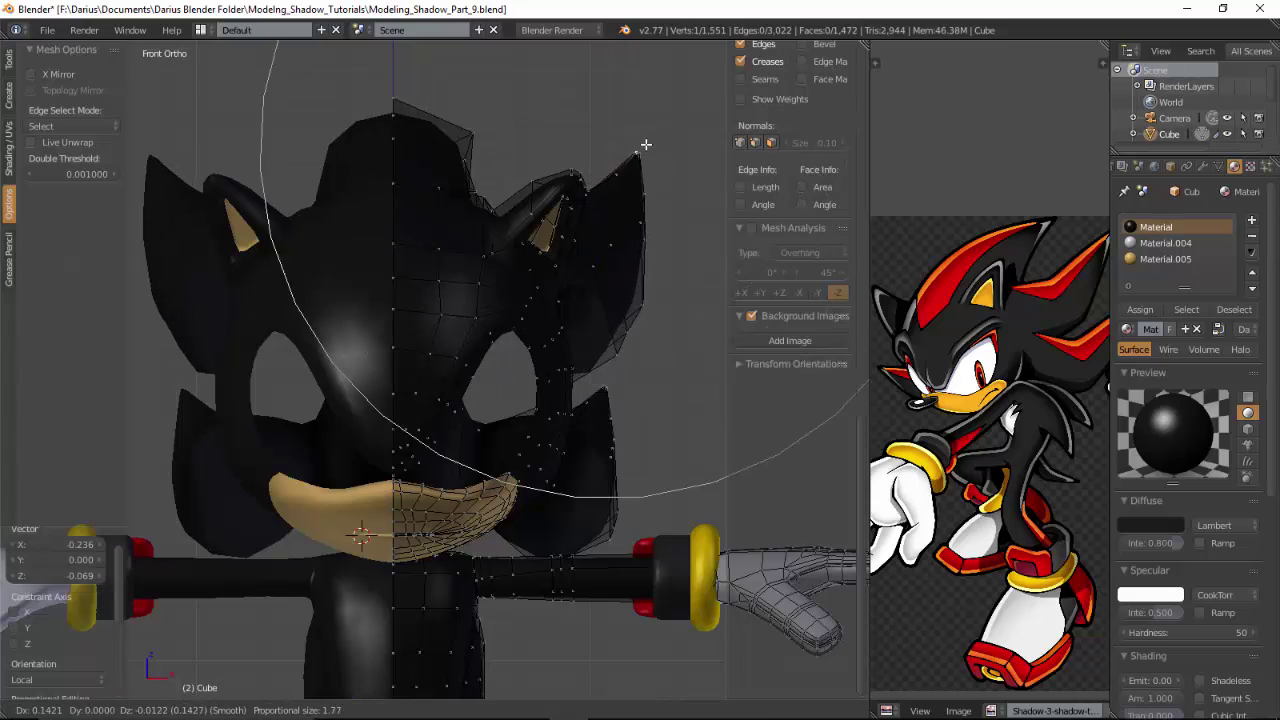
Step: Fill faces across the gap between the upper and lower side quills
middle_drag(610, 334, 329, 416)
key(KP_3)
scroll(518, 365, up, 2)
shift+right_click(263, 461)
key(f)
right_click(363, 303)
middle_drag(358, 318, 349, 465)
shift+right_click(362, 478)
shift+right_click(276, 446)
shift+right_click(264, 434)
key(f)
middle_drag(341, 400, 376, 395)
right_click(309, 408)
shift+right_click(322, 418)
key(f)
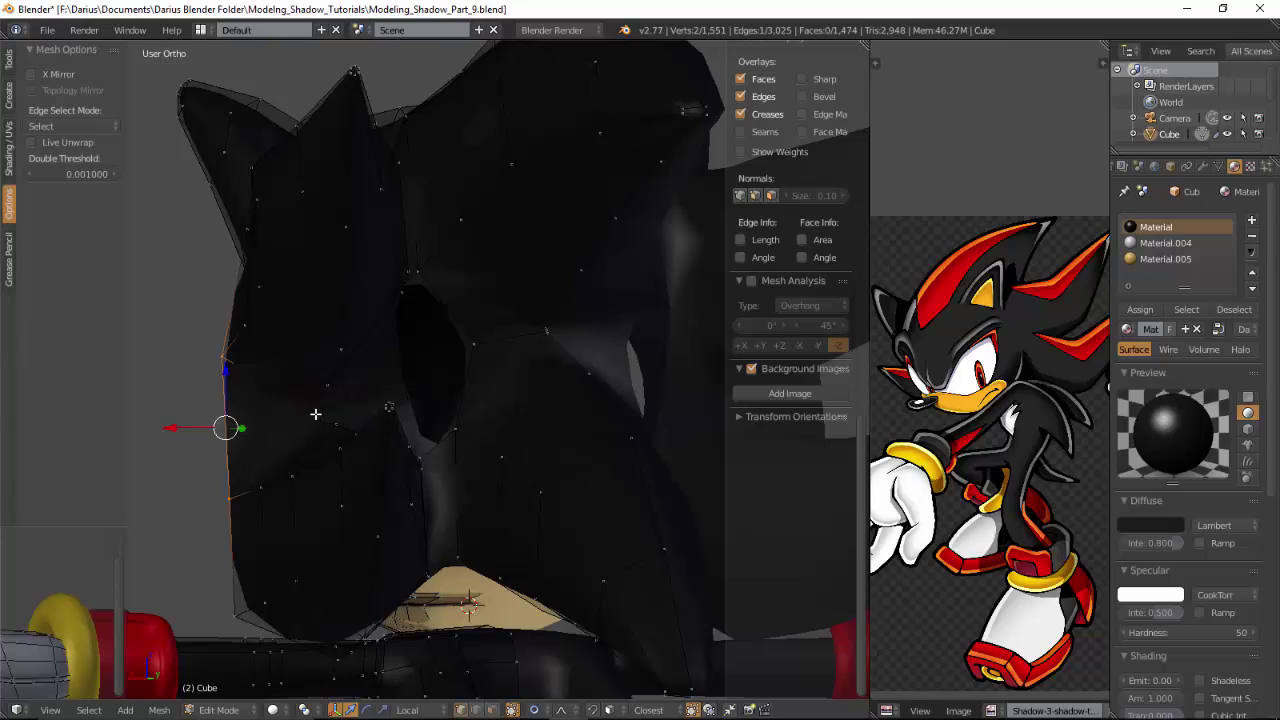
Step: Fill the remaining faces between the side quills and the centre quill, and check the smoothed head in Object Mode
click(316, 414)
right_click(463, 431)
shift+right_click(423, 471)
middle_drag(463, 431, 450, 396)
key(f)
key(f)
key(f)
key(a)
key(Tab)
scroll(431, 468, down, 6)
Step: Extrude the rear edge vertices of the cheek toward the quills by Y 0.251 and Z 0.034 in side view
key(Tab)
scroll(489, 410, up, 5)
right_click(450, 397)
shift+right_click(454, 461)
shift+right_click(456, 506)
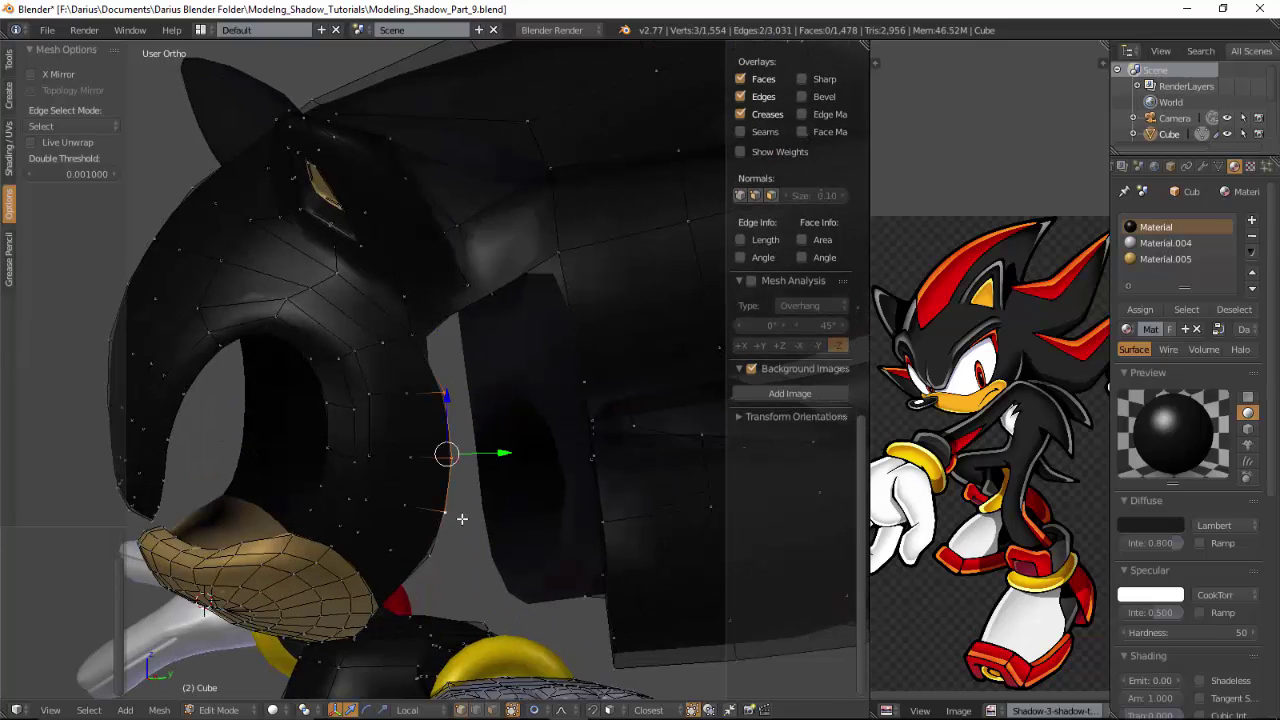
key(KP_3)
key(e)
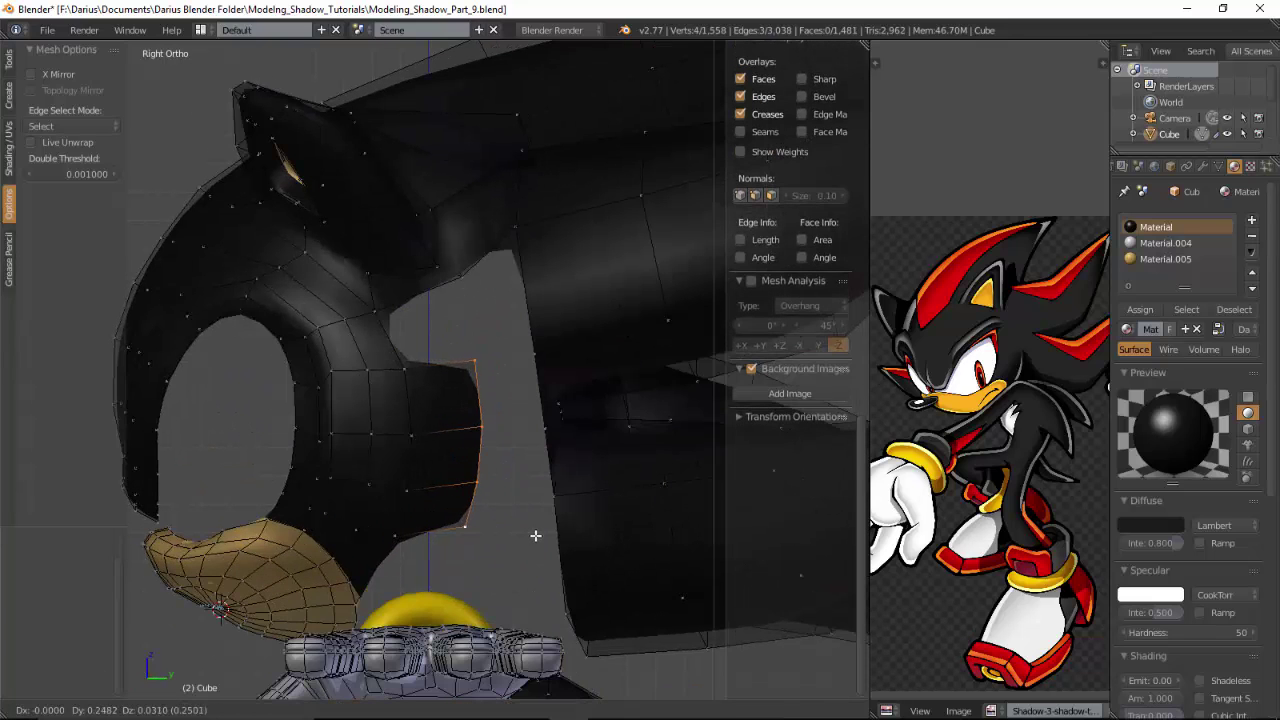
click(538, 533)
Step: Shift the extruded cheek edge by X 0.085 and Z -0.006 in front view, using a smaller proportional falloff
key(KP_1)
key(g)
scroll(624, 486, up, 13)
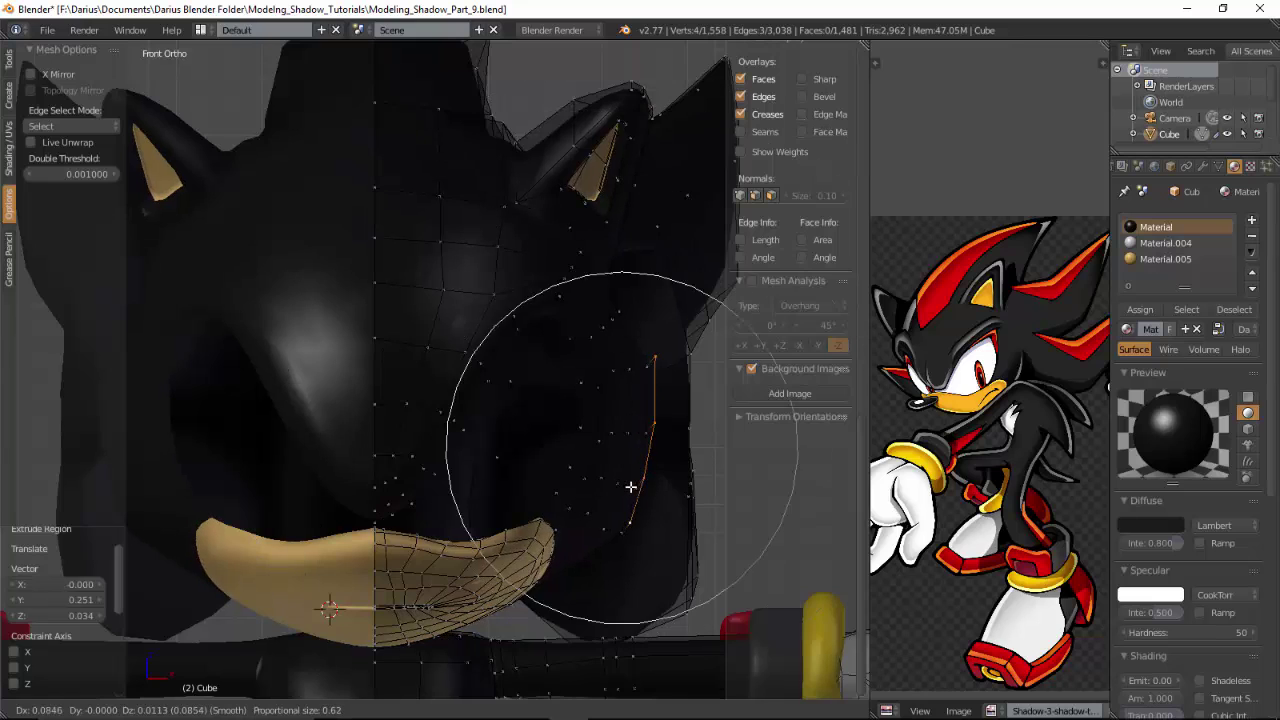
click(631, 491)
Step: Fill the faces bridging the upper part of the cheek's extruded rear edge and the adjacent side quill
middle_drag(631, 489, 574, 331)
right_click(569, 343)
shift+right_click(534, 295)
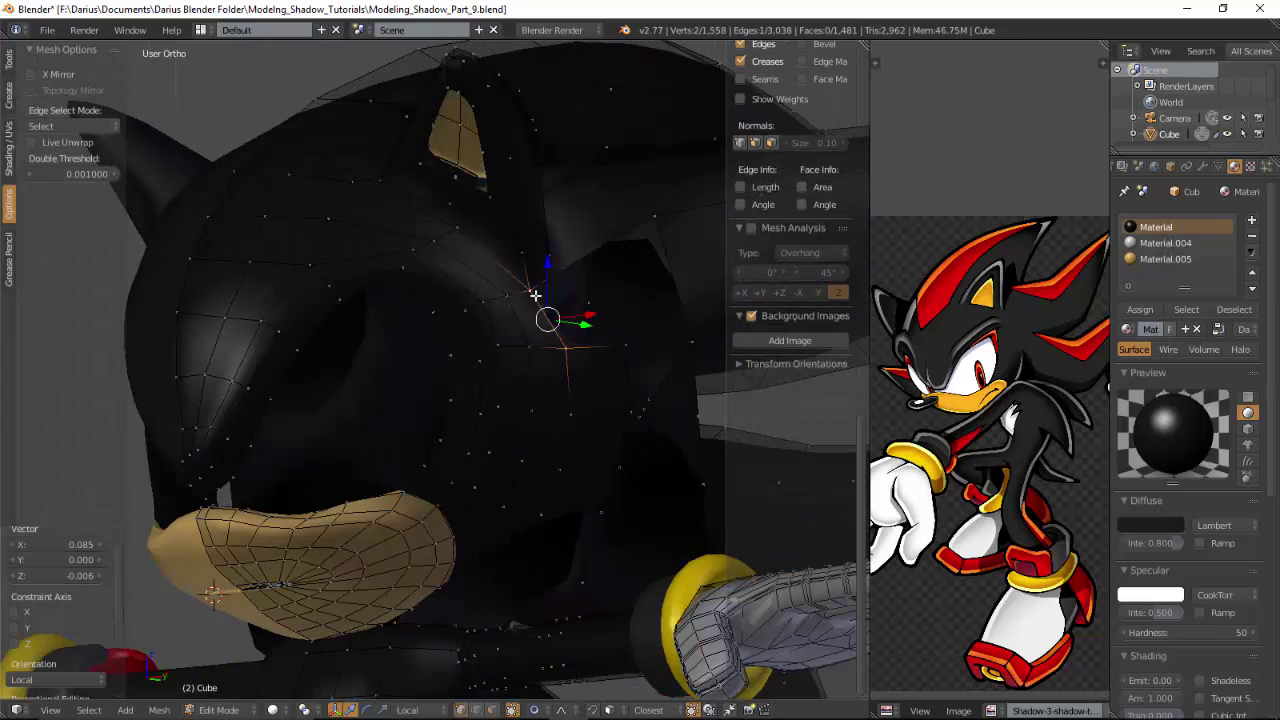
key(f)
right_click(654, 215)
shift+right_click(599, 253)
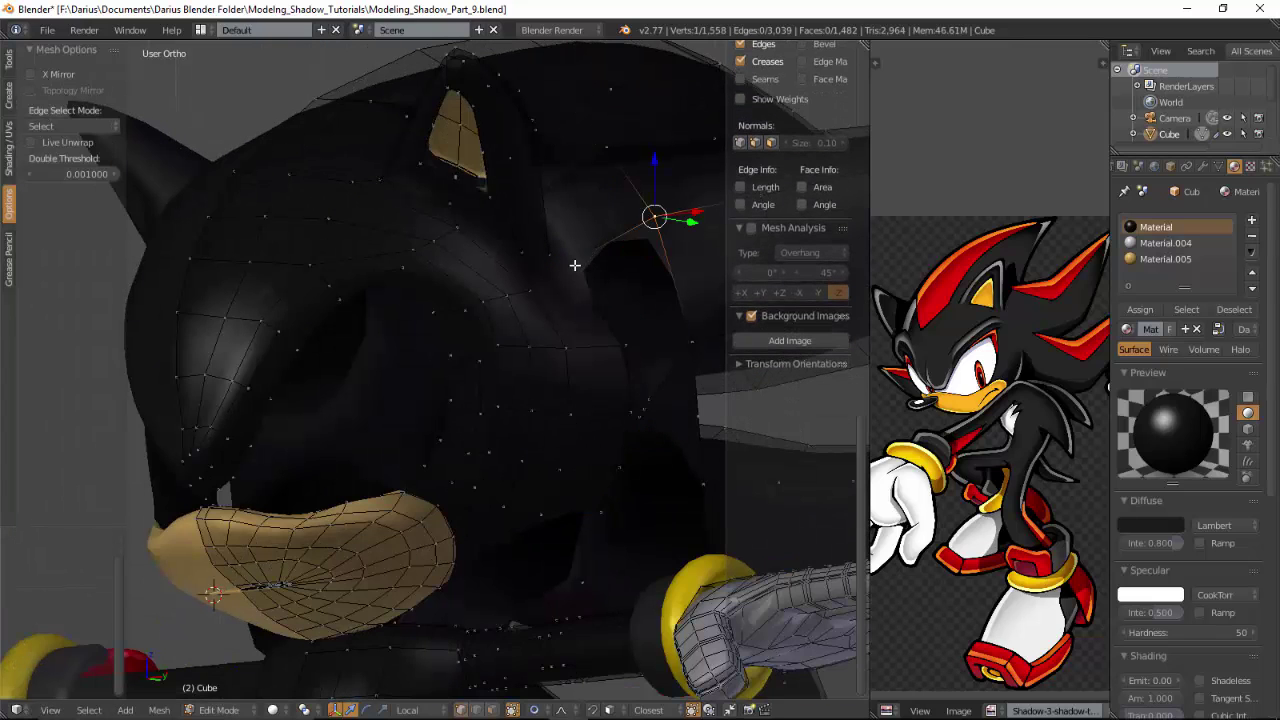
shift+right_click(577, 268)
key(f)
key(f)
Step: Fill the face between the cheek's lower rear corner and the front edge of the lower side quill
middle_drag(596, 292, 534, 627)
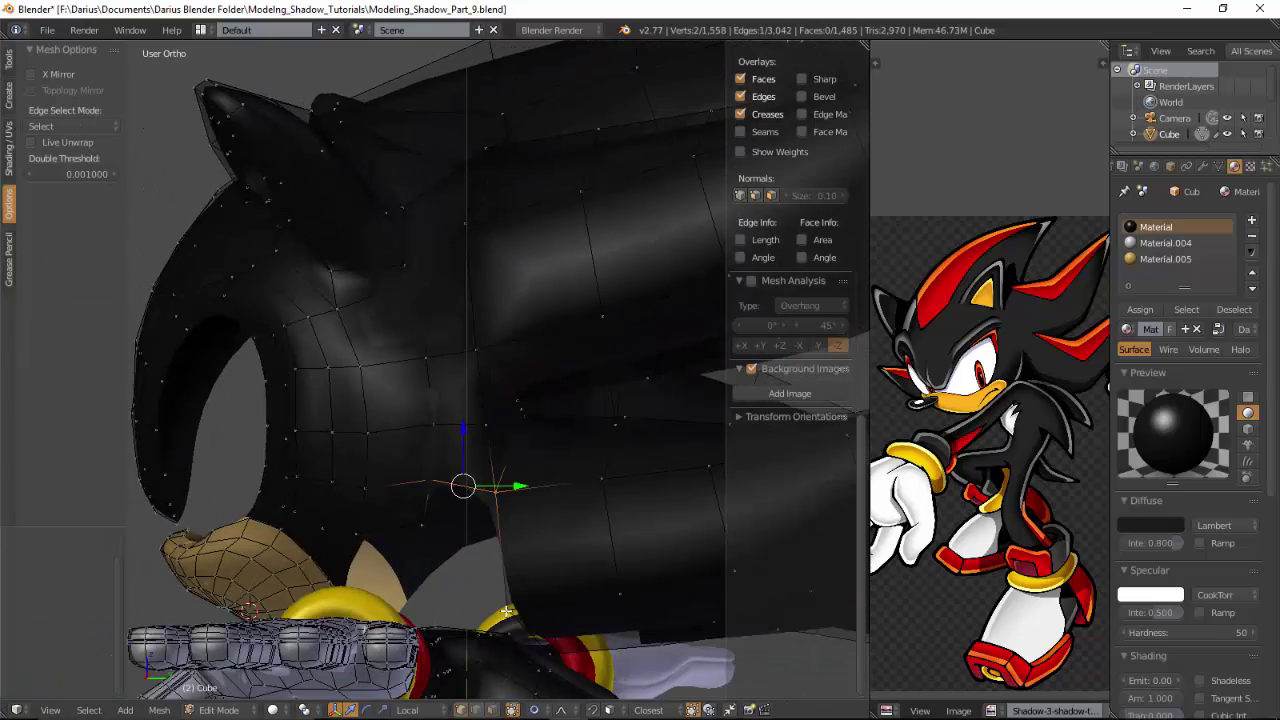
right_click(507, 610)
right_click(497, 493)
shift+right_click(430, 474)
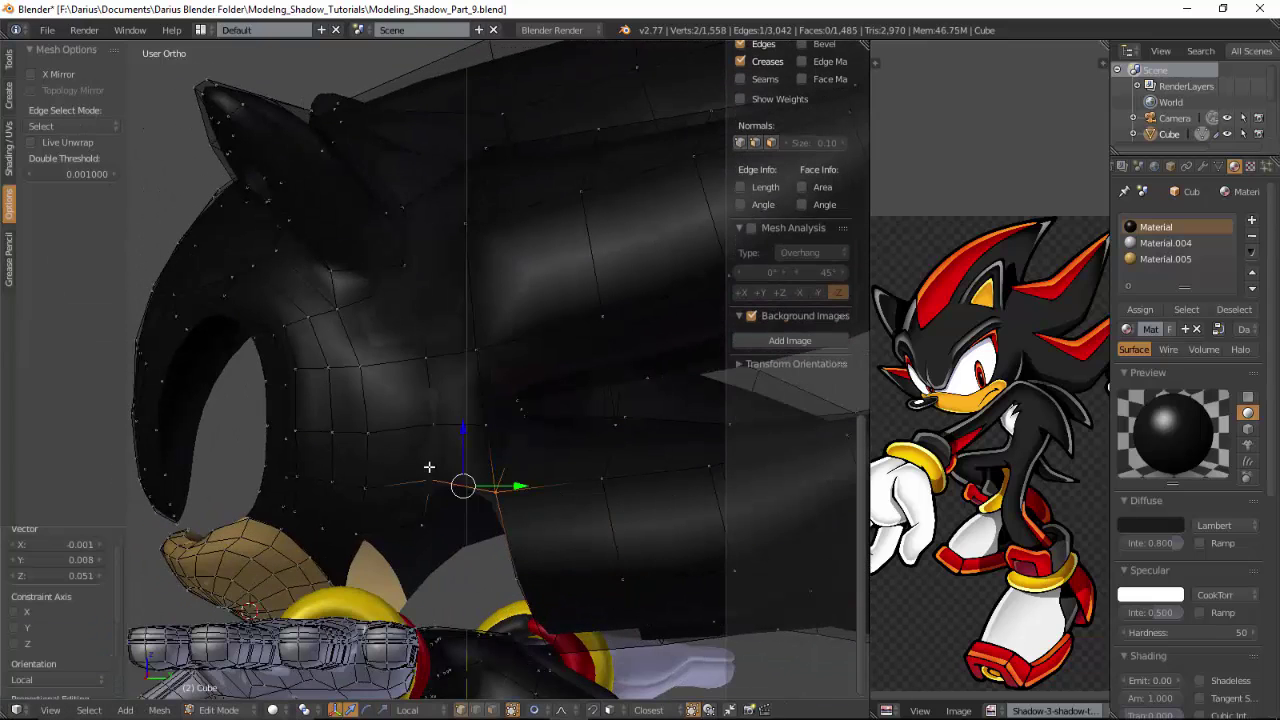
key(f)
Step: Extrude the front edge vertices under the lower quills forward by about Y -0.39 in side view
middle_drag(526, 554, 489, 348)
right_click(530, 310)
shift+right_click(554, 341)
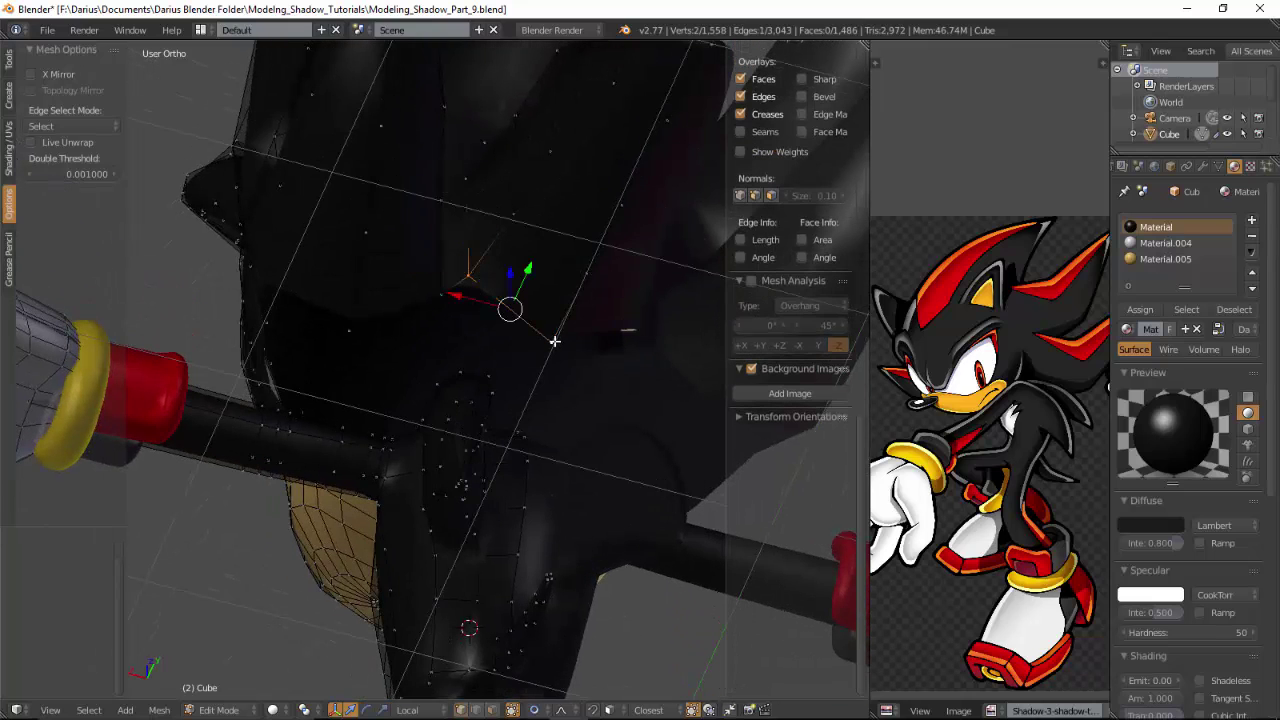
key(KP_3)
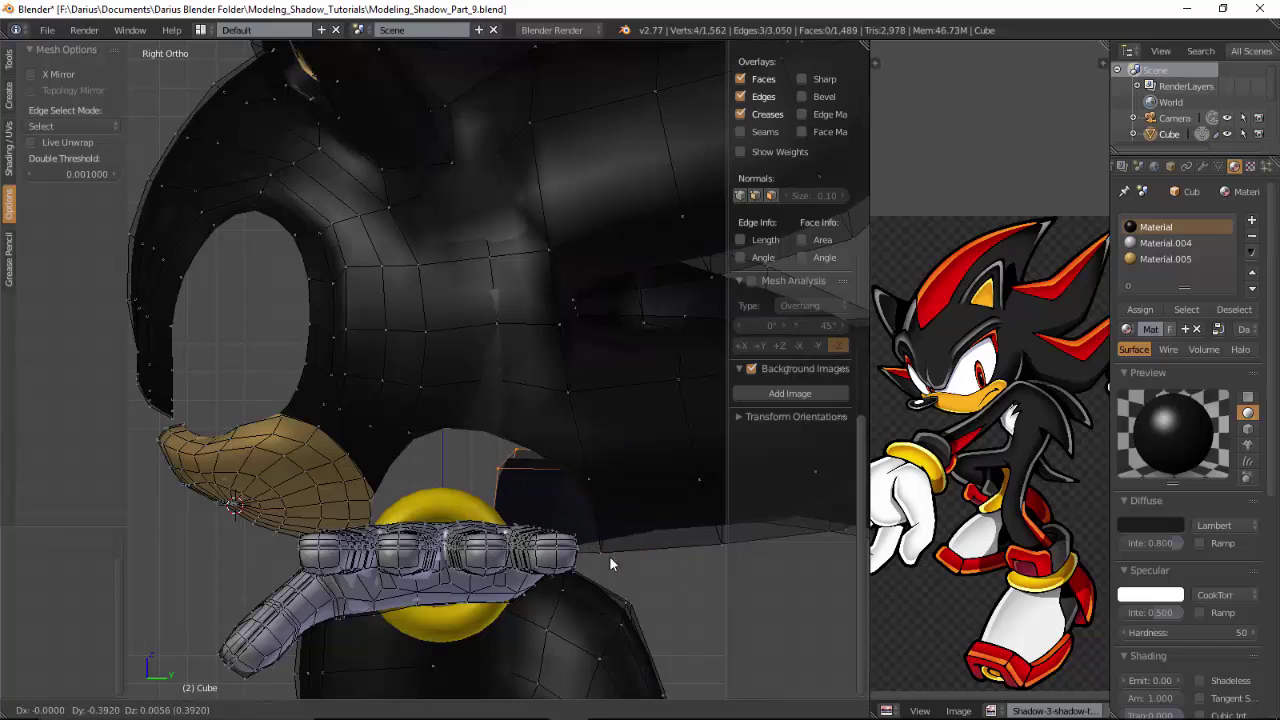
click(610, 557)
Step: Scale the extruded underside edge to 0.859 overall and flatten it to 0.166 along global Z
middle_drag(610, 557, 582, 535)
key(s)
click(563, 549)
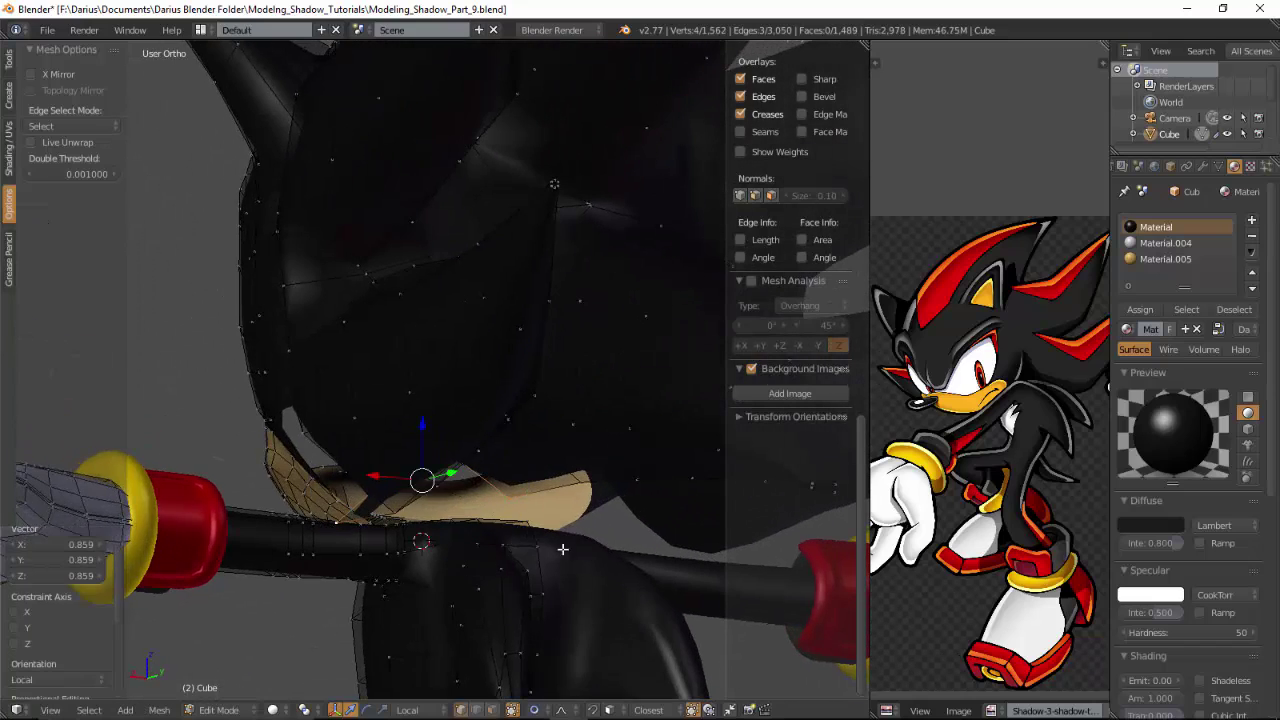
key(KP_3)
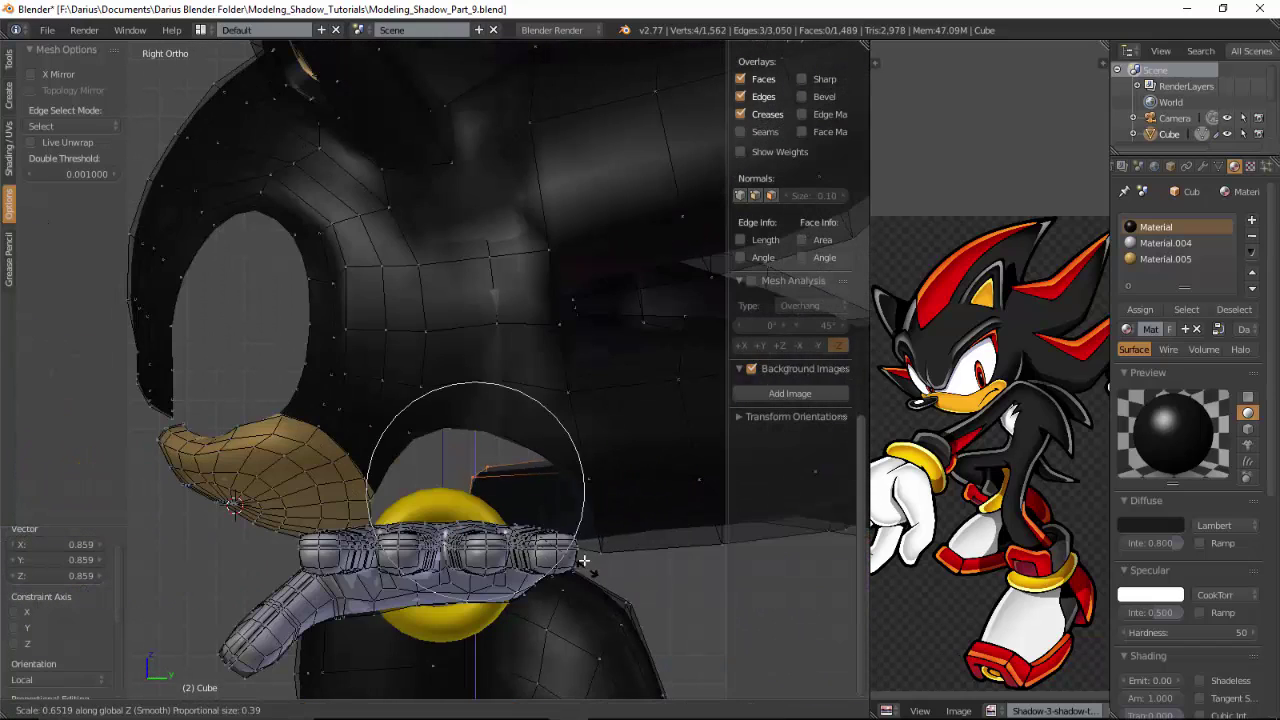
middle_drag(619, 579, 417, 557)
key(KP_3)
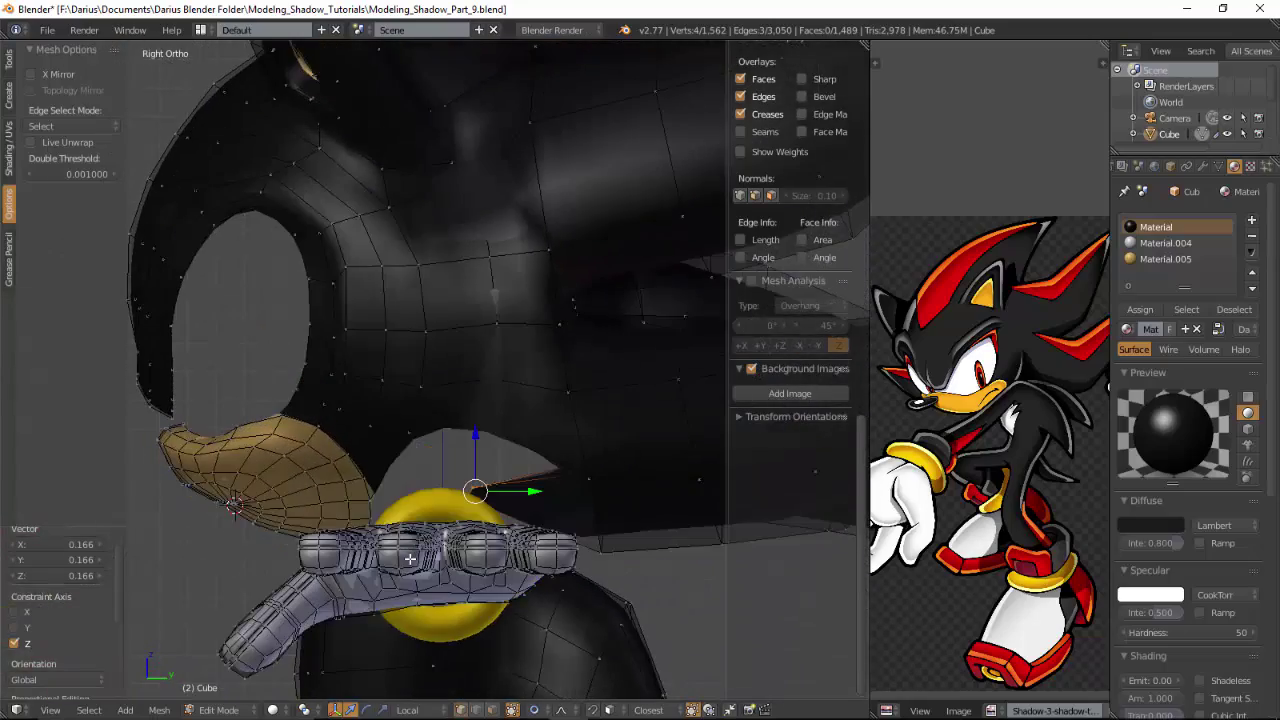
Step: Reposition the flattened underside edge in side view
mouse_move(500, 491)
middle_down()
mouse_move(494, 534)
mouse_move(580, 574)
mouse_move(534, 517)
mouse_move(594, 531)
mouse_move(520, 443)
mouse_move(500, 469)
middle_up()
key(KP_3)
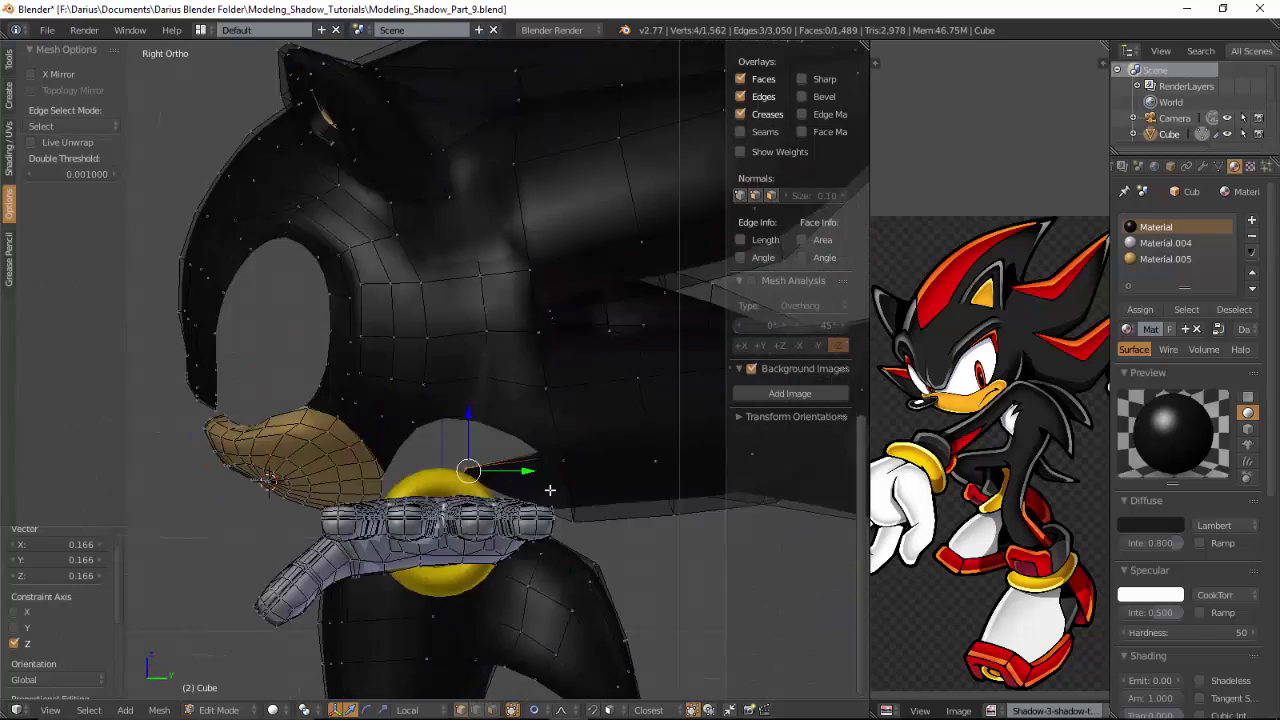
scroll(575, 525, up, 3)
shift+middle_drag(604, 563, 623, 501)
key(g)
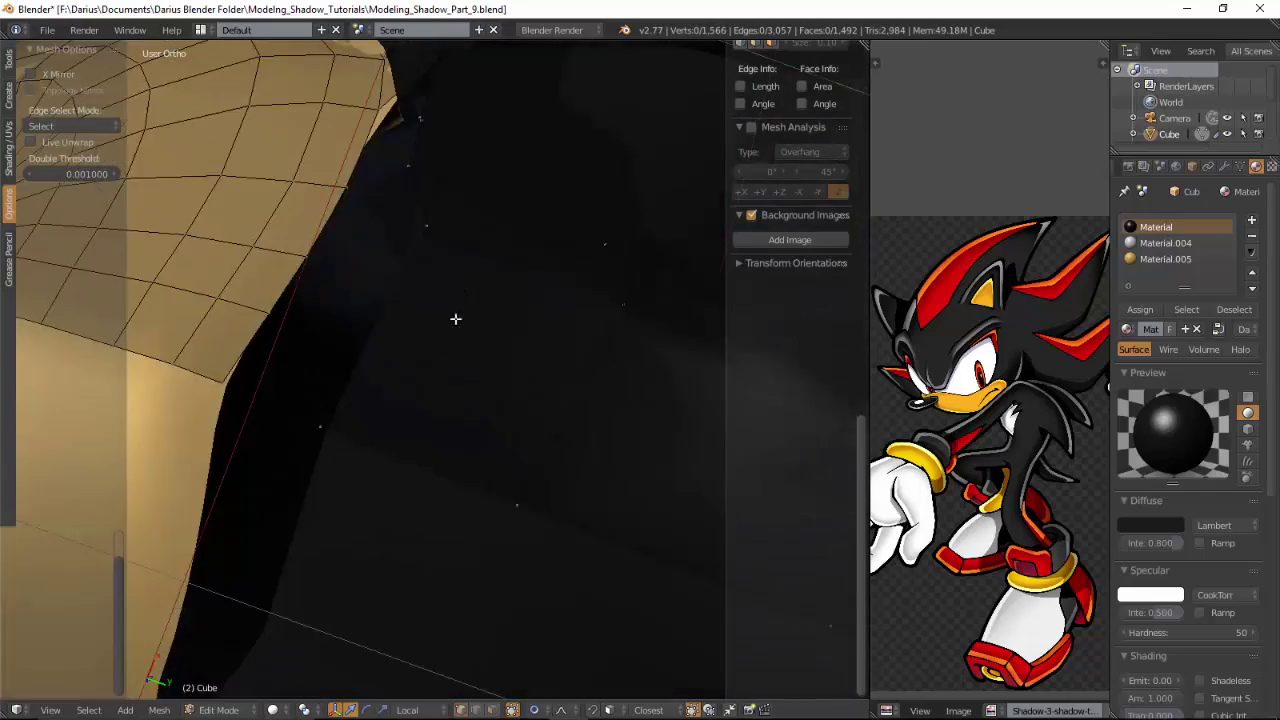
Step: Move individual vertices of the extruded underside behind the muzzle to fit the jawline, using proportional editing
scroll(455, 319, down, 9)
middle_drag(508, 397, 630, 518)
scroll(564, 437, up, 4)
right_click(532, 461)
key(g)
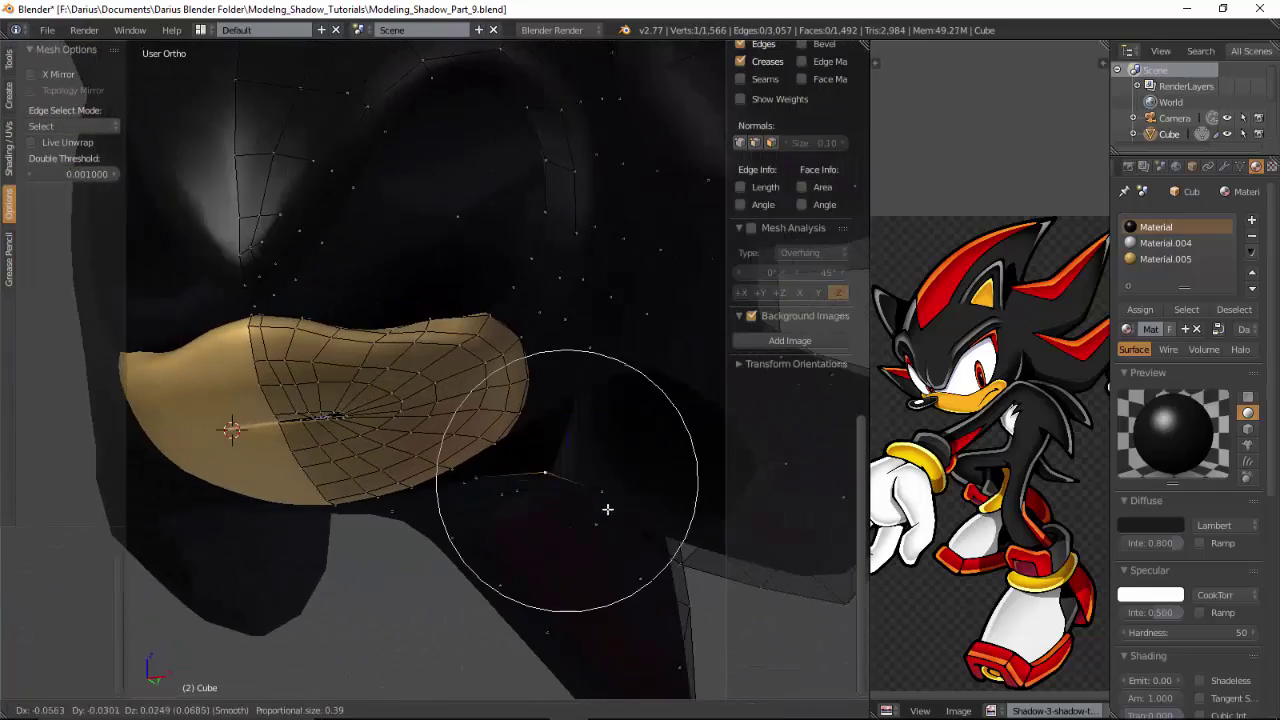
click(582, 481)
middle_drag(582, 481, 373, 410)
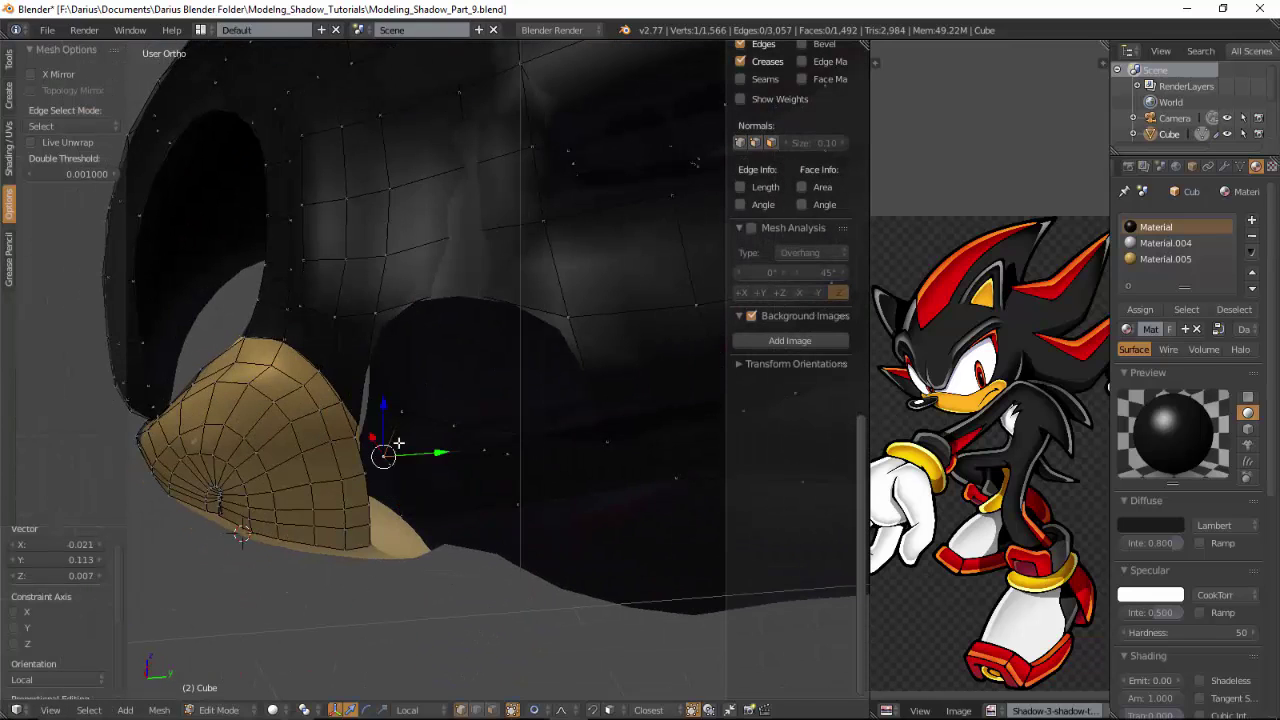
click(394, 480)
Step: Adjust a vertex on the side of the jaw and fill the faces closing the gap below the cheek
middle_drag(400, 482, 640, 333)
right_click(629, 491)
key(g)
click(633, 474)
shift+right_click(641, 332)
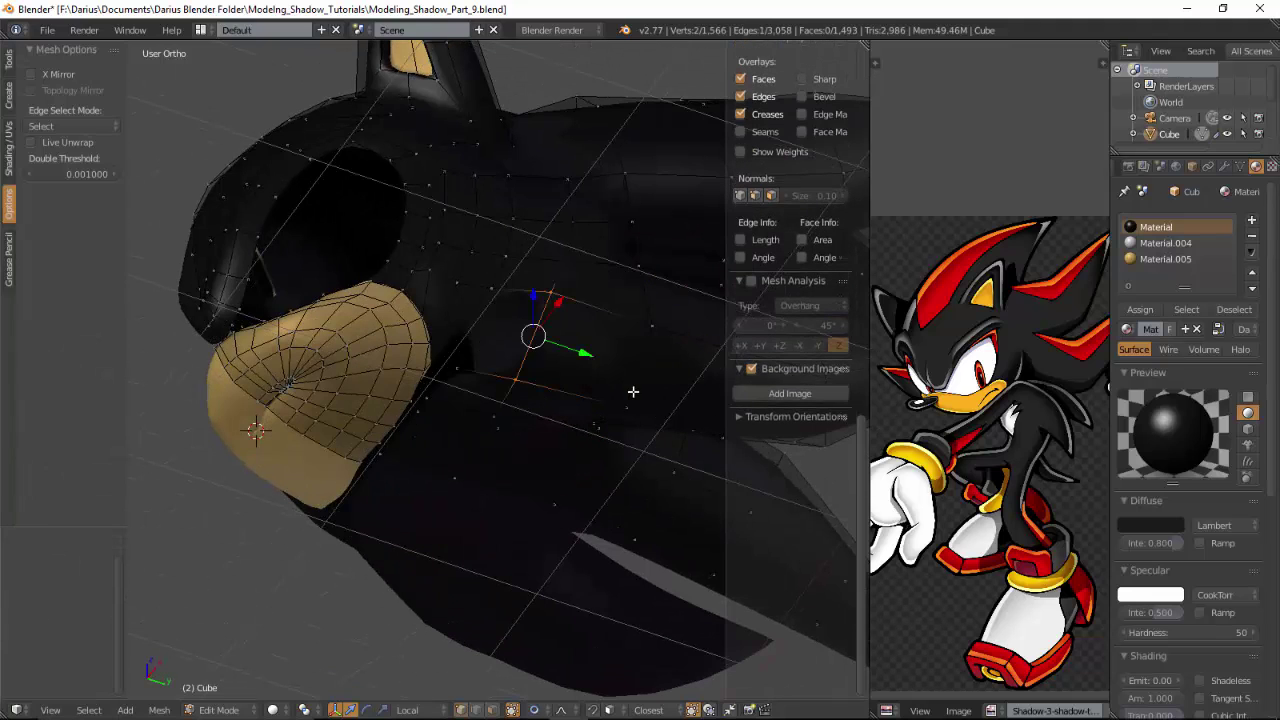
key(f)
Step: Merge the underside's front vertices with the matching vertices on the muzzle's lower rear edge, using At Center
middle_drag(633, 391, 569, 314)
right_click(565, 309)
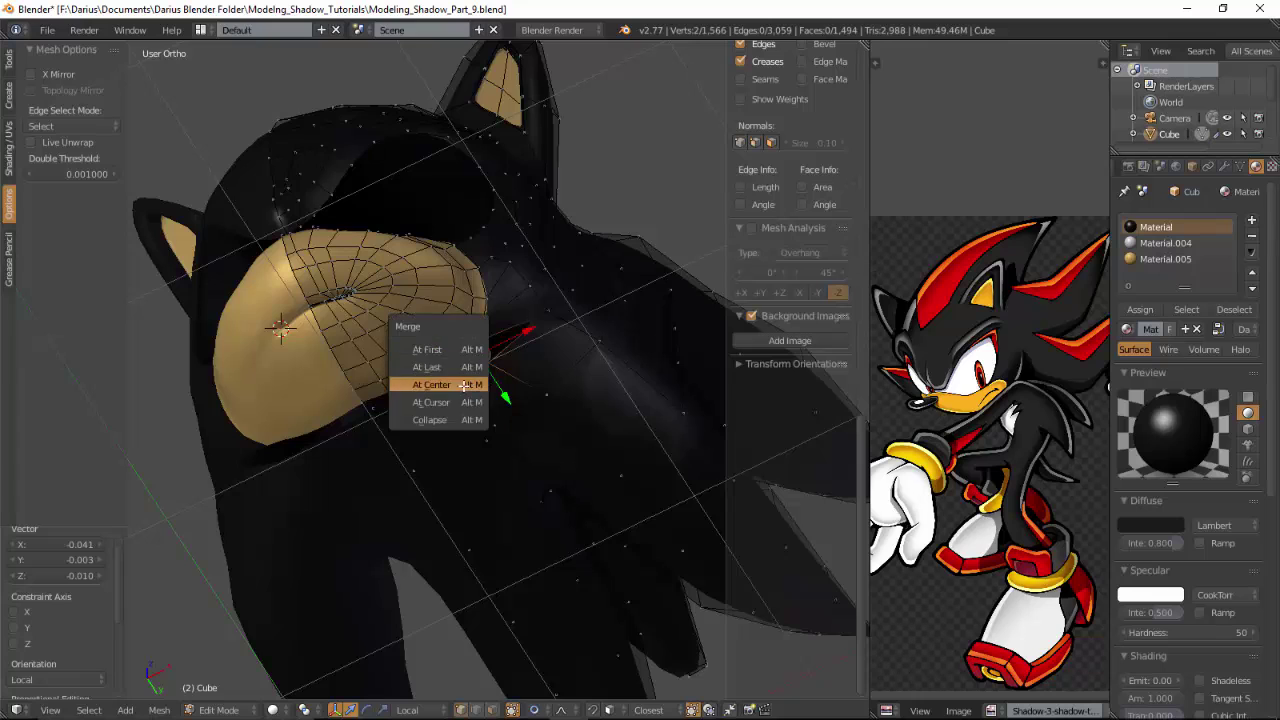
click(465, 385)
scroll(470, 390, up, 5)
key(alt+m)
click(471, 319)
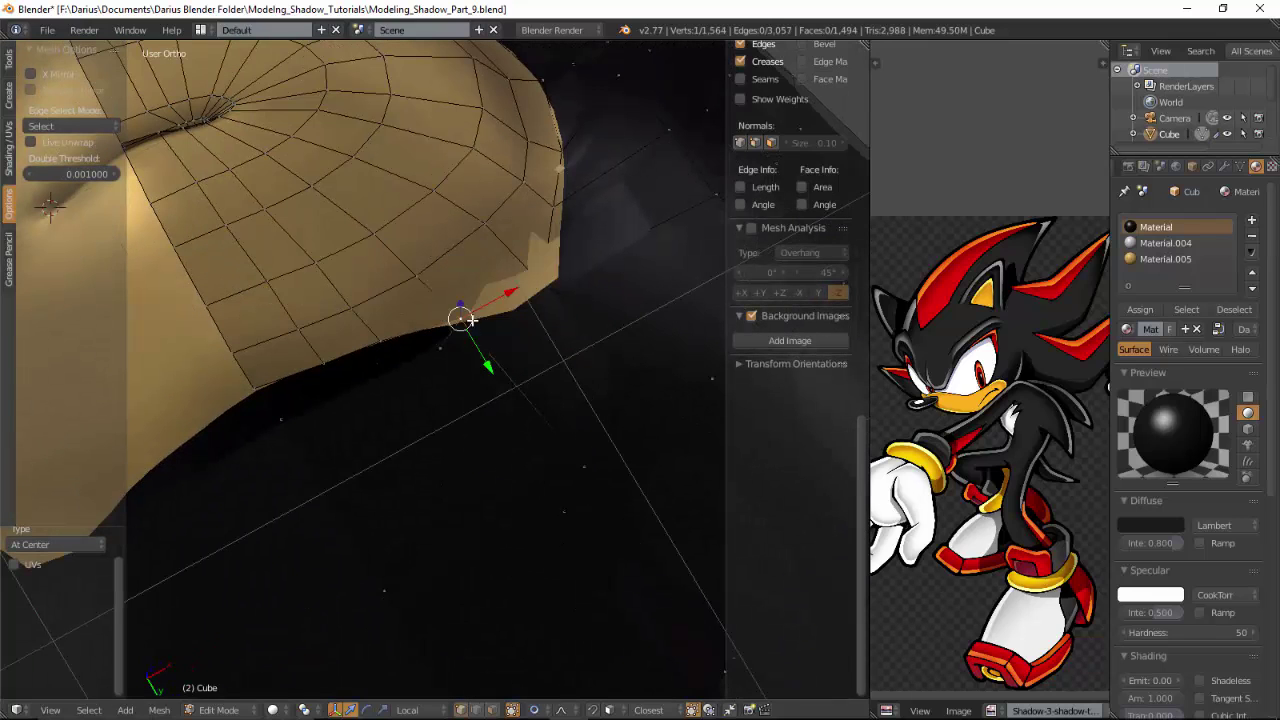
key(alt+m)
click(395, 330)
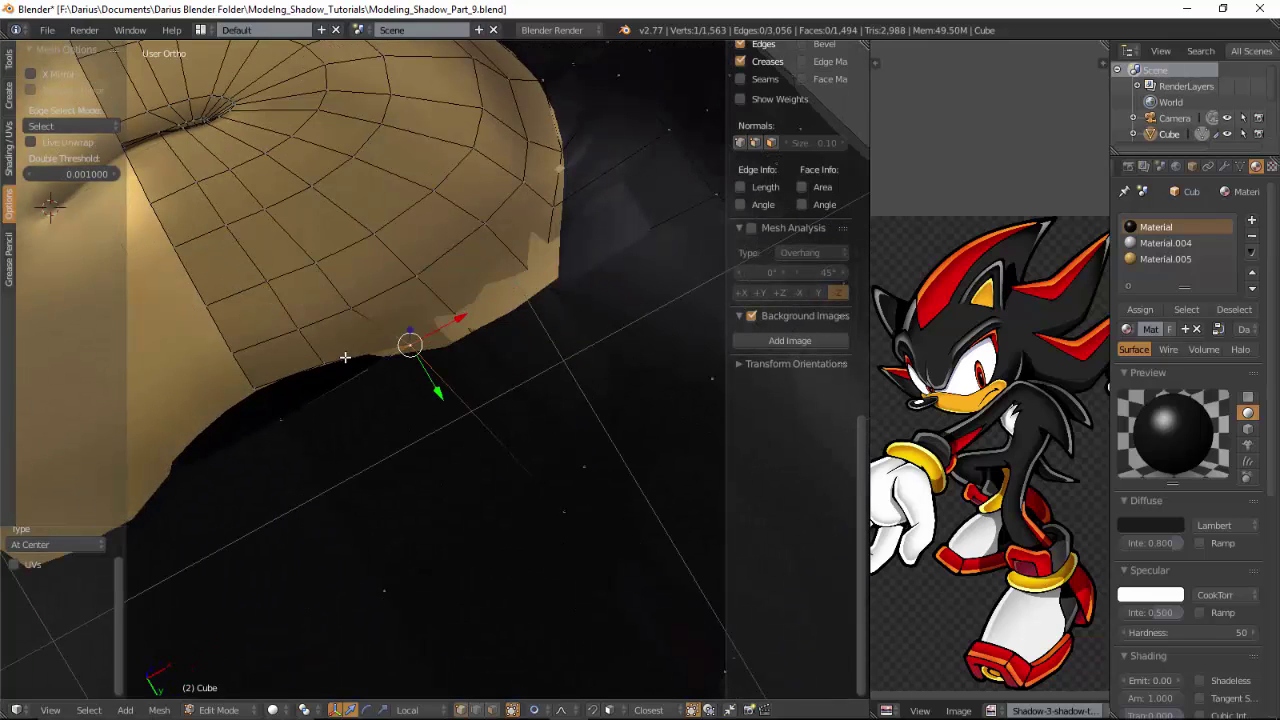
Step: Fill the remaining face between the muzzle's lower edge and the underside, and check the smoothed head in Object Mode
key(g)
click(340, 364)
shift+right_click(408, 348)
key(f)
key(a)
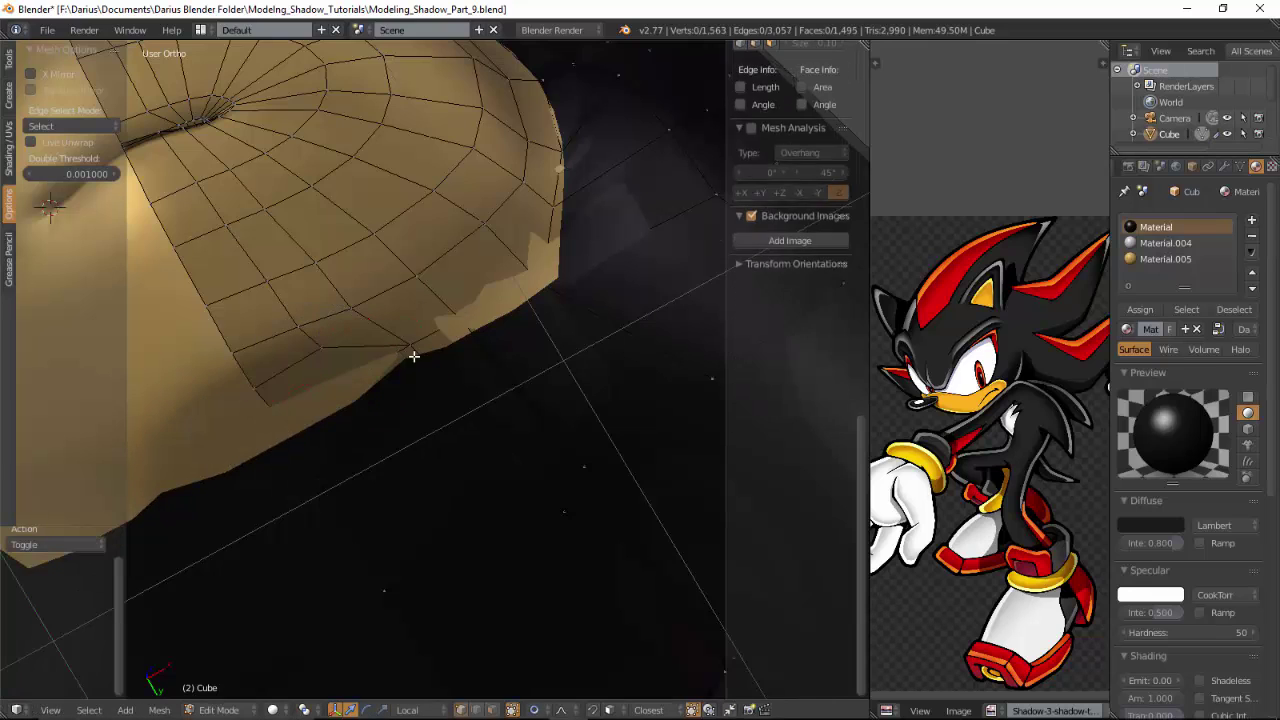
scroll(422, 386, down, 4)
key(Tab)
middle_drag(439, 331, 392, 487)
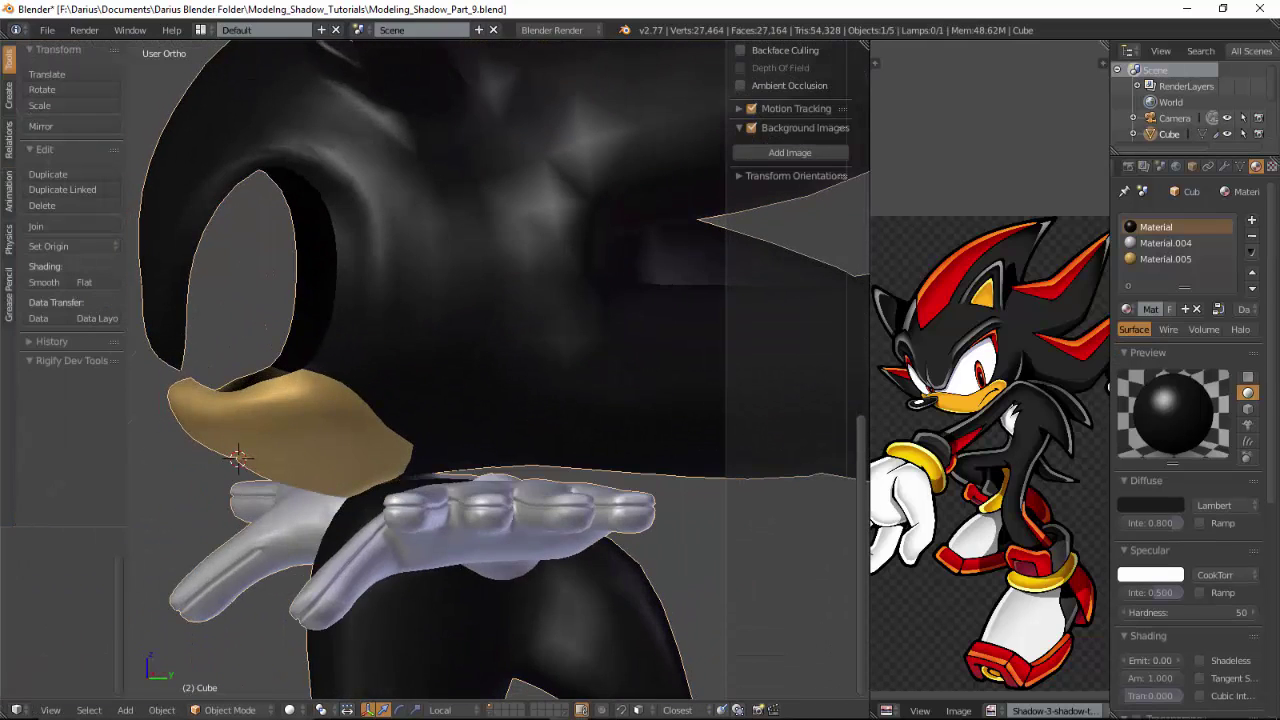
Step: Move the vertex behind the muzzle's lower corner by Y 0.038, Z -0.052 and the next underside vertex by Y 0.020, Z -0.031
key(KP_3)
scroll(450, 521, up, 3)
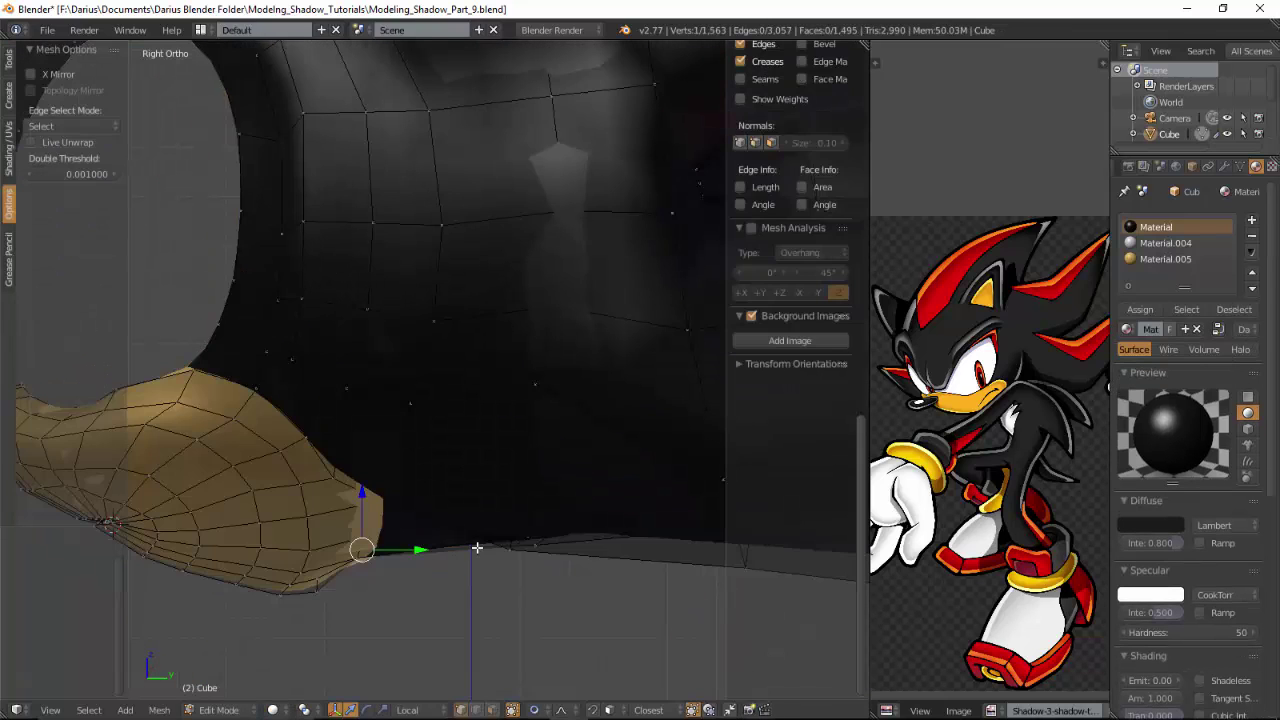
key(g)
click(535, 561)
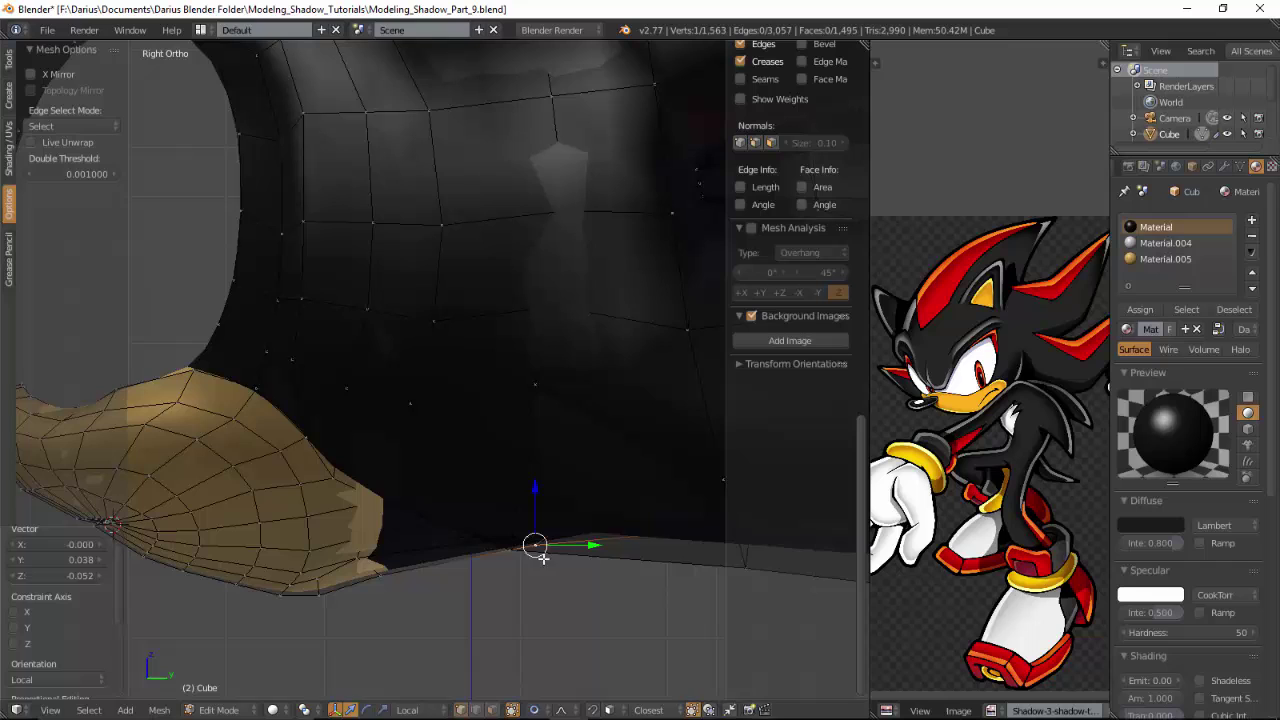
key(g)
scroll(545, 580, down, 8)
click(551, 574)
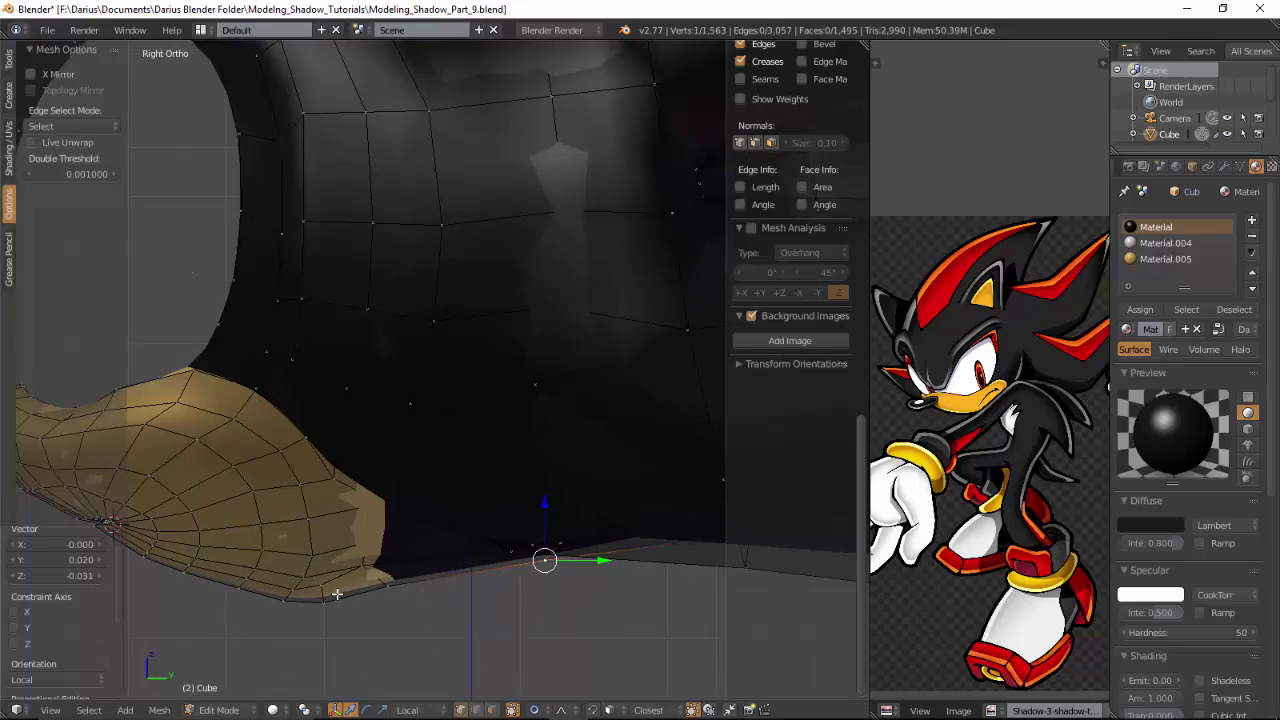
Step: Nudge the muzzle's bottom rear vertex by Y -0.011, Z 0.008 and reposition the inner vertices of the head's underside
key(g)
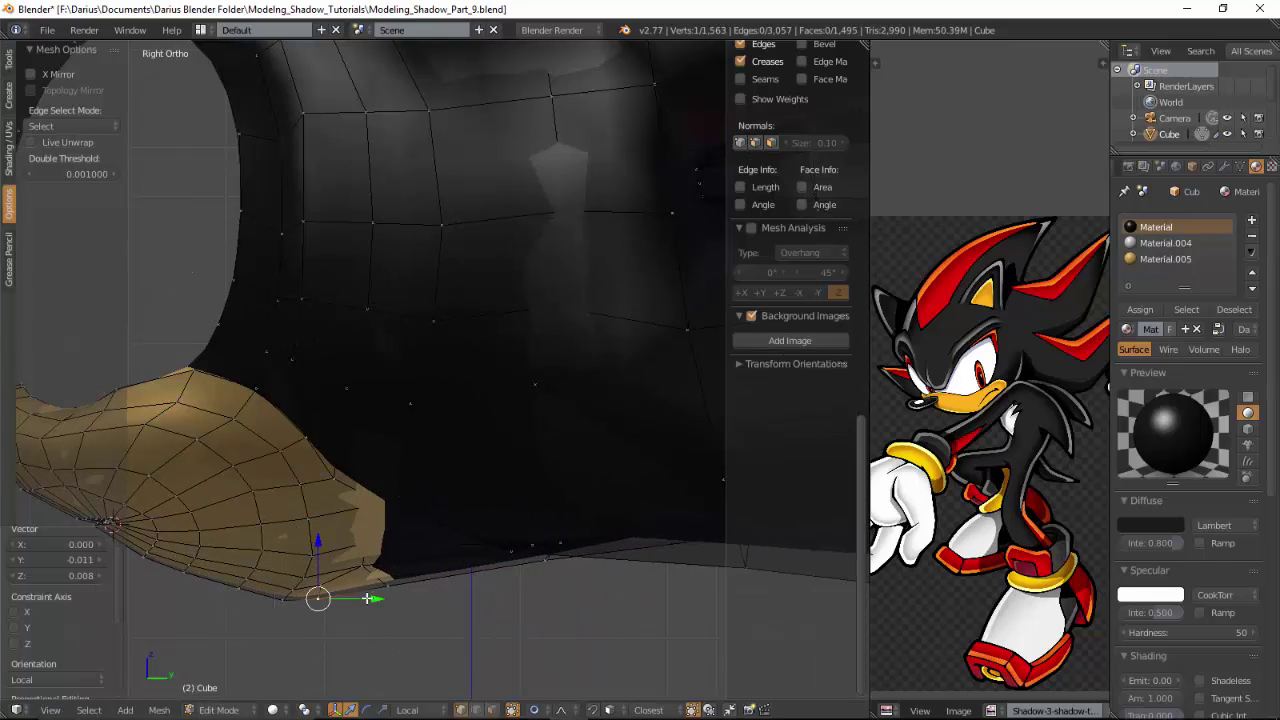
right_click(528, 549)
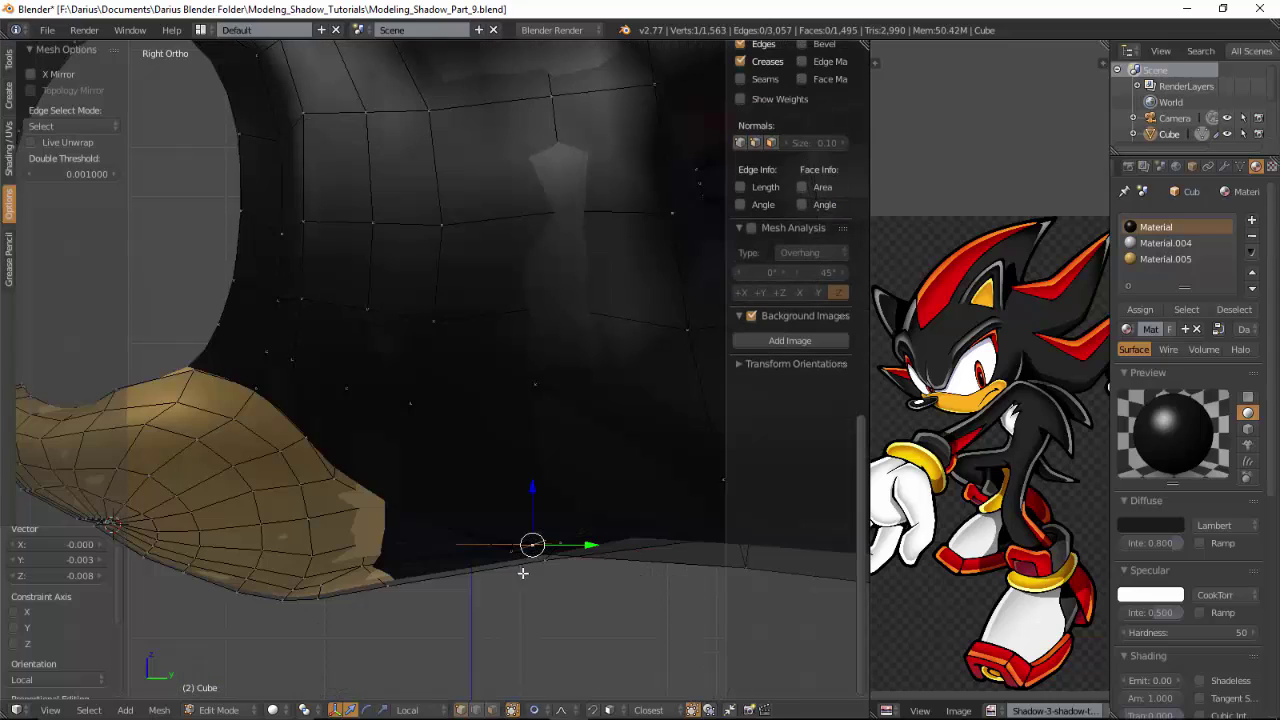
key(g)
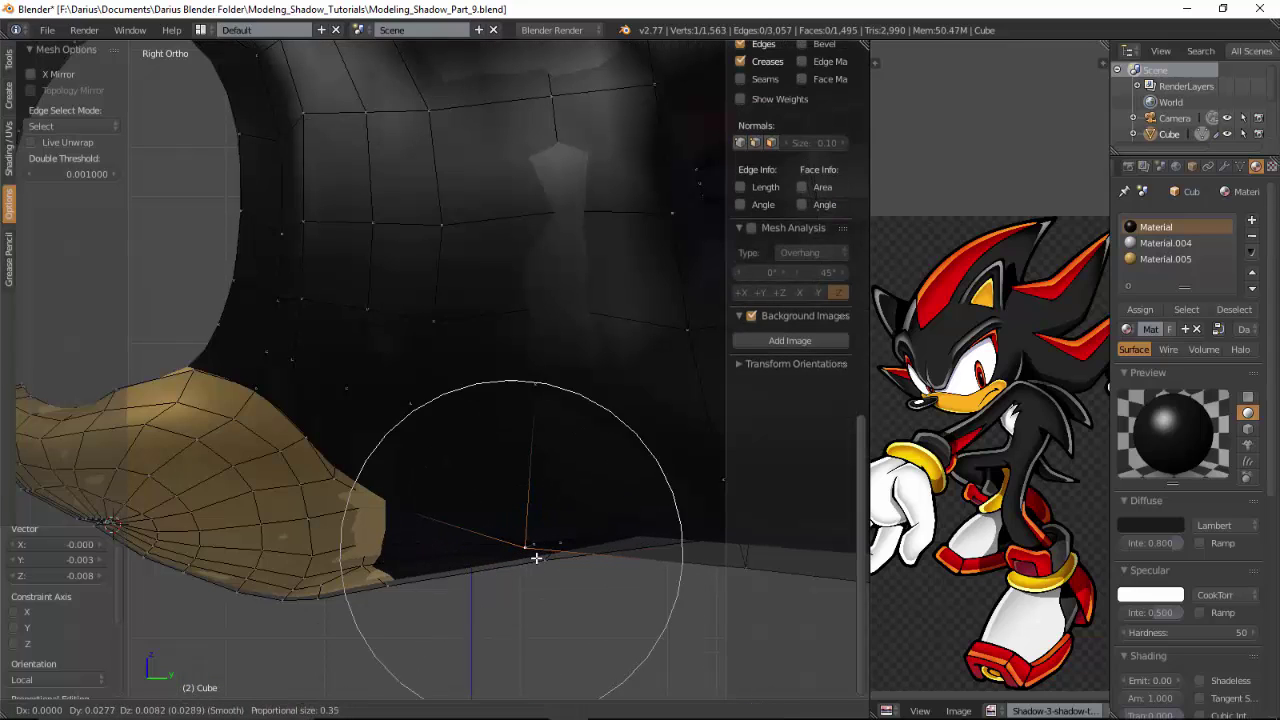
click(527, 562)
key(g)
click(546, 571)
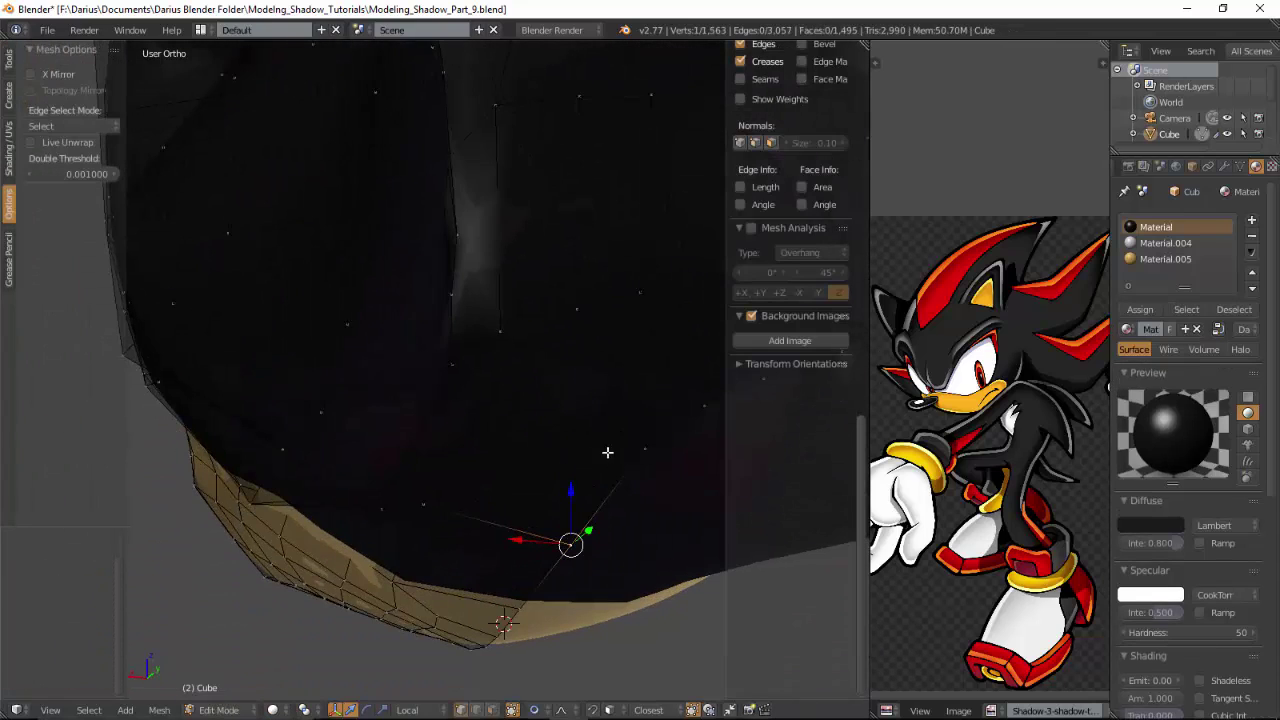
right_click(646, 450)
key(g)
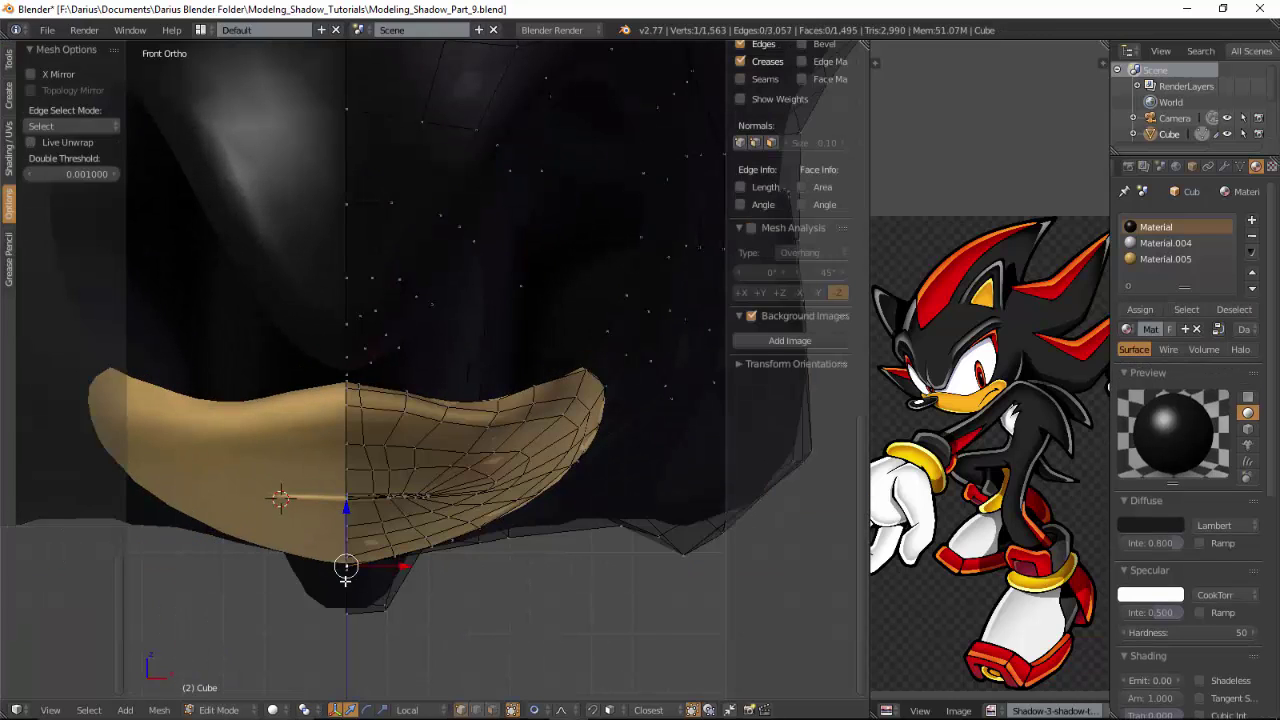
Step: Raise the bottom centre vertex of the muzzle by Z 0.018 in front view and check the shape in Object Mode
key(g)
key(z)
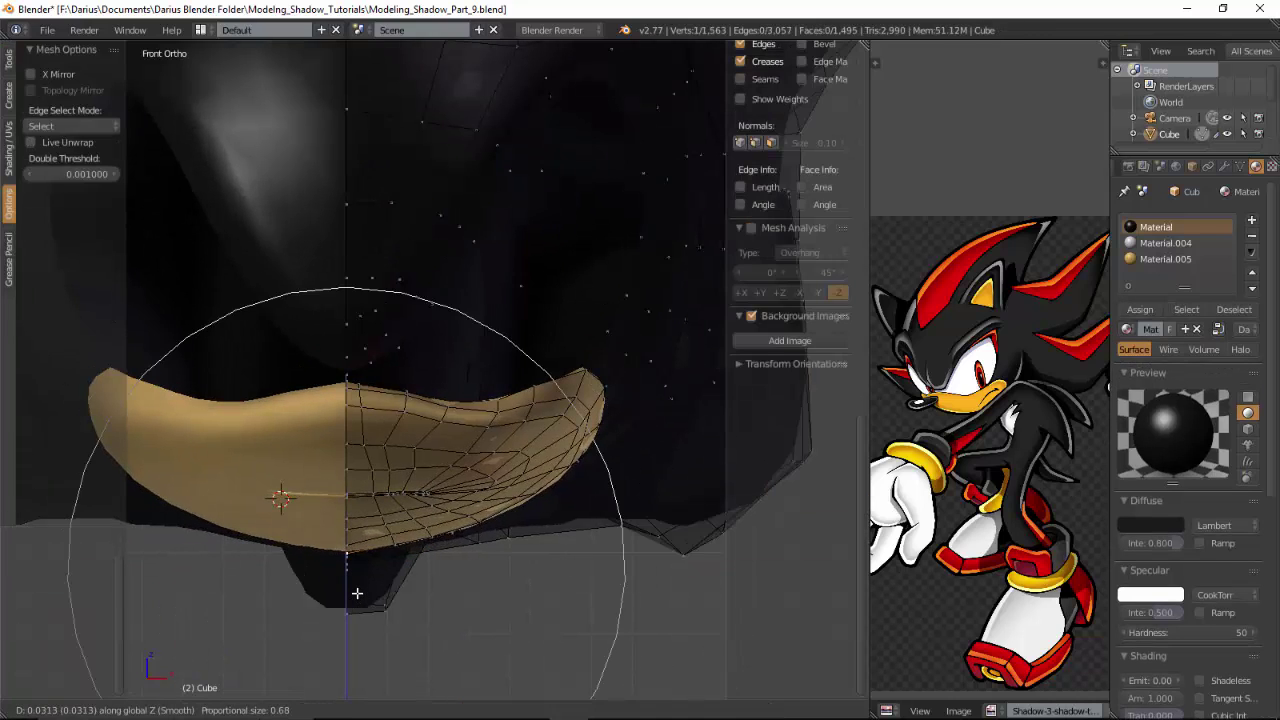
scroll(357, 594, up, 7)
scroll(357, 599, up, 2)
click(357, 599)
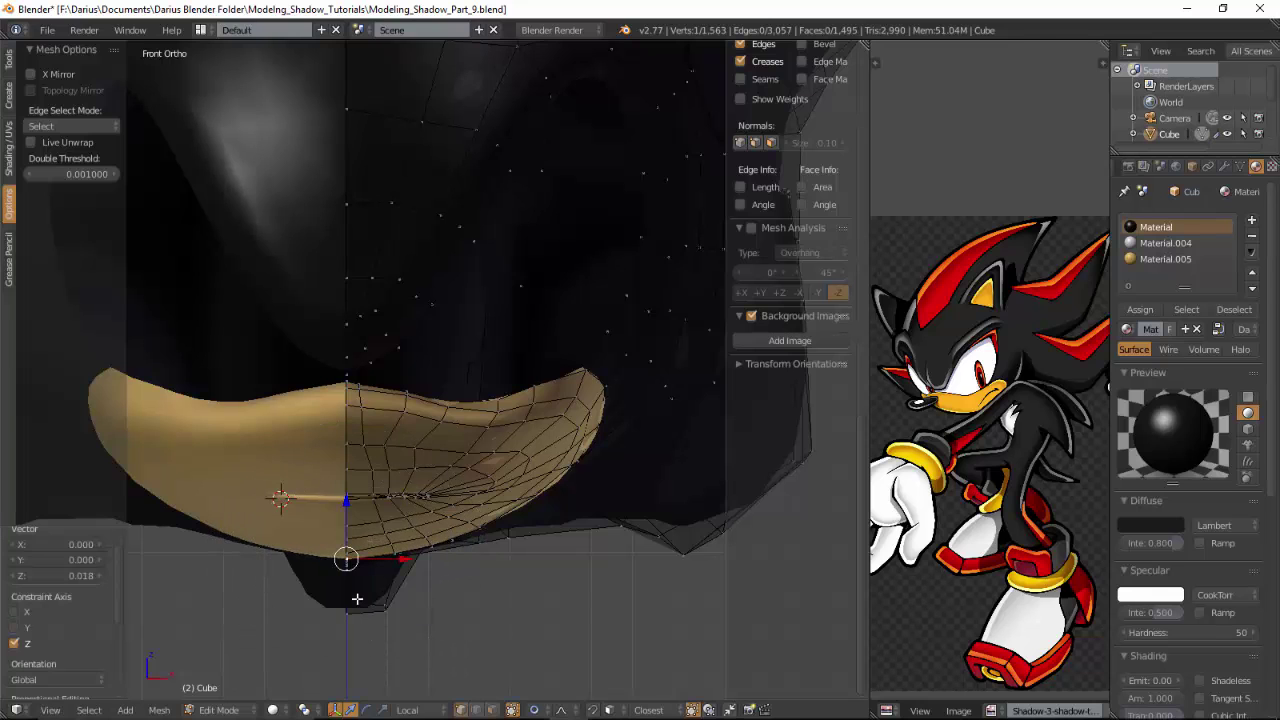
key(Tab)
scroll(369, 587, down, 11)
scroll(640, 360, up, 8)
Step: Move the lower side quill's tip outward along X by about 0.22 in front view, with a much larger proportional falloff
key(Tab)
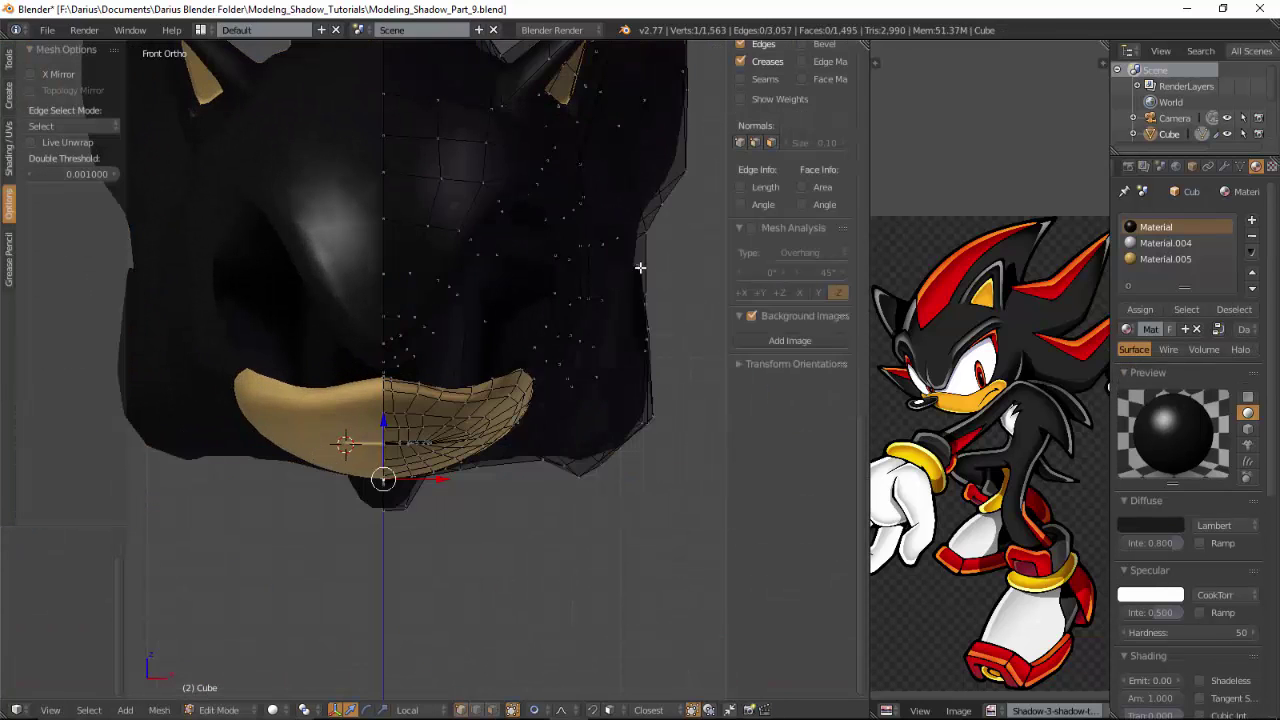
key(z)
right_click(638, 264)
key(z)
key(x)
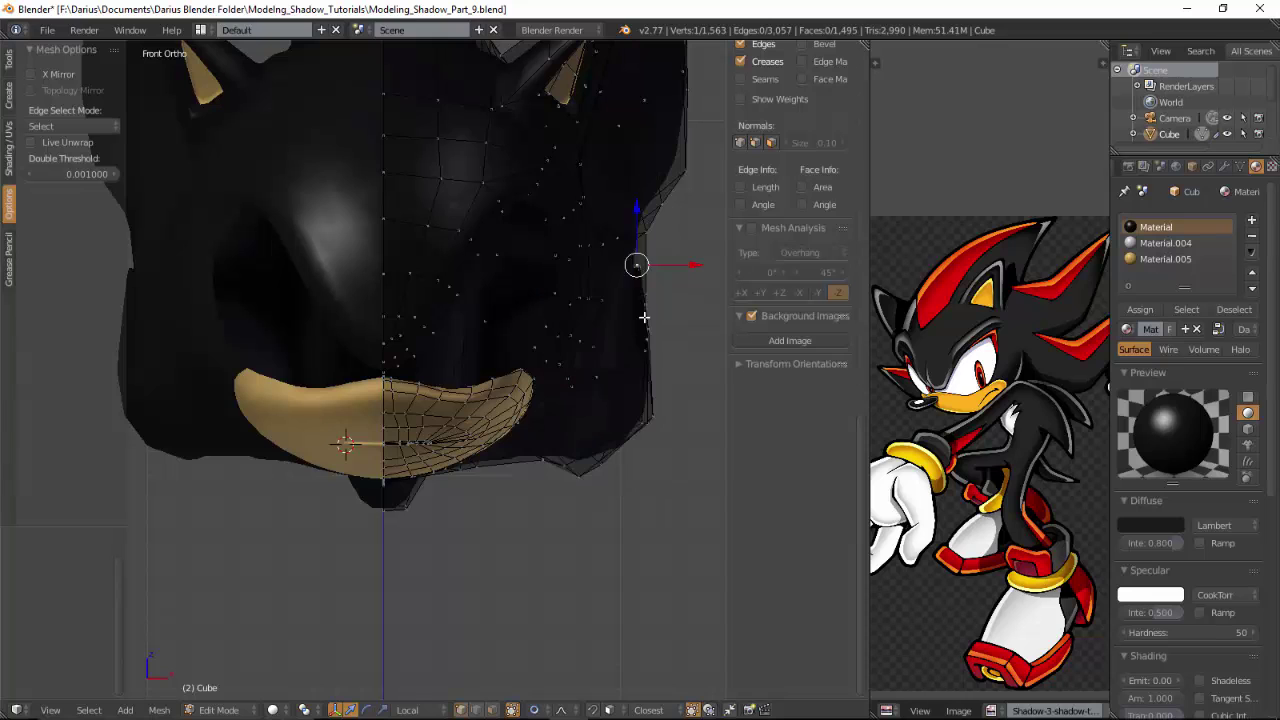
key(g)
key(x)
scroll(686, 315, down, 12)
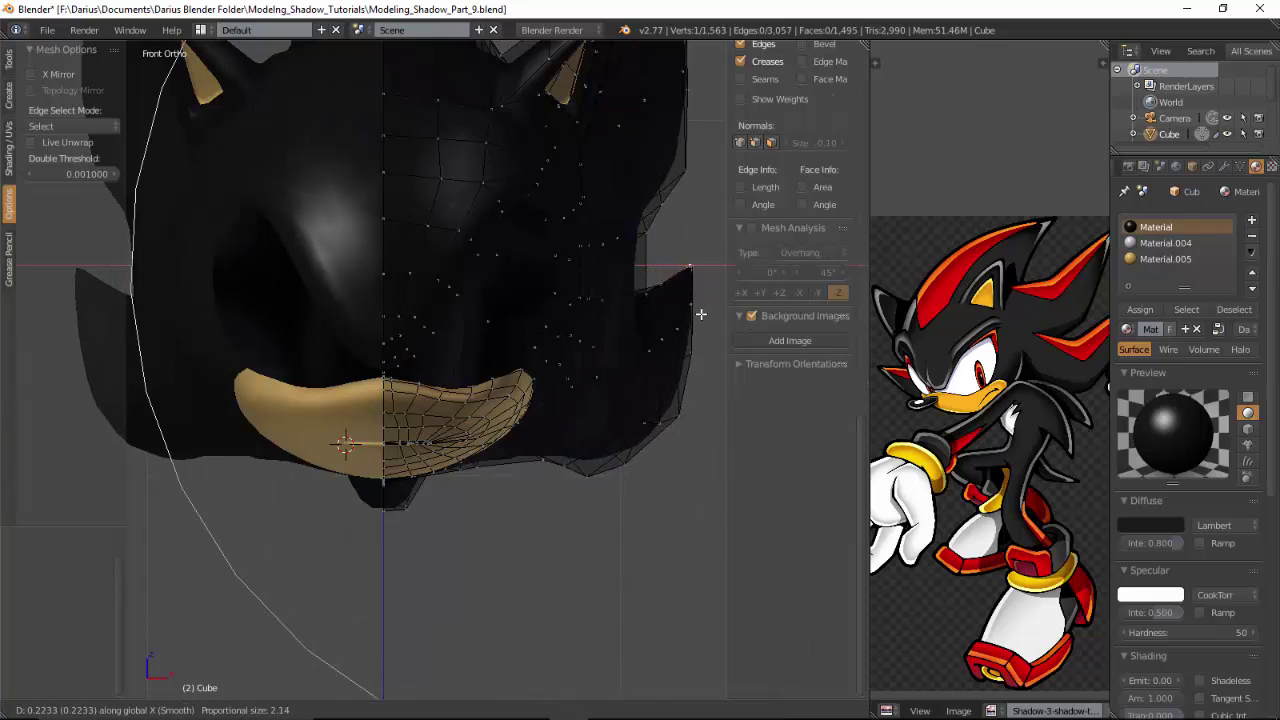
click(708, 316)
Step: Adjust the lower side quill's position with a smaller proportional falloff and check the smoothed result in Object Mode
scroll(563, 381, down, 4)
middle_drag(475, 306, 586, 356)
scroll(449, 306, up, 1)
key(g)
scroll(447, 311, up, 6)
key(Tab)
key(Tab)
Step: Move two neighbouring vertices where the cheek meets the side quills slightly forward and down in side view
scroll(523, 349, up, 4)
right_click(597, 272)
key(KP_3)
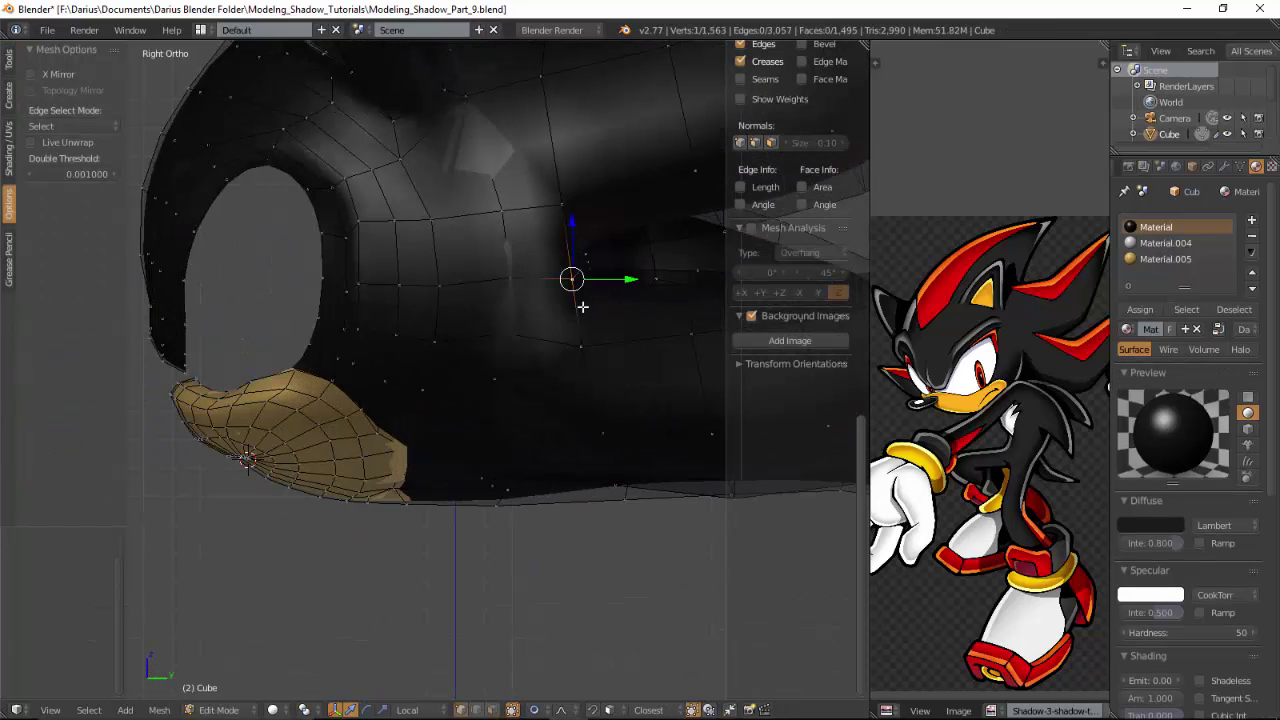
key(g)
click(552, 316)
right_click(500, 278)
key(g)
click(499, 288)
Step: Adjust two vertices at the cheek and lower quill junction with a smaller falloff, and check the smoothed head in Object Mode
middle_drag(499, 288, 492, 386)
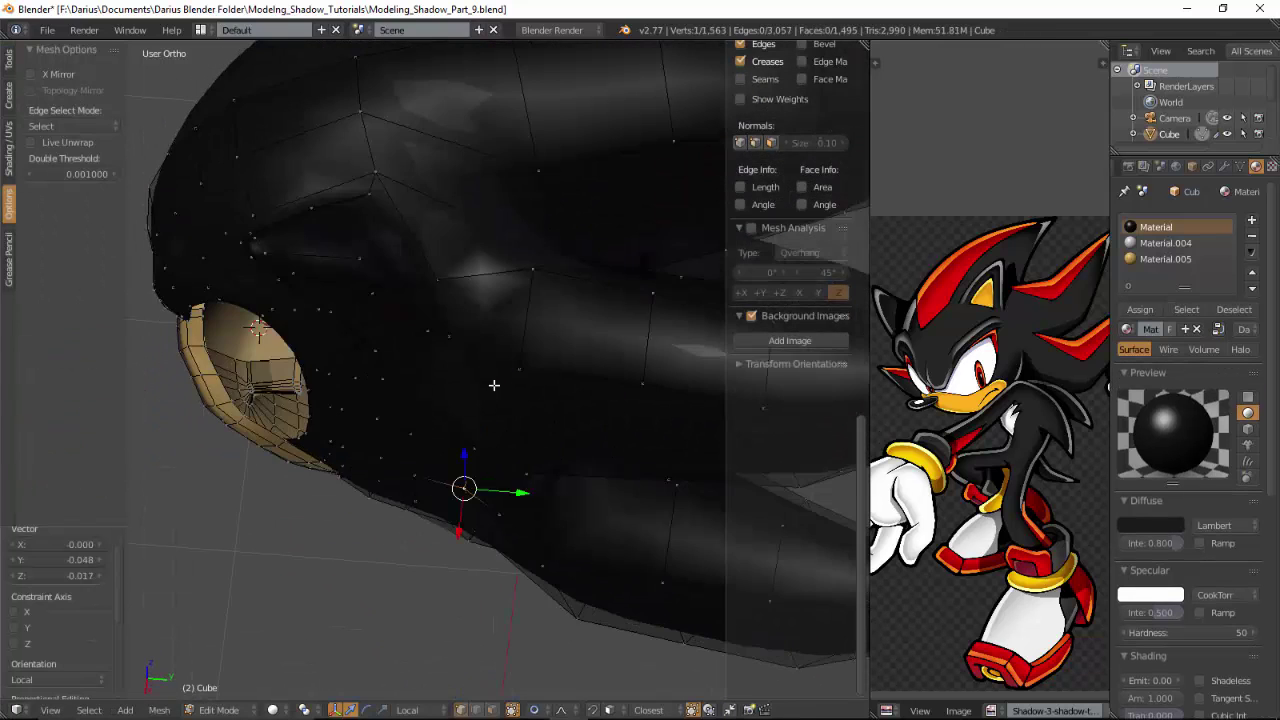
key(g)
scroll(489, 436, up, 5)
click(494, 429)
right_click(500, 518)
key(g)
click(501, 502)
key(Tab)
scroll(516, 504, down, 6)
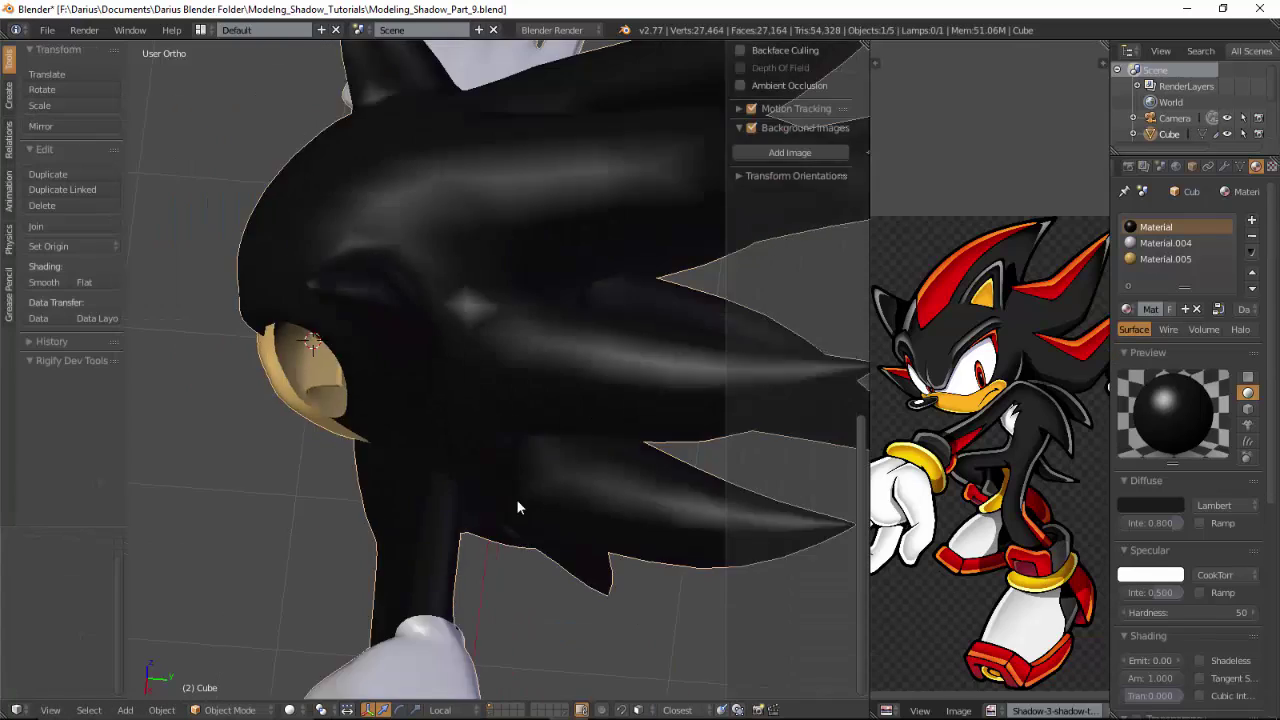
Step: Scale two vertices on the side of the head near the quills together and check the smoothed result in Object Mode
middle_drag(517, 504, 668, 512)
key(Tab)
scroll(491, 380, up, 3)
right_click(497, 272)
shift+right_click(506, 360)
key(s)
click(513, 384)
key(Tab)
scroll(482, 382, down, 6)
key(Tab)
scroll(475, 378, up, 5)
Step: Move a vertex at the gap between the middle and side quills, and adjust the side quill with a wider proportional falloff of 0.75
middle_drag(476, 374, 502, 304)
right_click(512, 324)
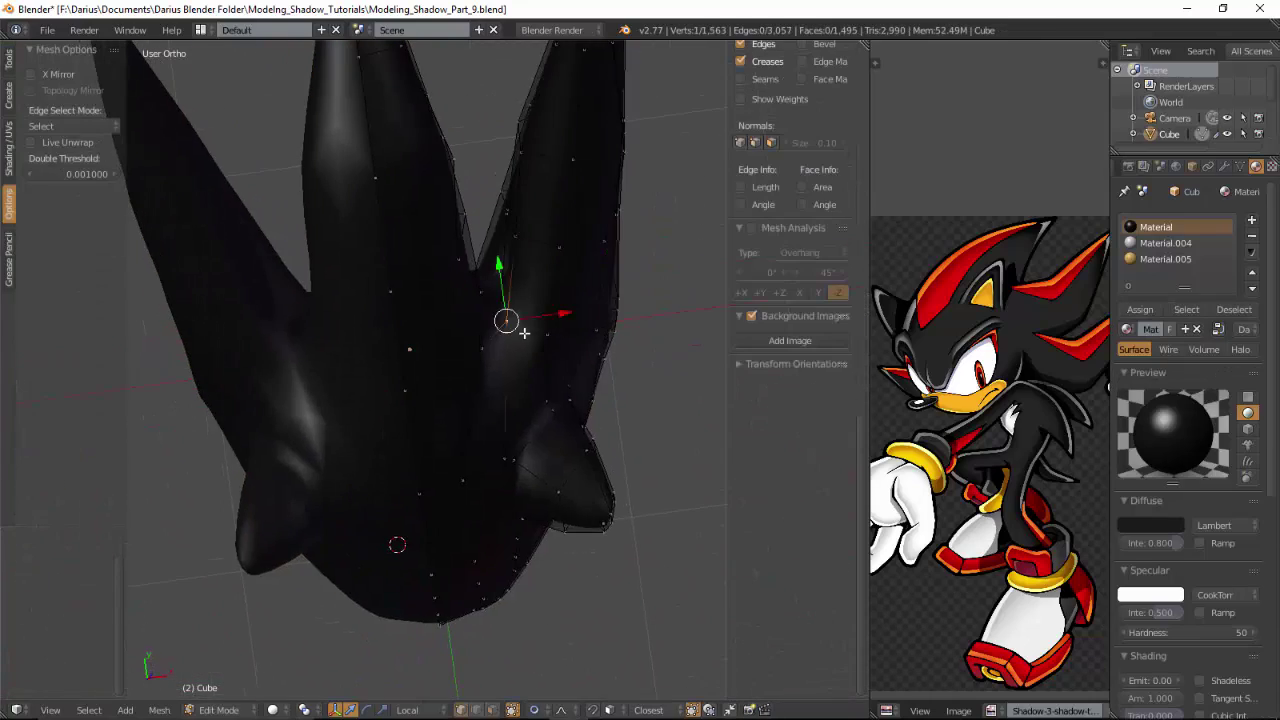
middle_drag(522, 410, 540, 466)
key(g)
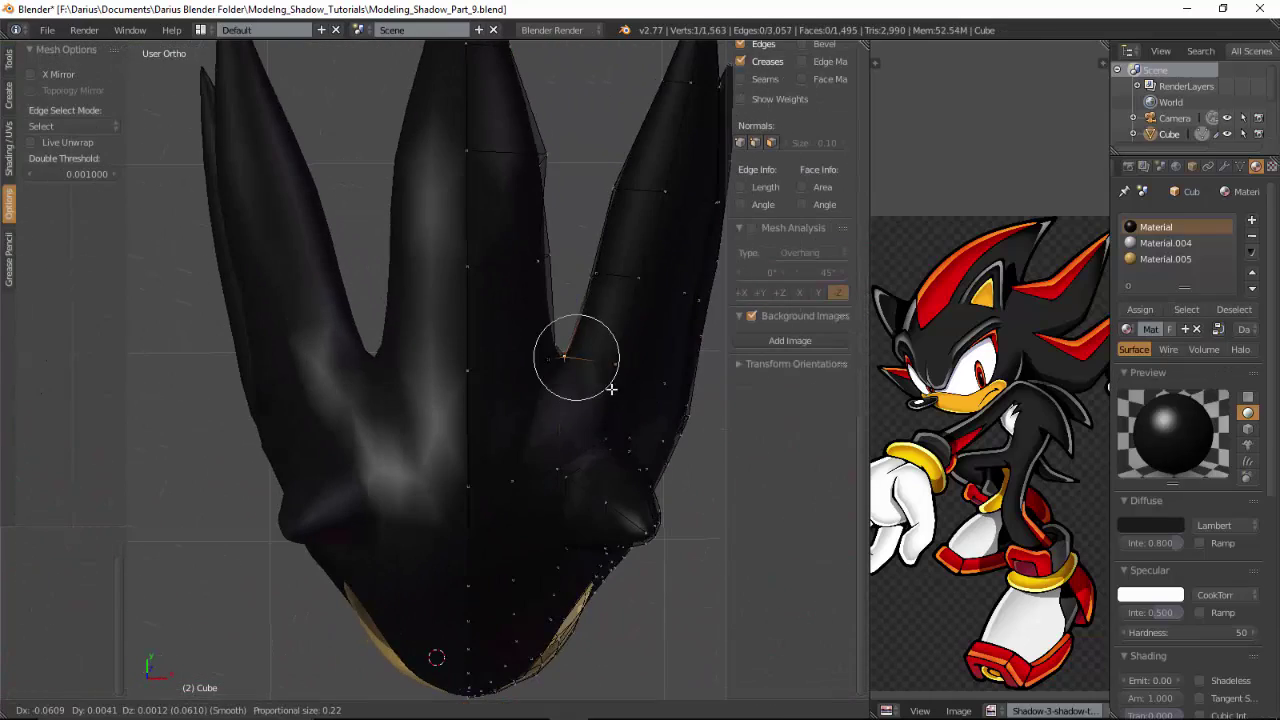
click(610, 386)
click(588, 279)
key(g)
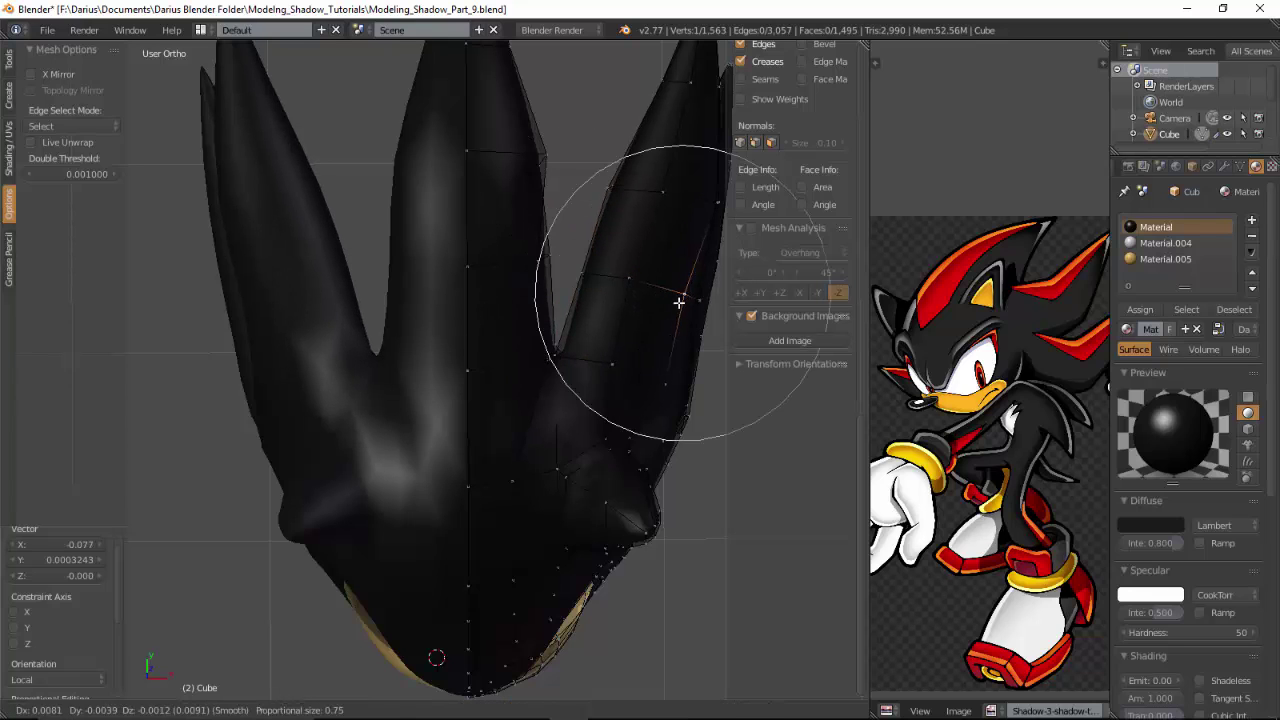
click(688, 311)
Step: Shape the middle and side quills from above by moving vertices along their edges, using a proportional size of about 0.91
middle_drag(631, 171, 494, 320)
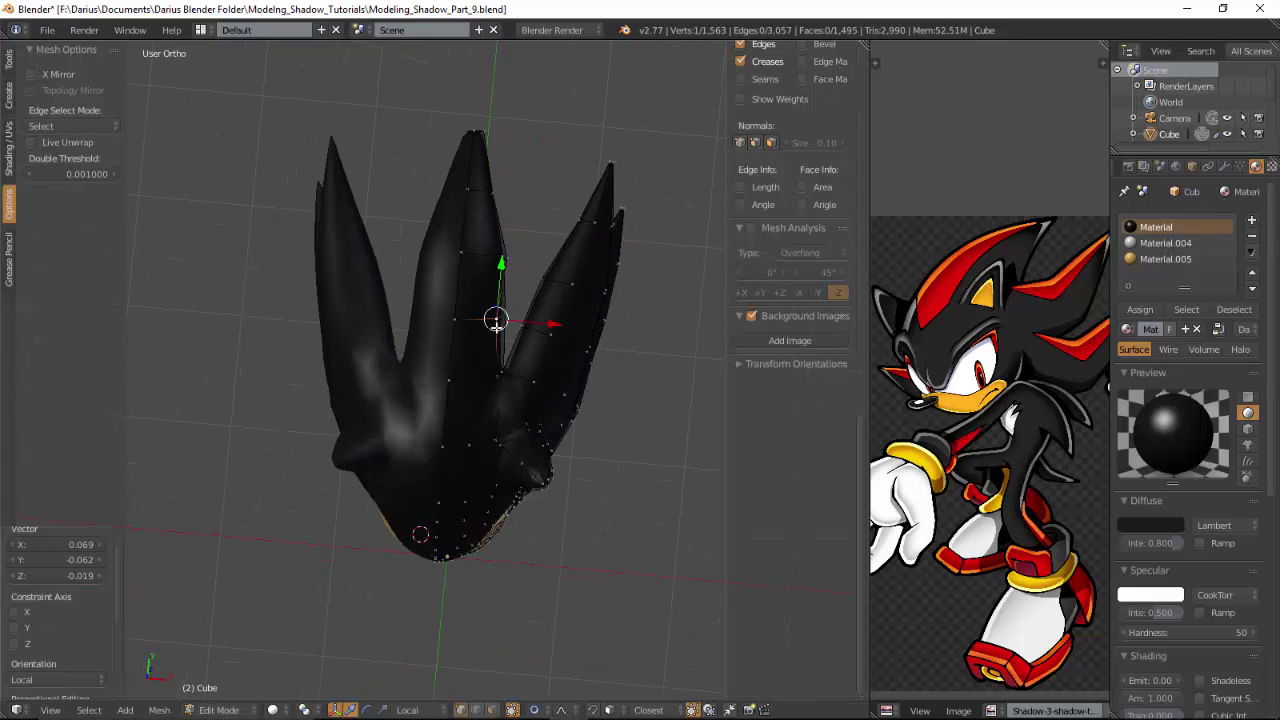
key(g)
scroll(508, 332, down, 3)
click(510, 332)
click(532, 343)
right_drag(523, 340, 588, 351)
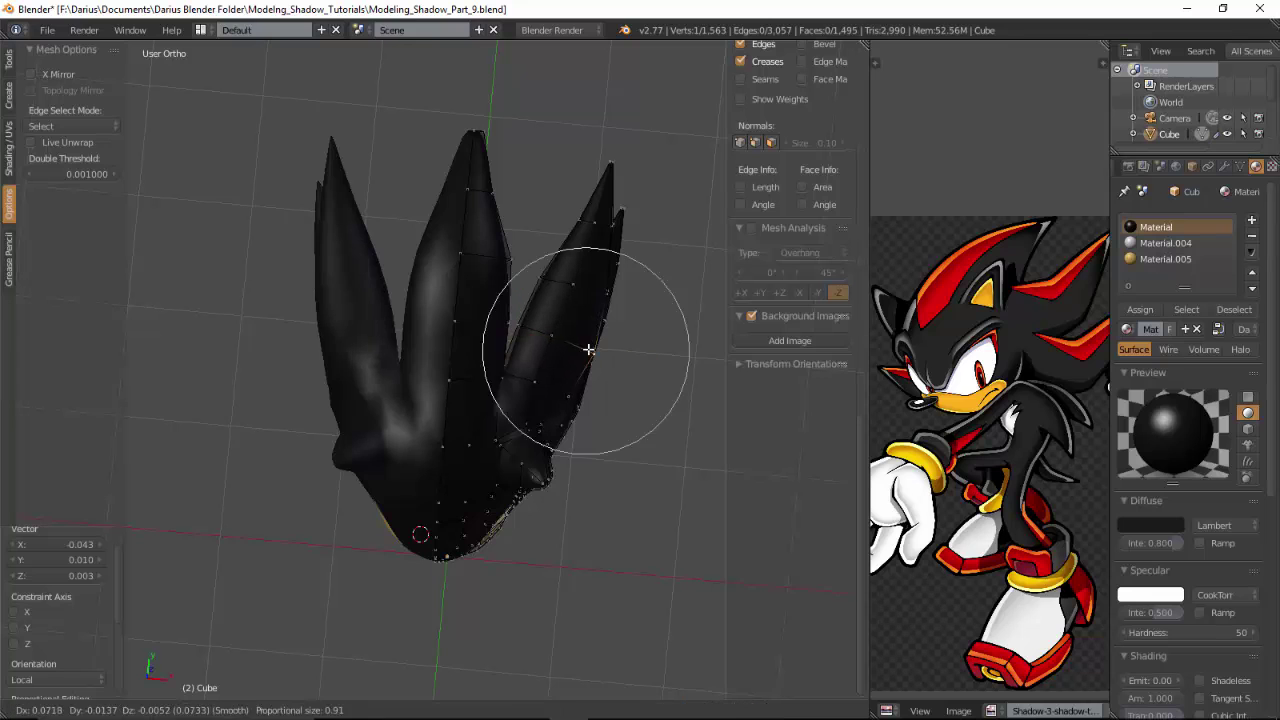
click(591, 352)
right_click(577, 230)
key(g)
scroll(569, 228, up, 1)
click(568, 228)
Step: Adjust the quill vertices from behind and above with a proportional size of about 0.83, checking the smoothed head in Object Mode
middle_drag(628, 450, 405, 392)
key(g)
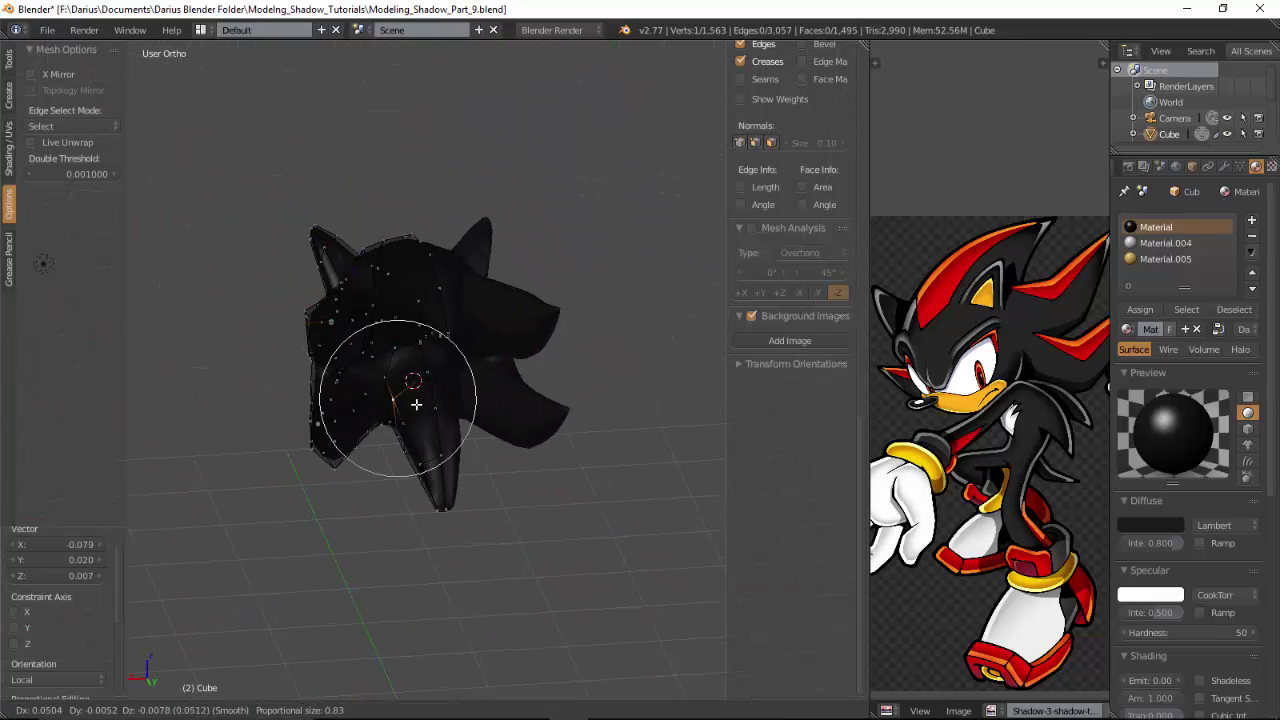
click(409, 407)
key(Tab)
scroll(450, 415, down, 3)
middle_drag(497, 424, 492, 393)
scroll(507, 384, up, 3)
key(Tab)
key(g)
click(474, 438)
key(Tab)
scroll(489, 441, down, 4)
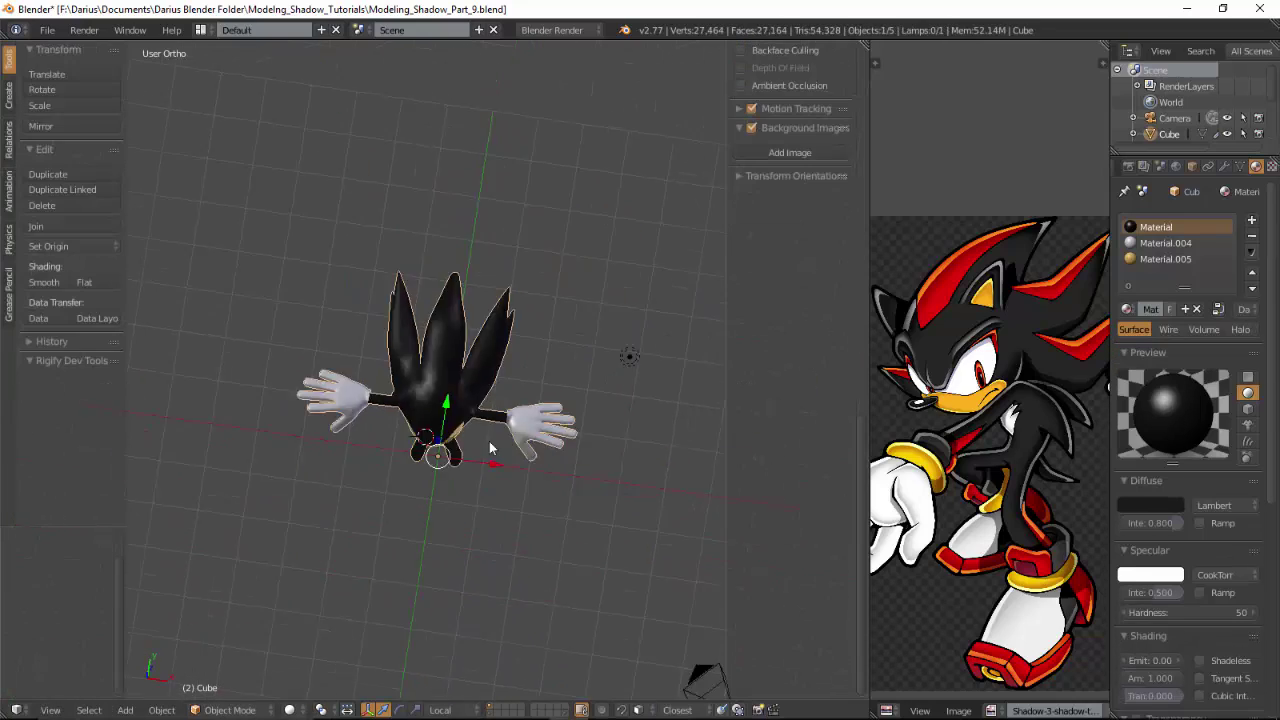
Step: Examine the muzzle's shape from the front and right side, in both Object Mode and Edit Mode
middle_drag(489, 441, 613, 374)
key(KP_1)
scroll(479, 404, up, 4)
scroll(480, 410, up, 4)
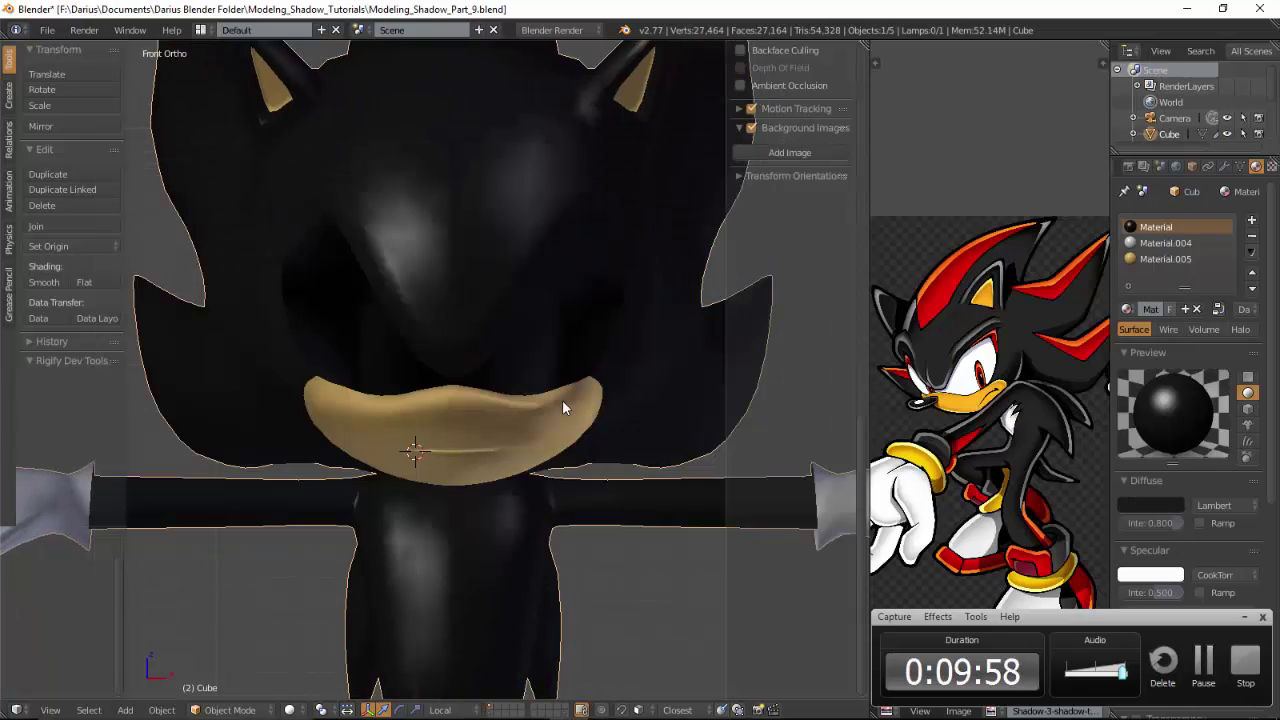
key(KP_3)
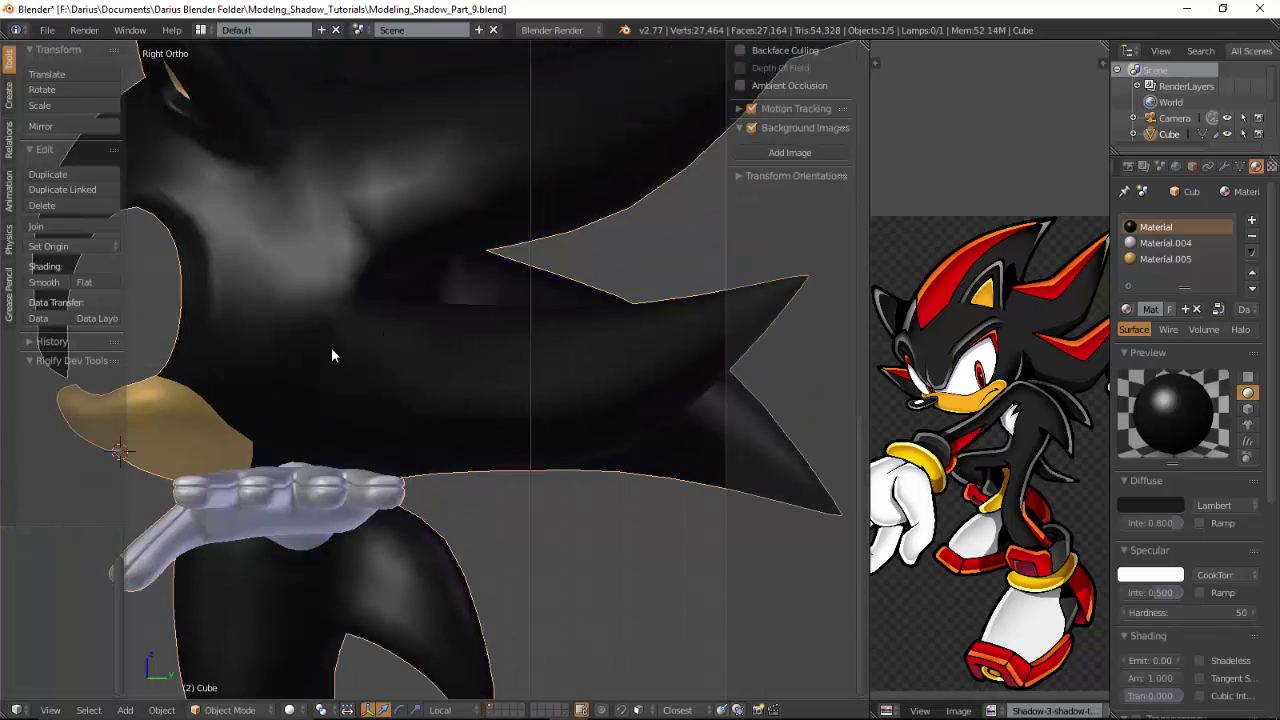
scroll(430, 440, up, 4)
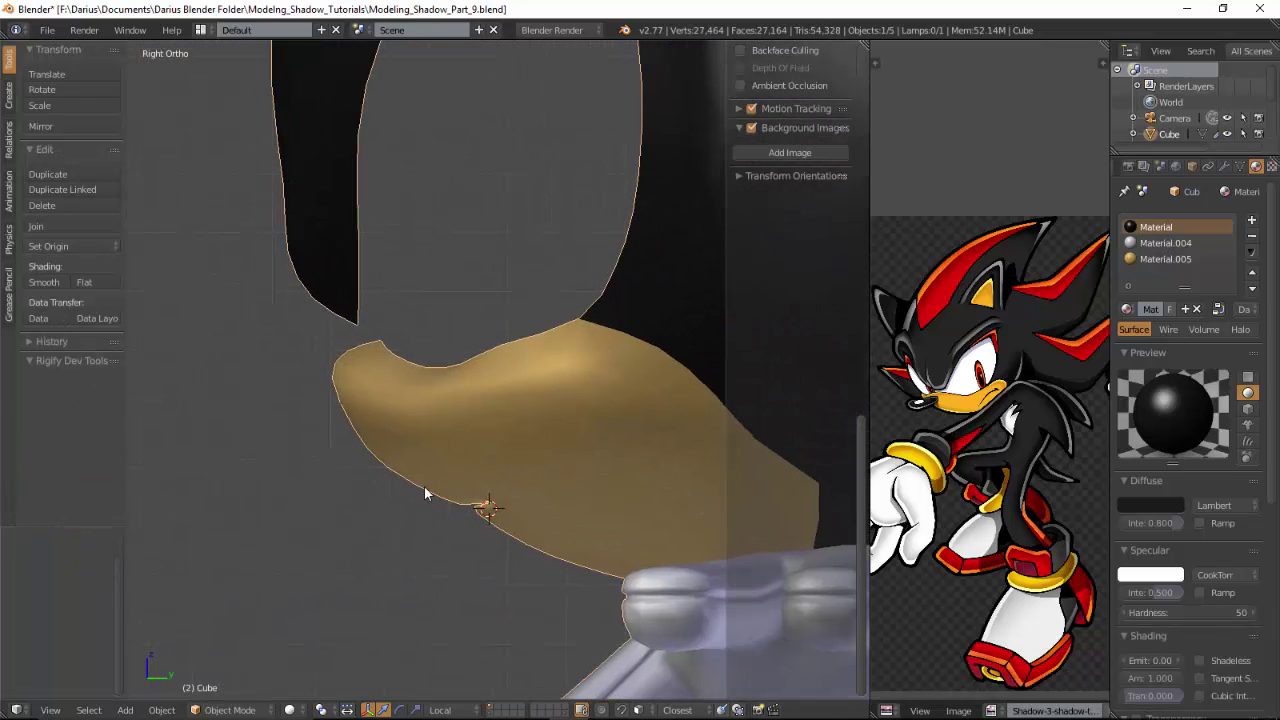
key(Tab)
middle_drag(432, 491, 469, 434)
key(KP_3)
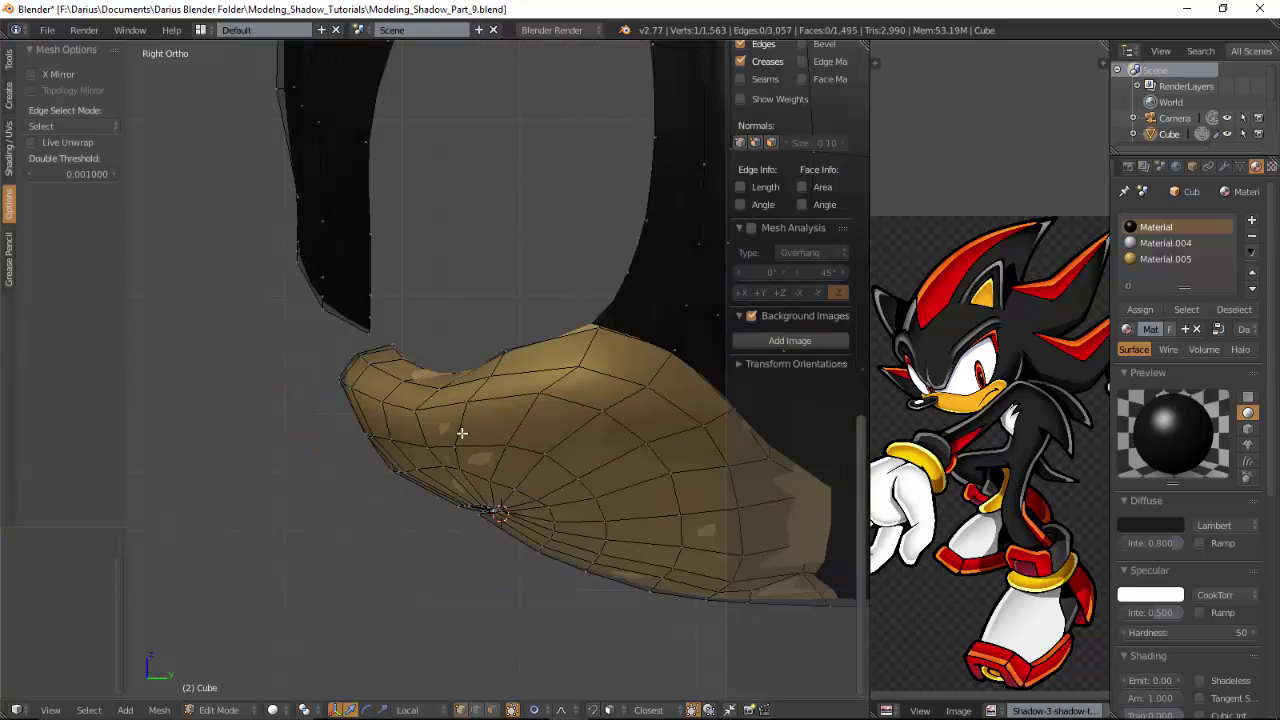
Step: Duplicate the upper front face of the muzzle beside the centre line in place and extrude it 0.339 along its normal for the nose
middle_drag(359, 389, 493, 413)
right_click(444, 416)
key(ctrl+Tab)
click(443, 422)
right_click(456, 402)
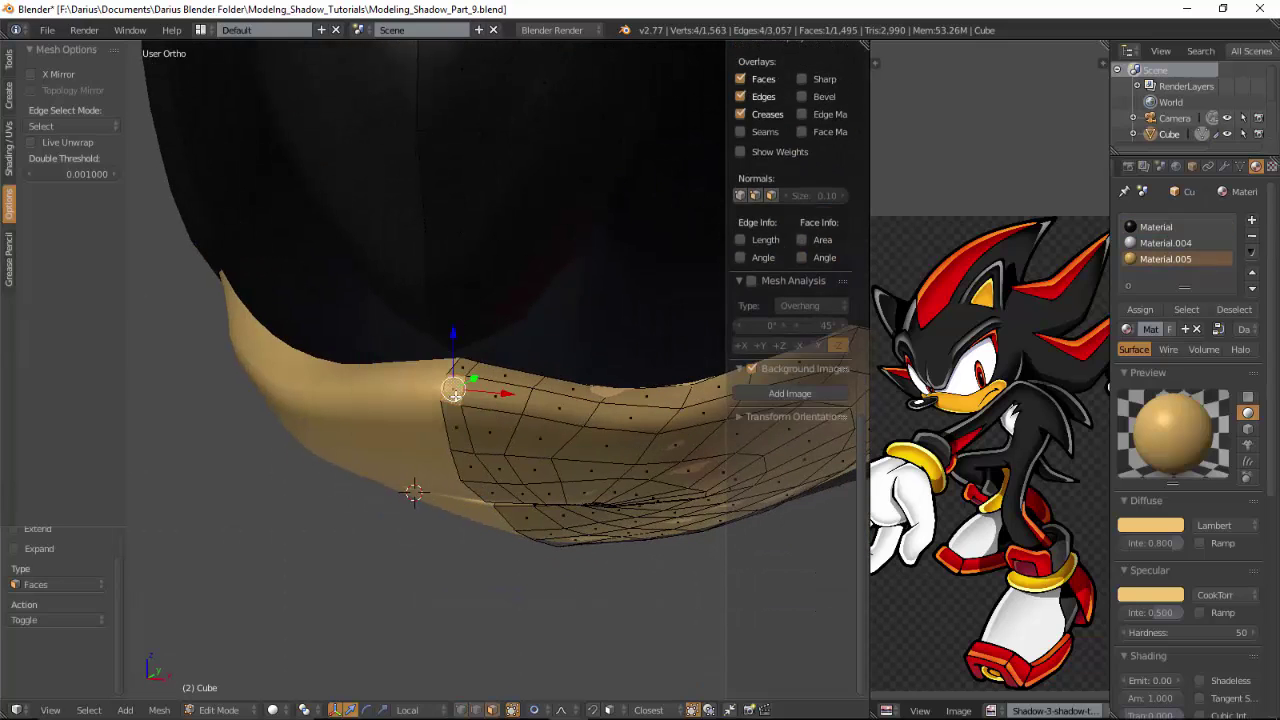
key(KP_3)
key(shift+d)
click(416, 393)
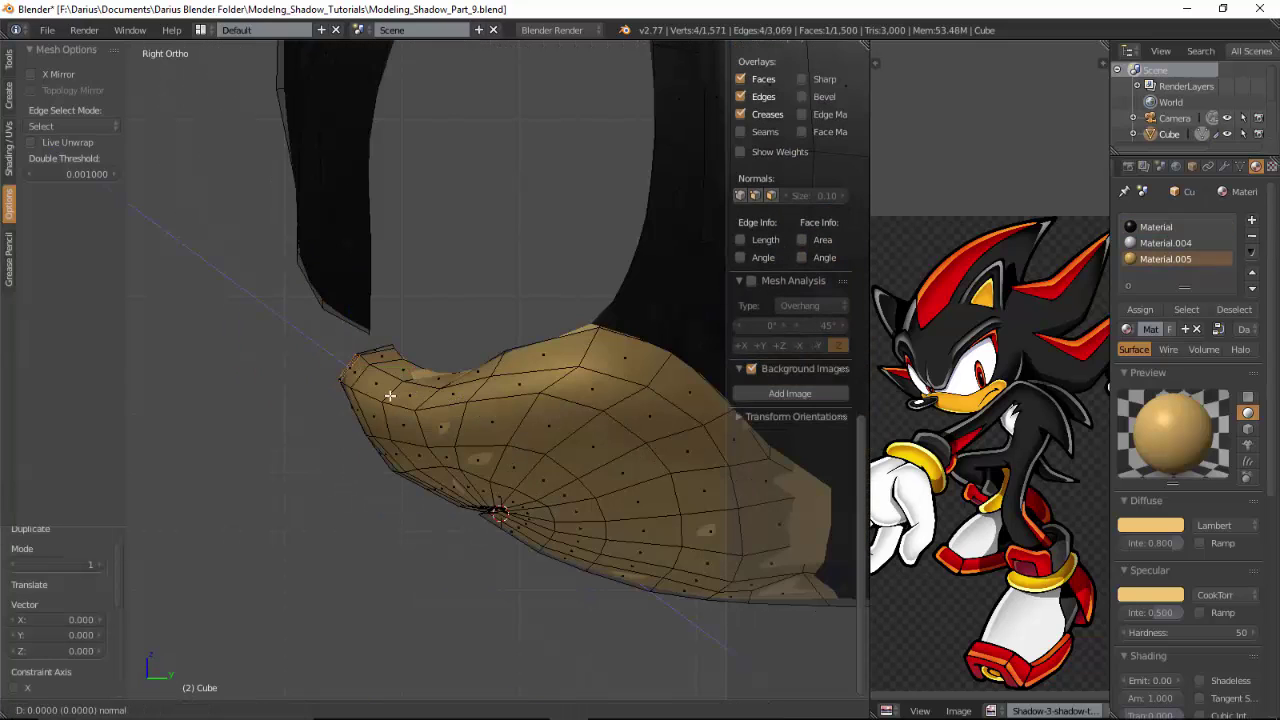
click(204, 330)
Step: Lower the nose's front end by about 0.178 in side view and scale the end face up
key(g)
scroll(280, 382, up, 19)
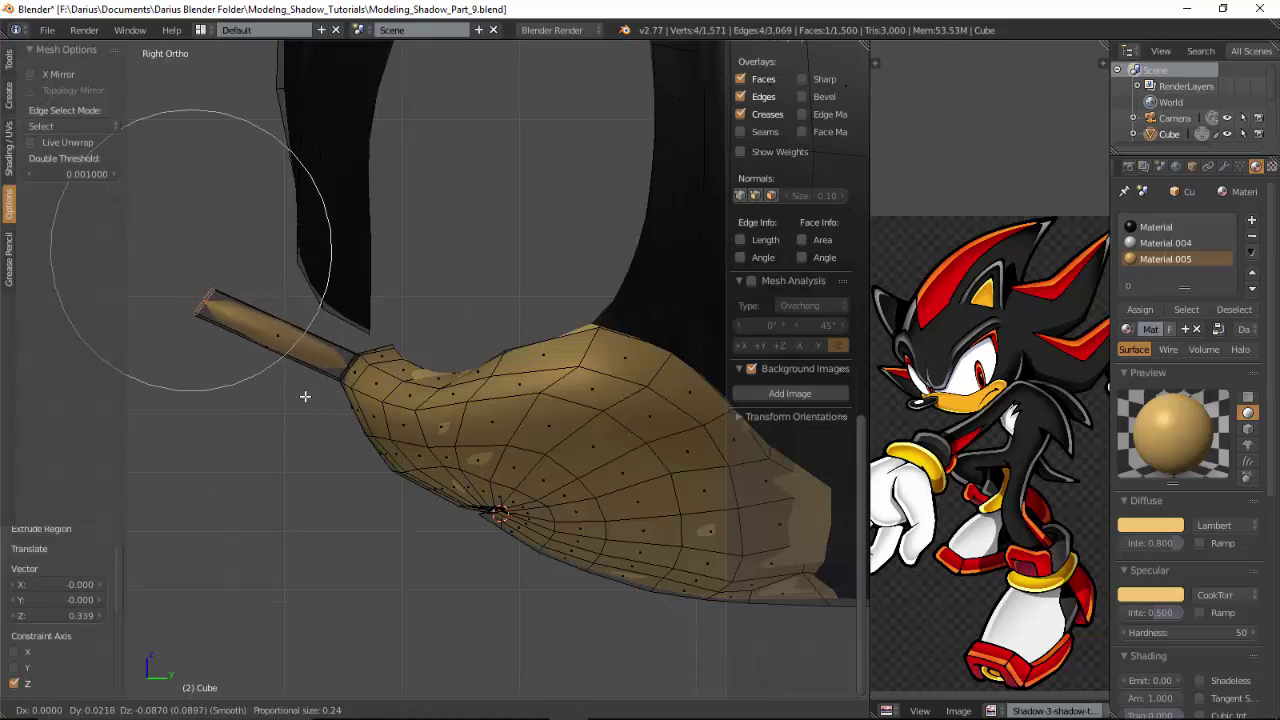
click(302, 445)
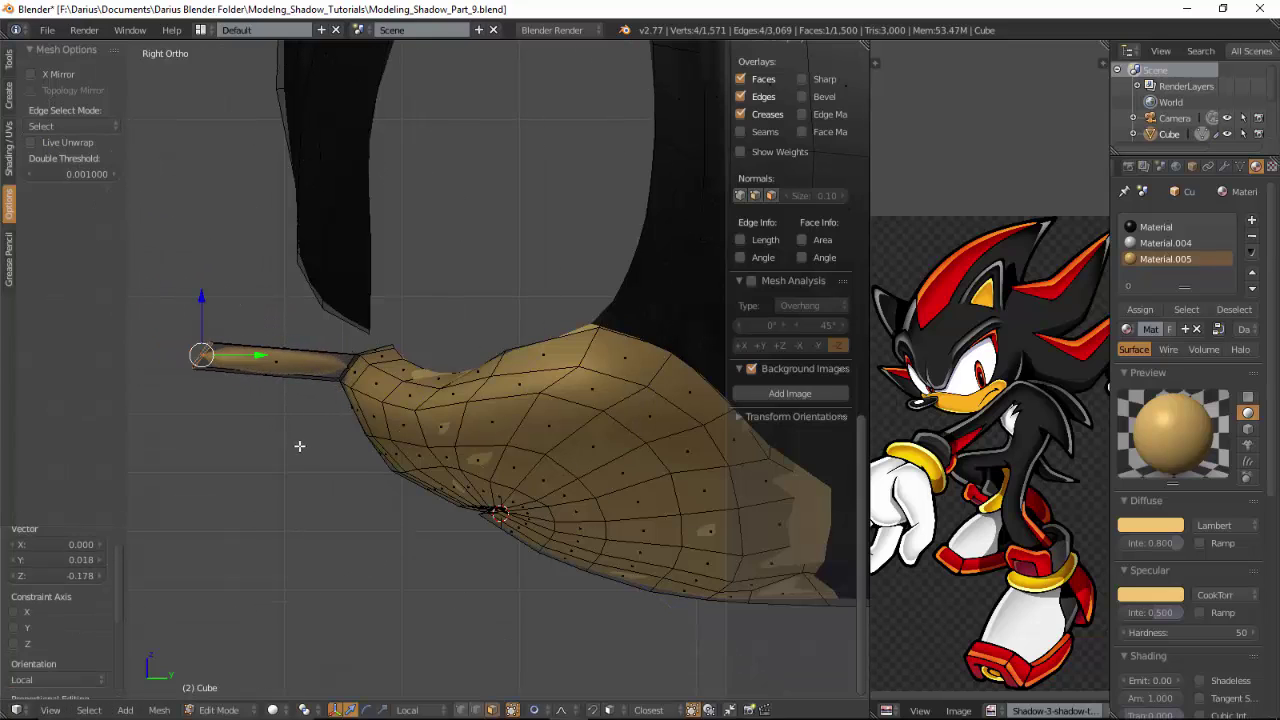
key(s)
click(339, 493)
Step: Add one loop cut around the middle of the nose, then scale and reposition the new loop
double_click(303, 376)
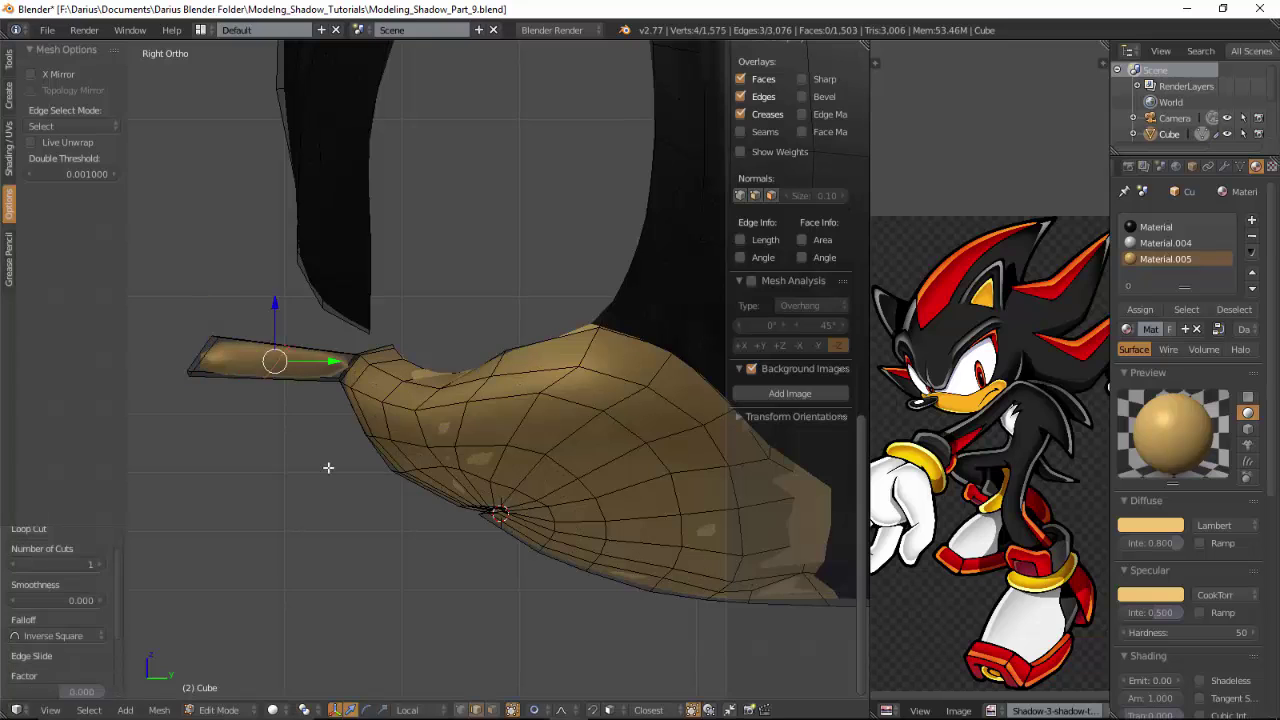
key(s)
click(339, 435)
key(g)
click(340, 435)
key(a)
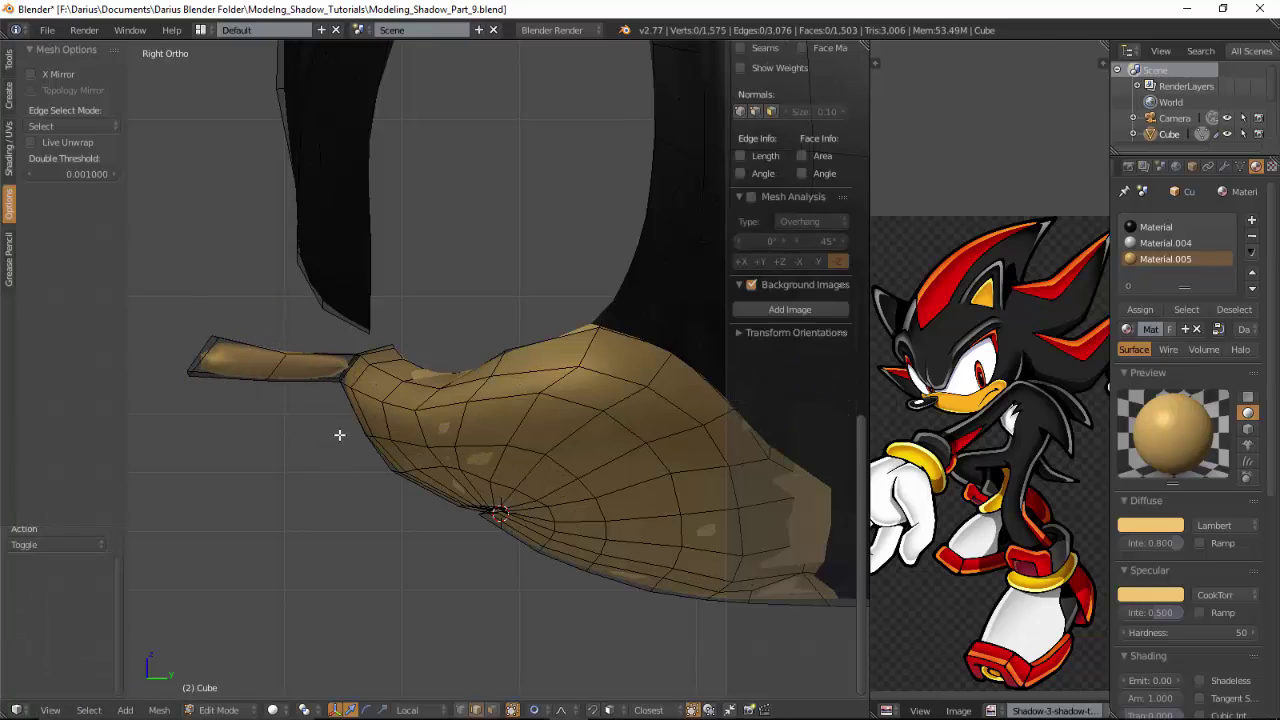
Step: Narrow the nose from above by moving its end face 0.084 toward the centre along X and pulling the middle edge inward
key(Tab)
middle_drag(340, 435, 516, 612)
key(Tab)
key(ctrl+Tab)
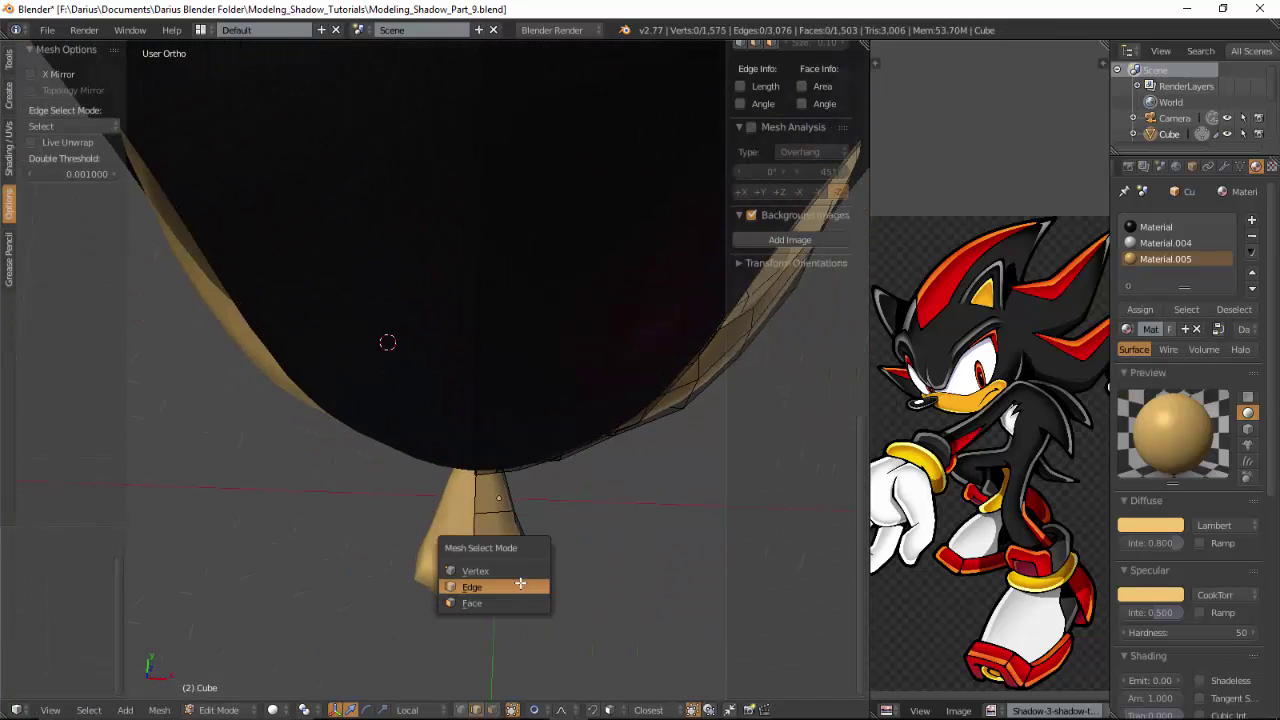
click(521, 602)
right_click(525, 586)
drag(561, 598, 520, 600)
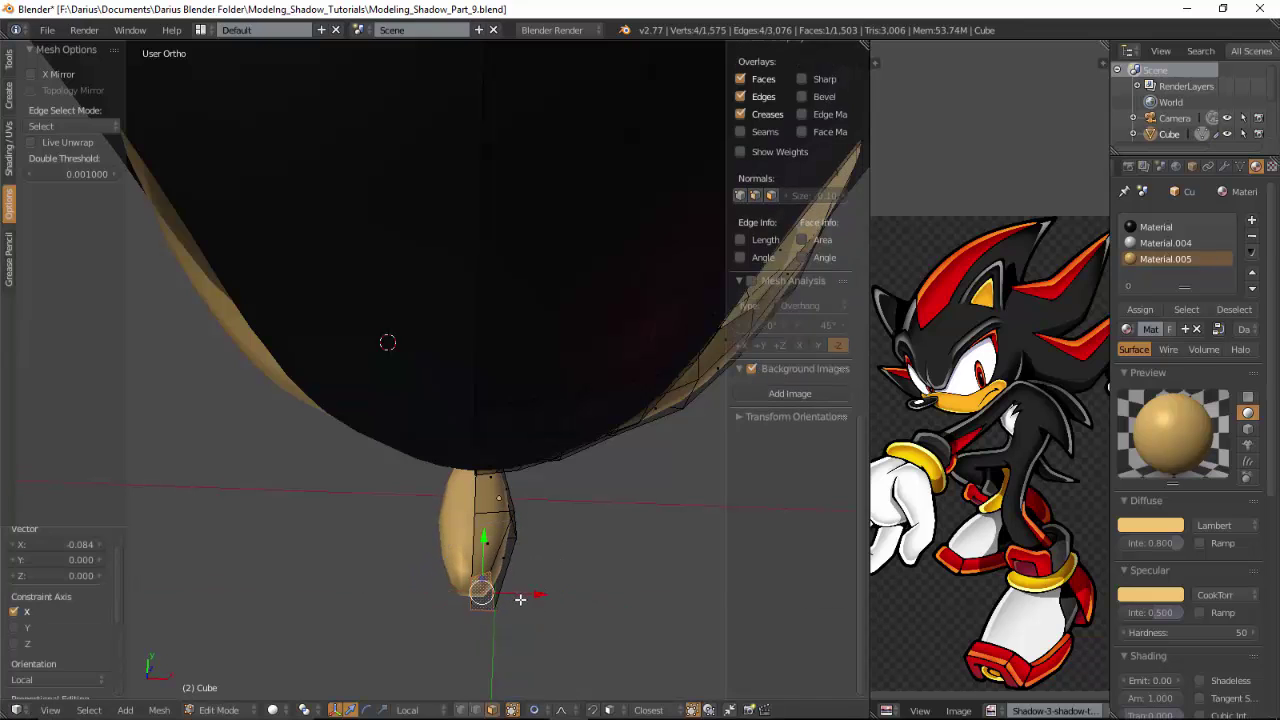
key(ctrl+Tab)
click(522, 580)
right_click(518, 533)
drag(562, 529, 540, 539)
middle_drag(543, 539, 304, 399)
Step: Add a loop cut near the nose's base, slide it toward the muzzle and check the smoothed result
key(Tab)
key(KP_3)
key(Tab)
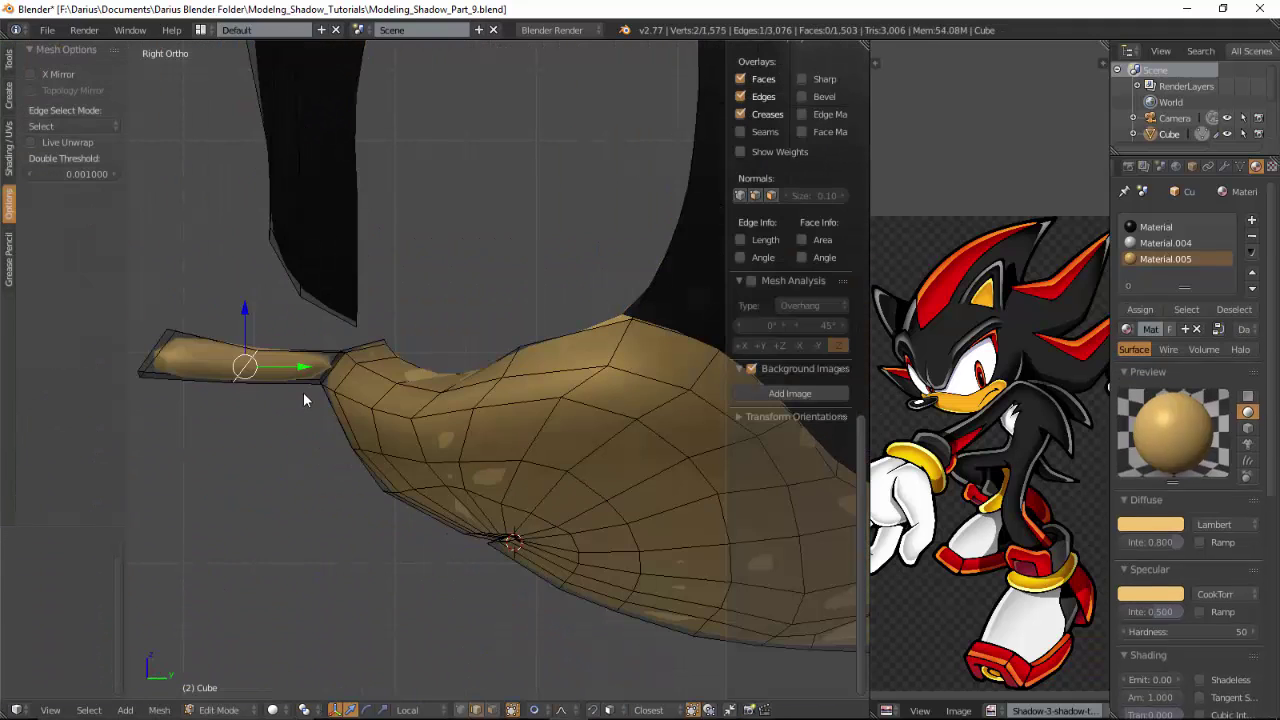
key(ctrl+r)
click(306, 362)
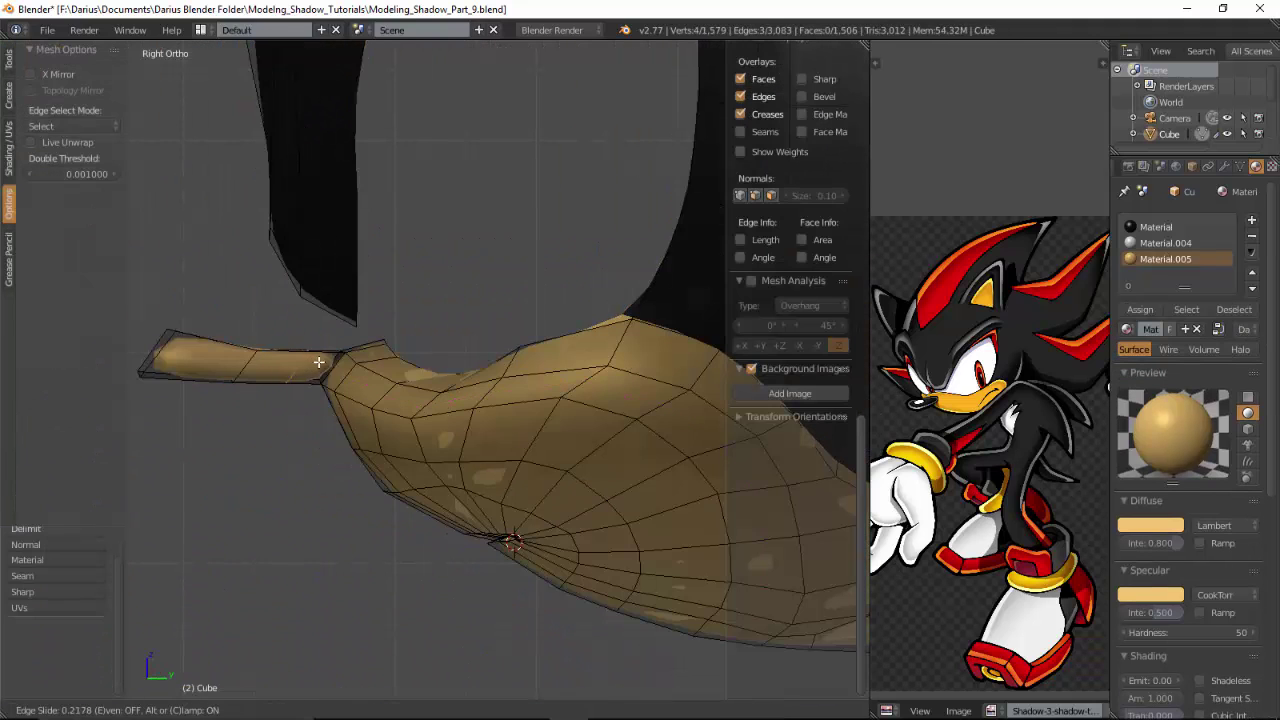
click(335, 357)
key(a)
key(Tab)
key(Tab)
key(Tab)
key(Tab)
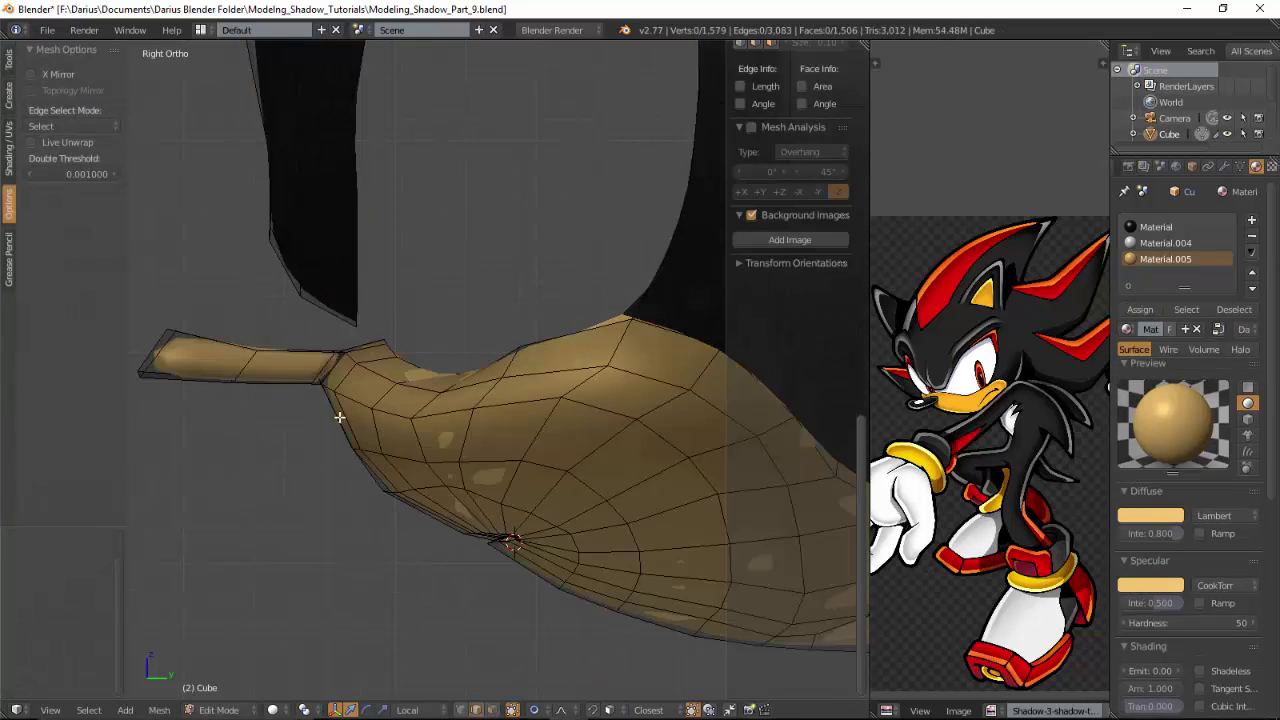
Step: Move the edge loop at the nose's base slightly closer to the muzzle in side view and check it in Object Mode
scroll(340, 417, up, 3)
alt+right_click(257, 372)
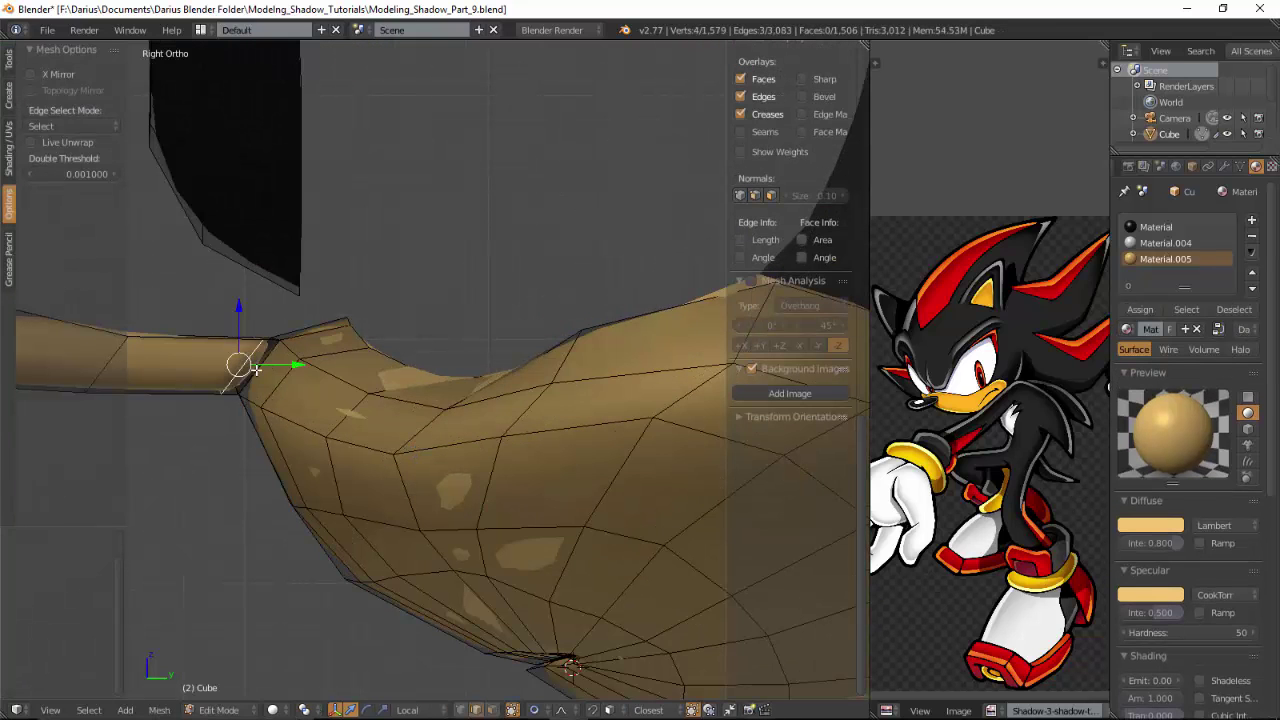
key(g)
click(271, 372)
key(Tab)
scroll(274, 378, down, 9)
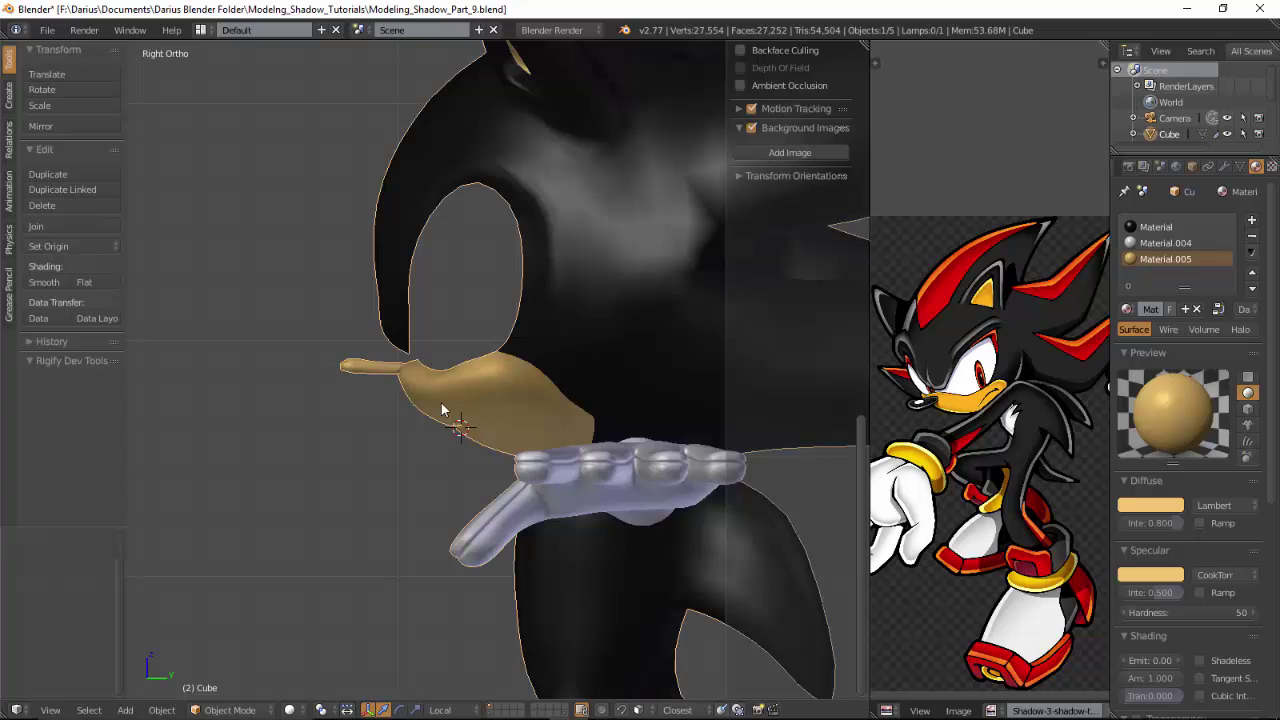
Step: Select the whole nose and assign the black material named Material to it
click(1160, 227)
key(Tab)
scroll(386, 378, up, 2)
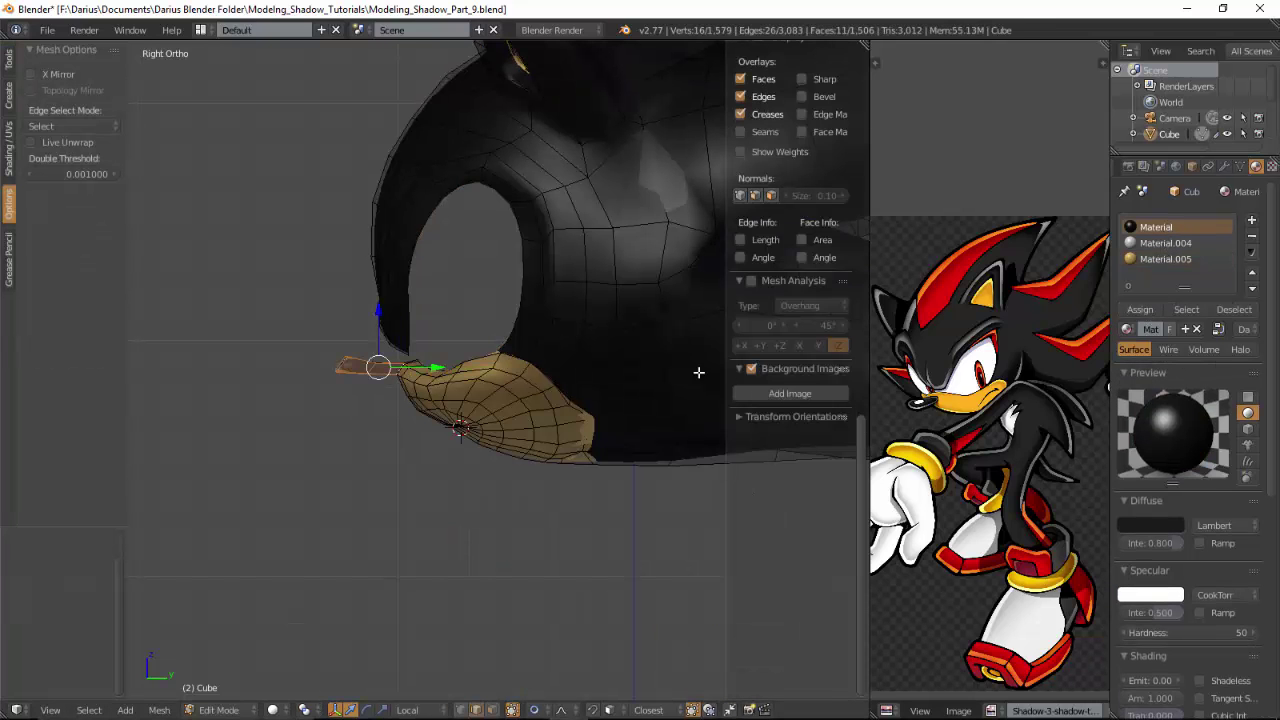
Step: Reveal the hidden body and accessory parts and view the assembled character from the front
key(Tab)
key(Tab)
key(alt+h)
key(Tab)
middle_drag(409, 431, 561, 519)
scroll(516, 461, down, 5)
key(alt+h)
key(Tab)
key(Tab)
key(a)
scroll(332, 472, up, 9)
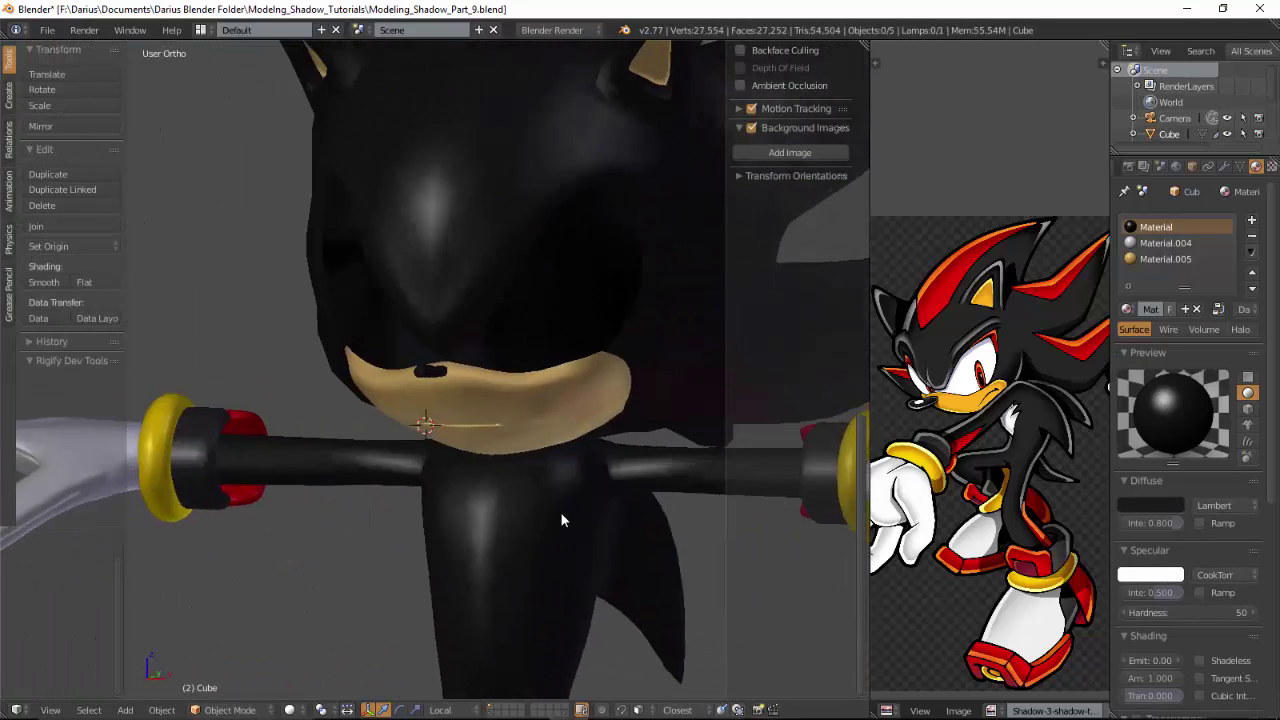
key(KP_1)
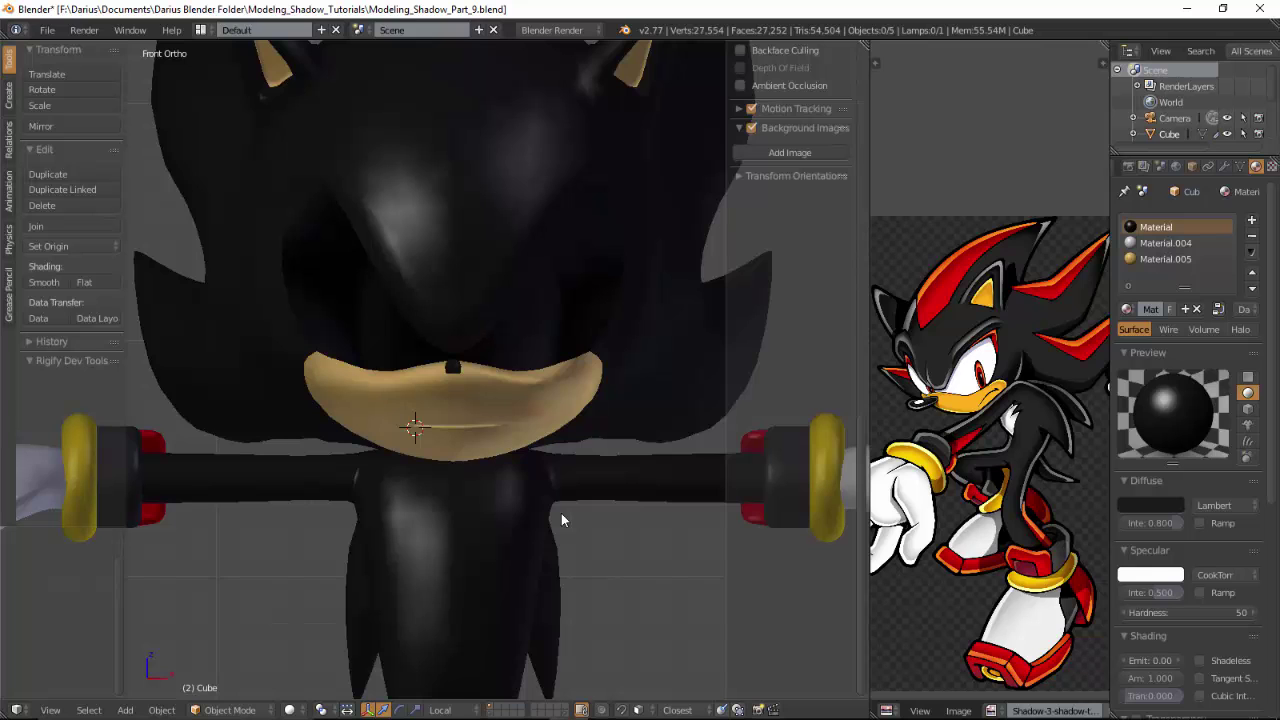
Step: Examine the nose, muzzle and eye openings from the front, side and oblique angles
middle_drag(586, 363, 444, 373)
key(KP_1)
key(Tab)
key(KP_3)
middle_drag(451, 319, 446, 392)
key(ctrl+Tab)
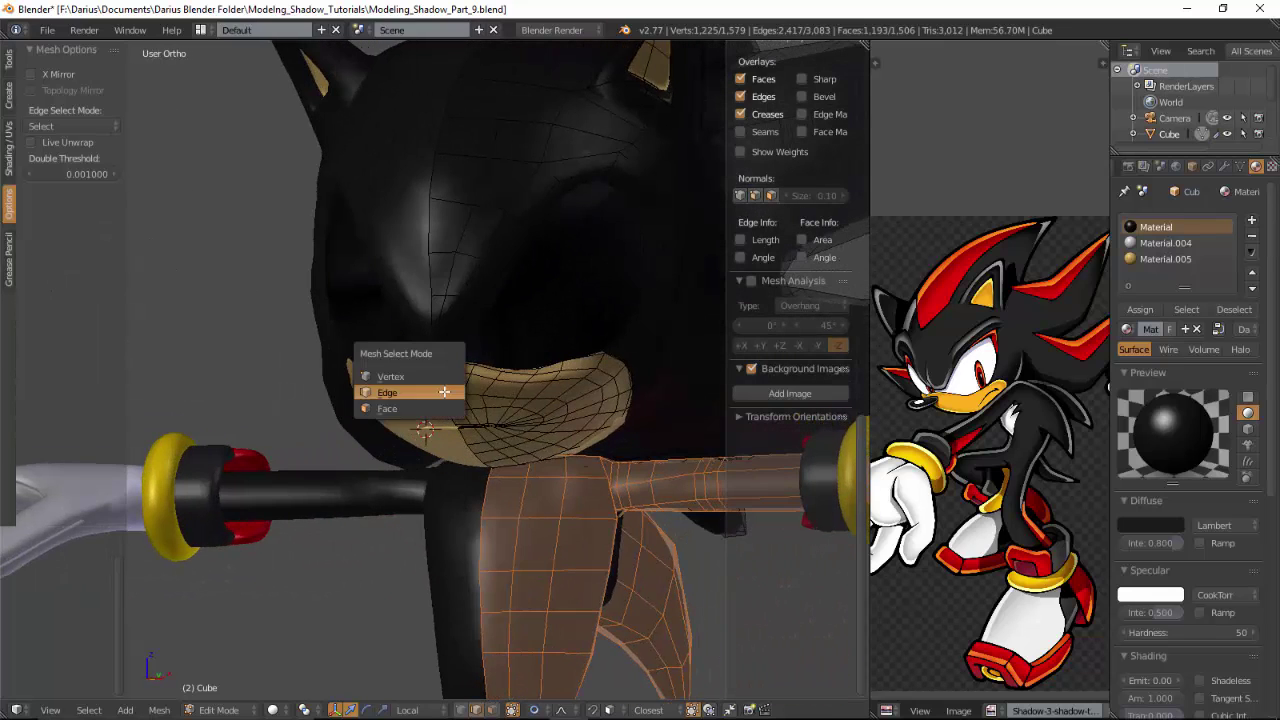
click(443, 405)
scroll(465, 409, down, 3)
middle_drag(511, 420, 676, 374)
scroll(402, 488, up, 3)
scroll(402, 488, up, 3)
scroll(672, 373, down, 2)
Step: Duplicate the row of edges along the muzzle's upper rim and extrude it 0.770 upward along Z behind the eye opening
key(ctrl+Tab)
click(607, 346)
right_click(615, 360)
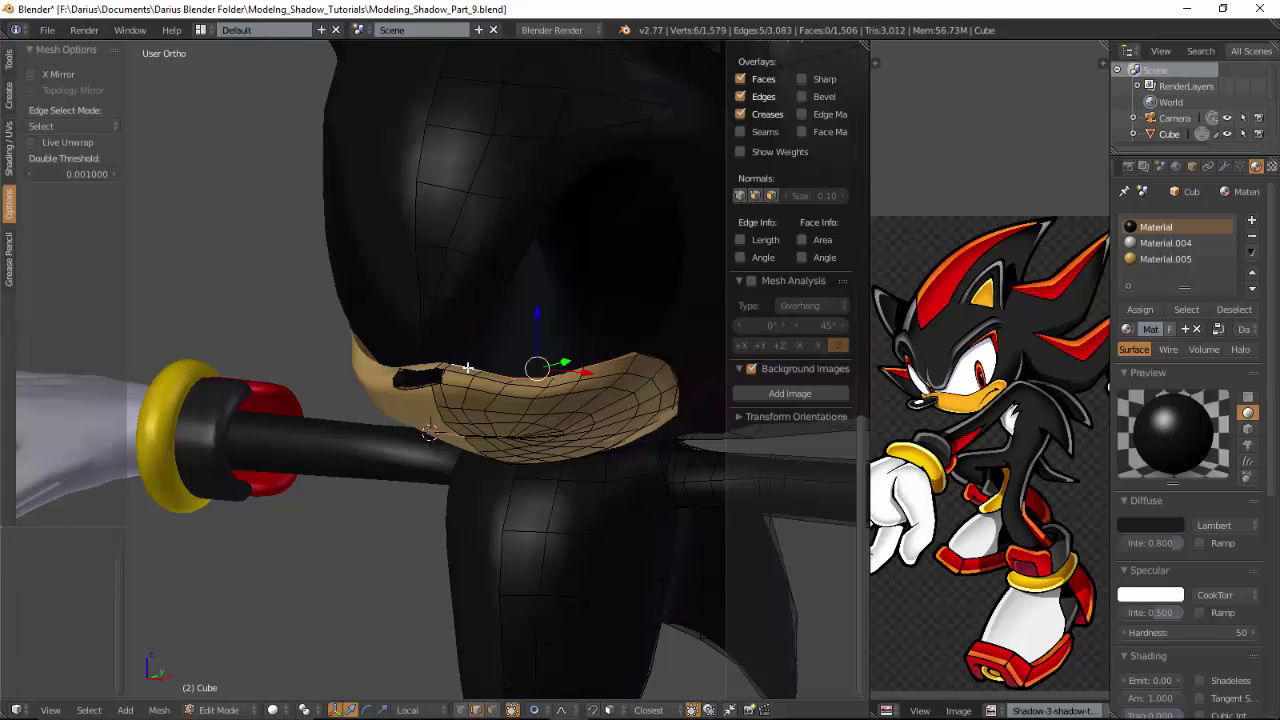
mouse_move(531, 412)
middle_down()
mouse_move(465, 411)
mouse_move(606, 411)
mouse_move(524, 420)
middle_up()
key(KP_3)
right_click(463, 412)
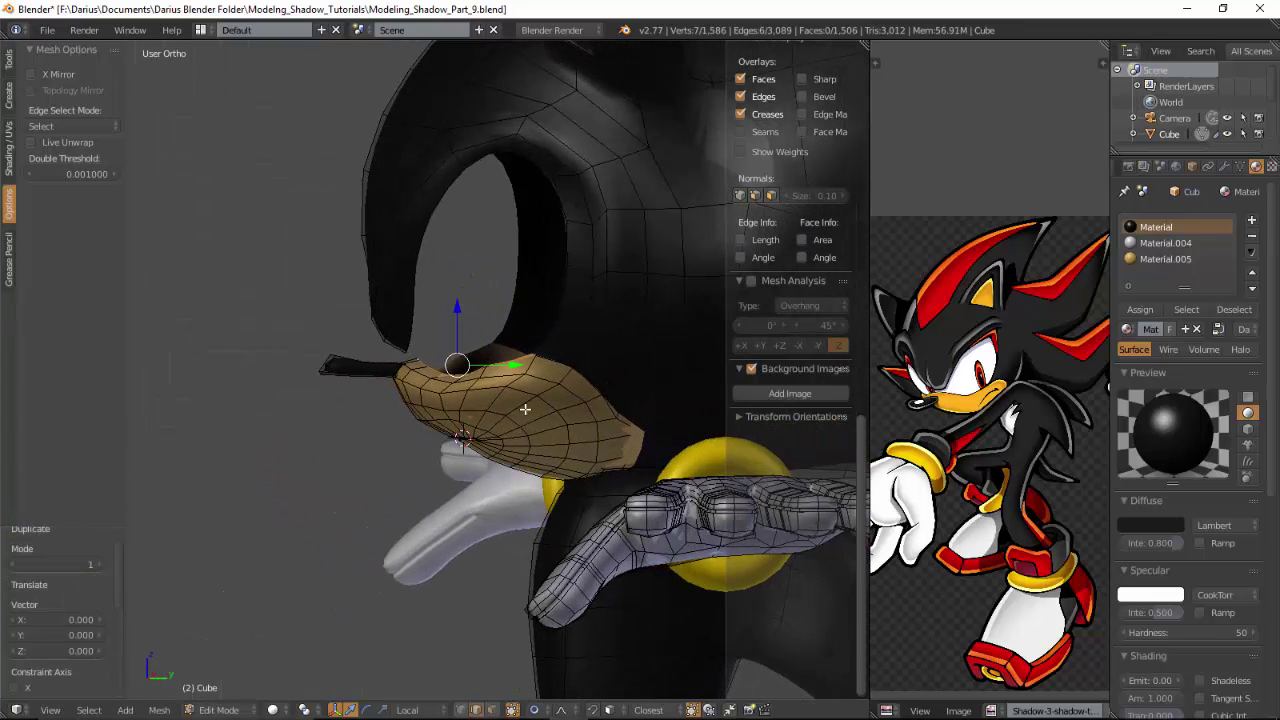
key(KP_3)
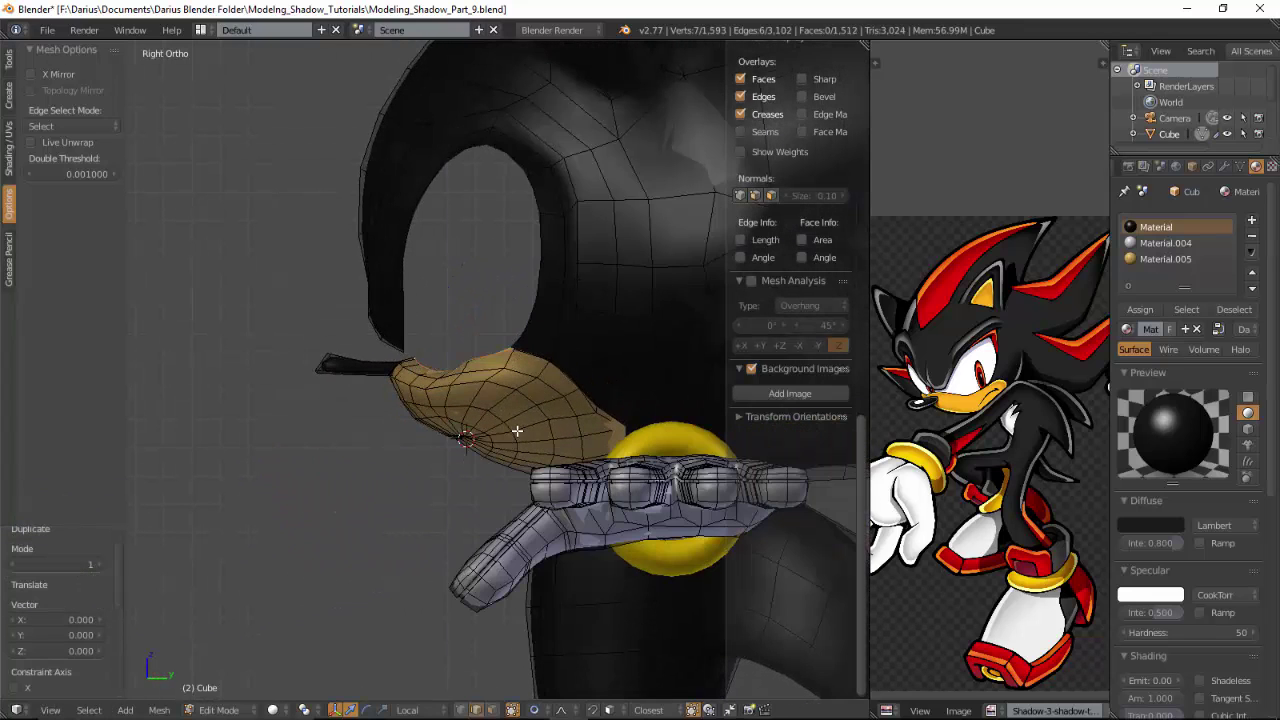
click(544, 211)
Step: Divide the extruded eye strip with 5 evenly spaced horizontal loop cuts in front view
middle_drag(418, 392, 528, 371)
key(KP_1)
scroll(729, 302, up, 5)
scroll(508, 369, up, 3)
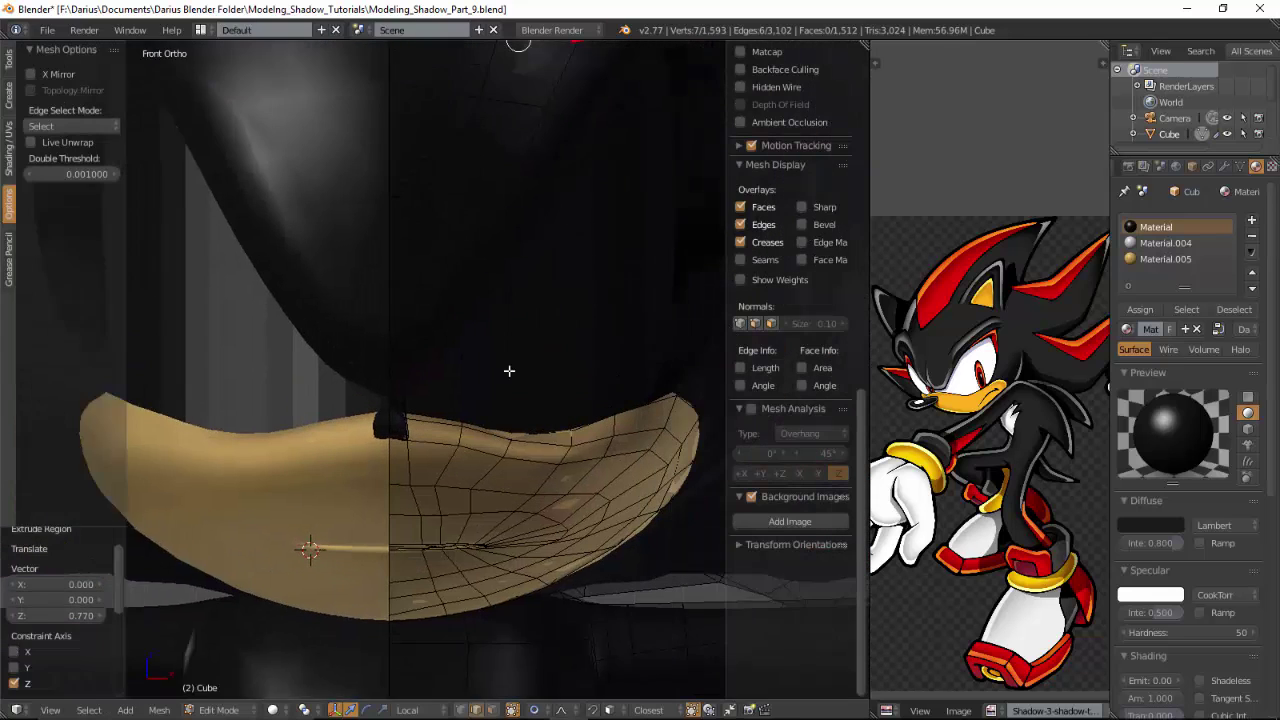
key(ctrl+Tab)
click(580, 276)
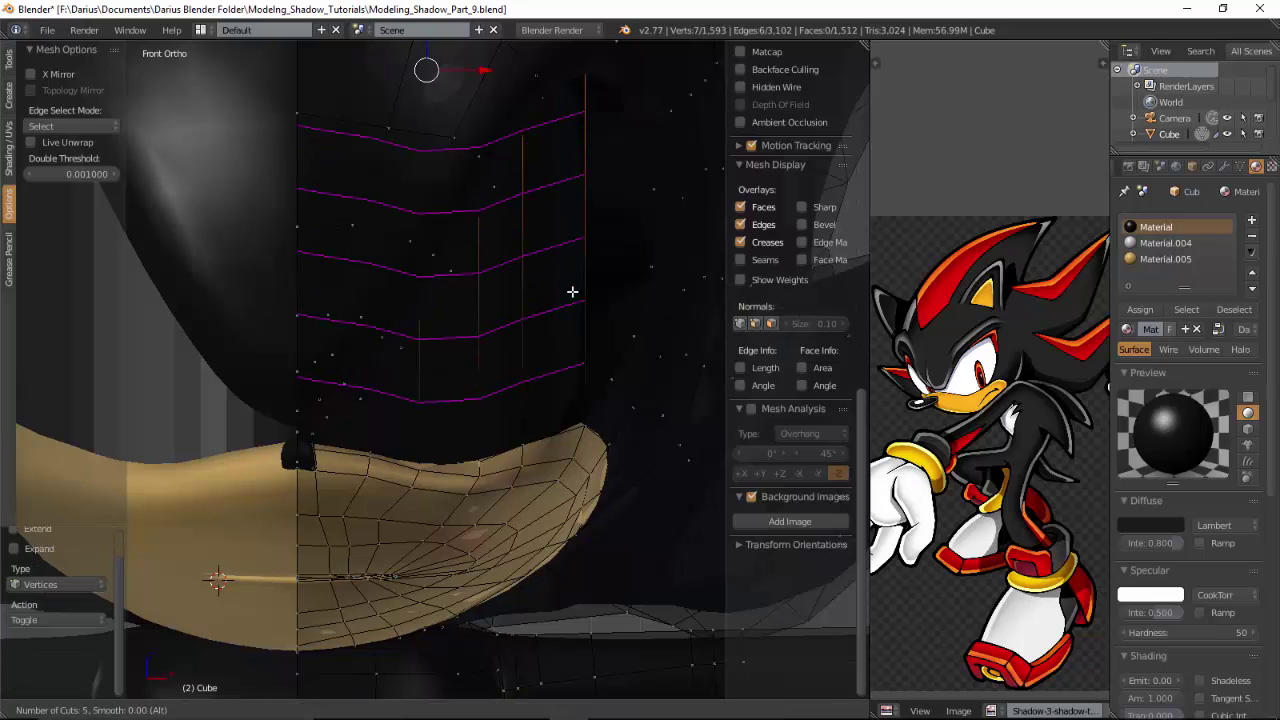
click(572, 292)
right_click(572, 293)
Step: Move the two lowest outer-edge vertices of the eye strip outward in front view with smooth proportional falloff
right_click(590, 369)
key(g)
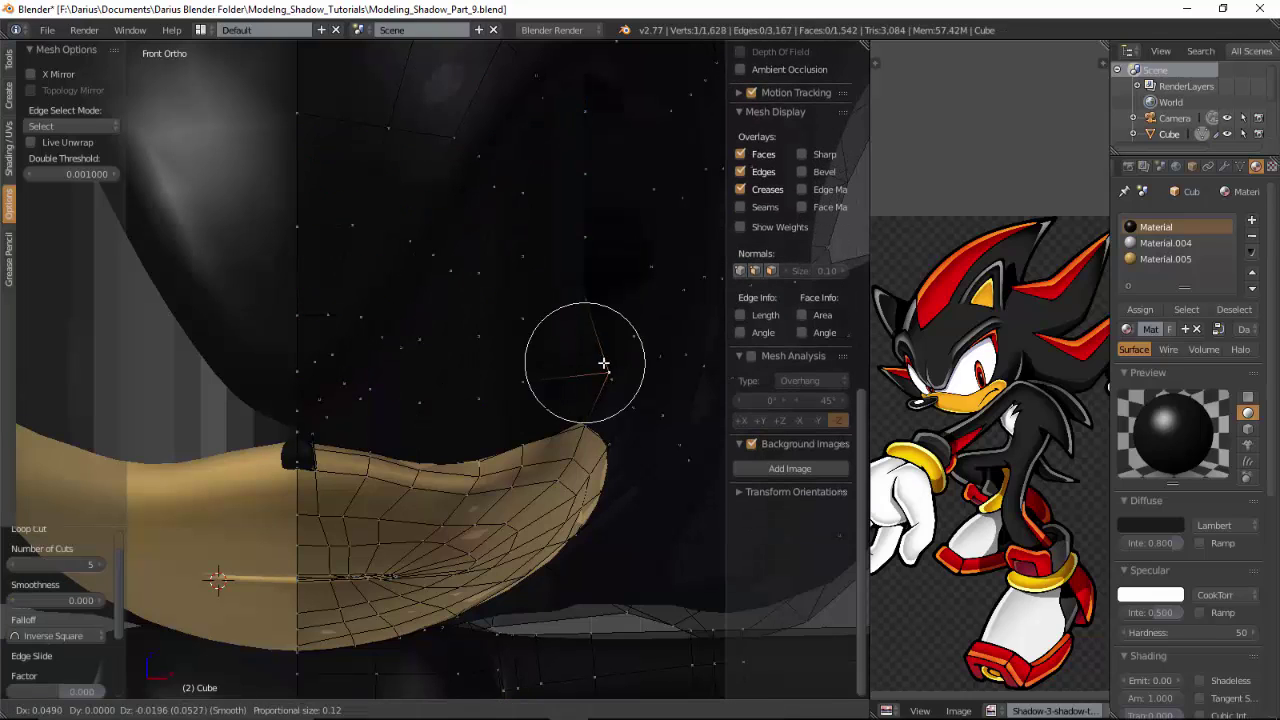
click(605, 363)
right_click(603, 302)
key(g)
click(637, 329)
Step: Pull the three upper outer-edge vertices of the eye strip outward in front view to follow the eye opening's curve
right_click(590, 242)
key(g)
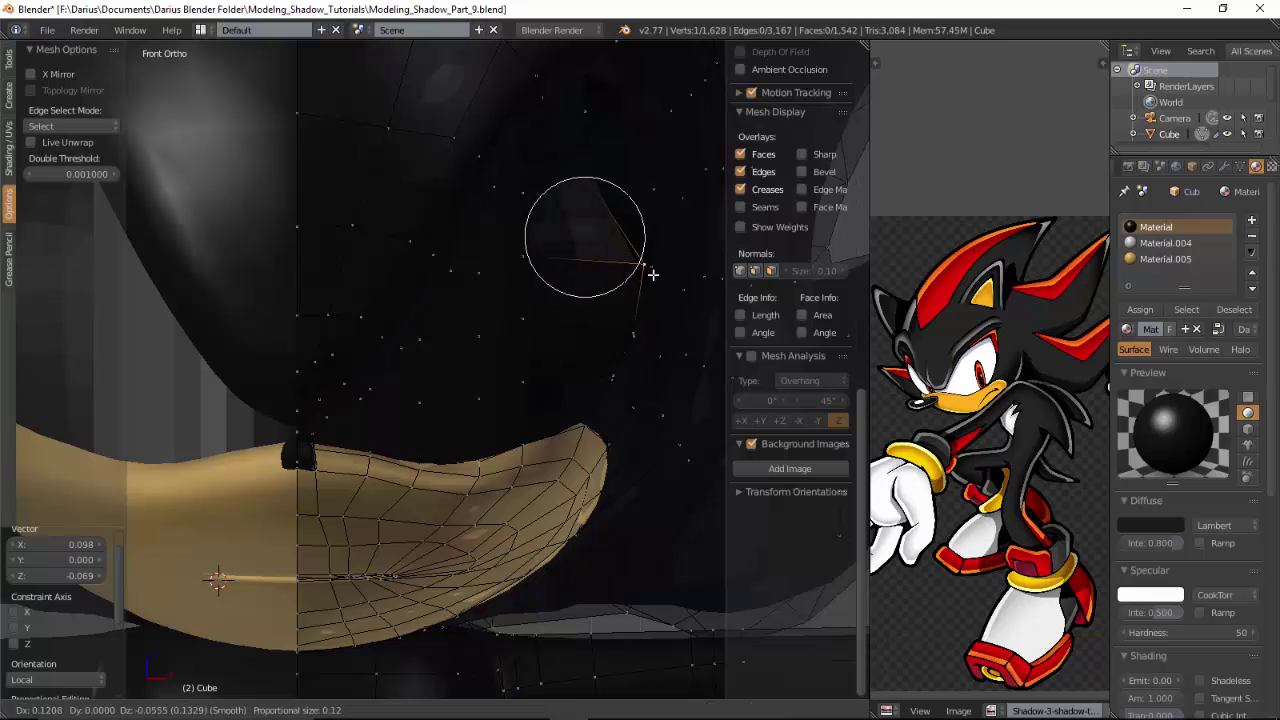
click(652, 273)
right_click(584, 175)
key(g)
click(655, 189)
right_click(587, 112)
key(g)
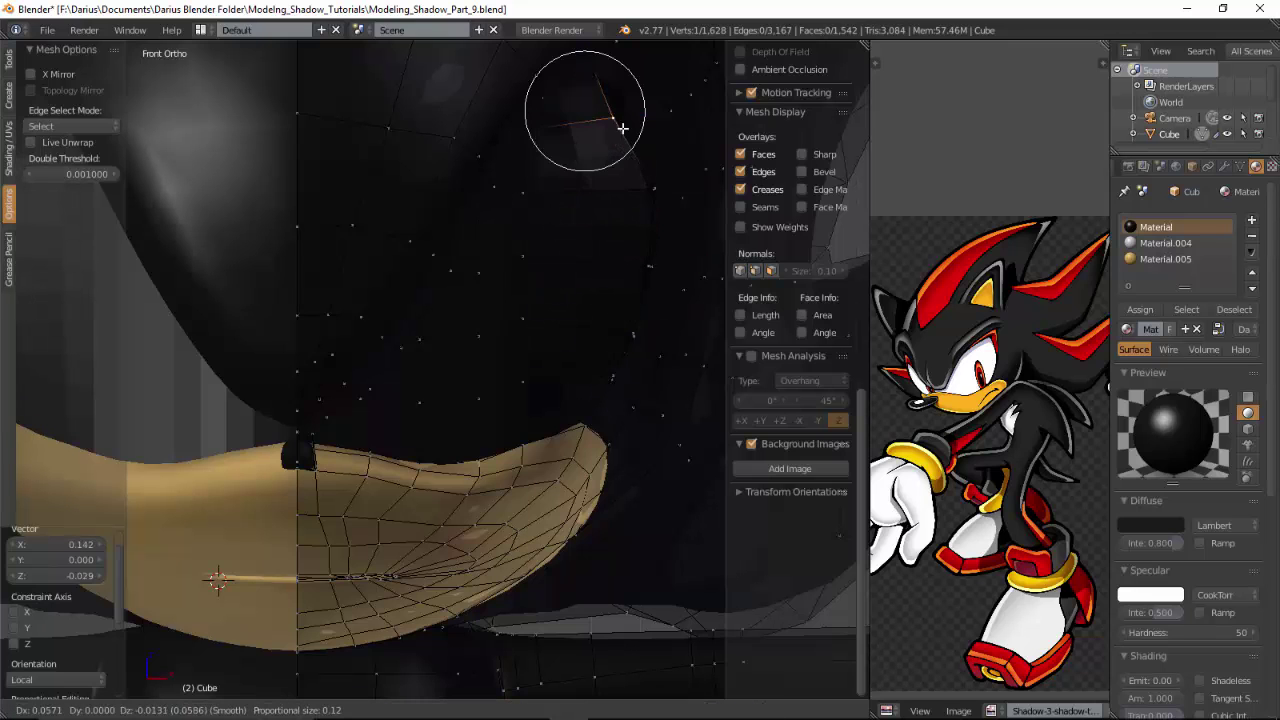
click(633, 117)
Step: Move the eye strip's outer-edge vertices backward in side view until they meet the rear rim of the eye opening
scroll(570, 210, down, 4)
middle_drag(520, 325, 489, 329)
key(KP_3)
scroll(560, 285, up, 4)
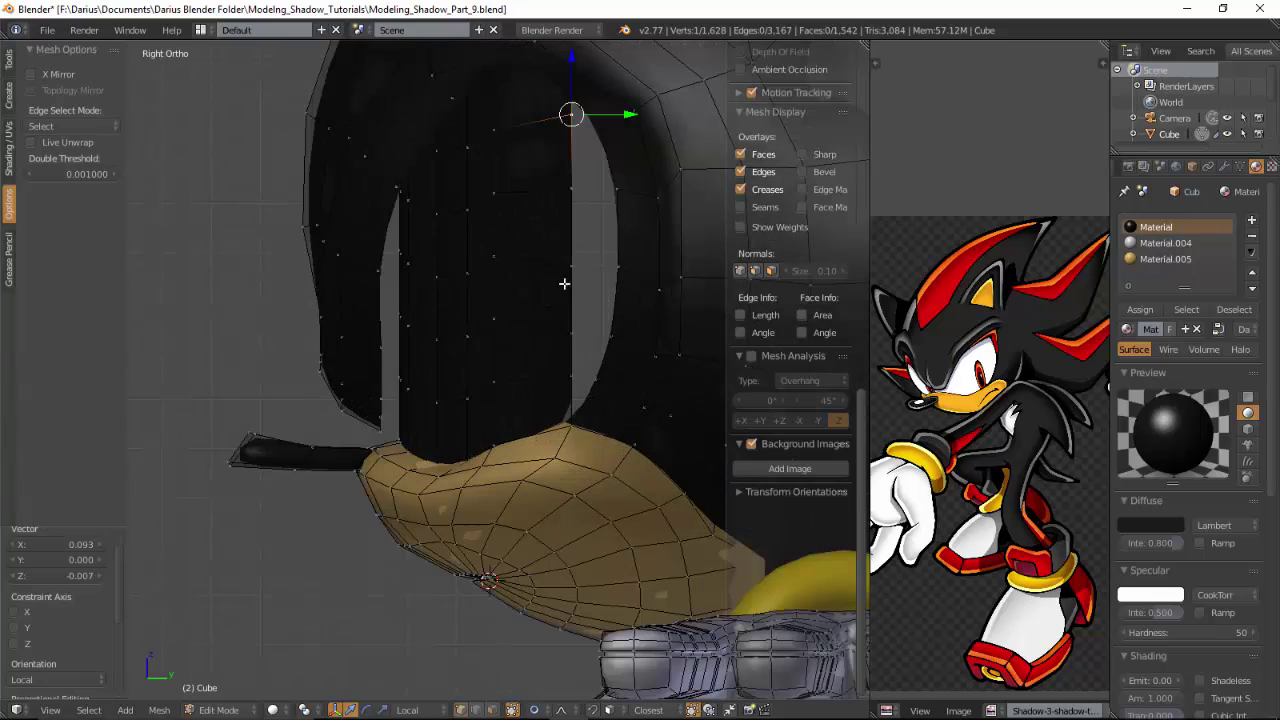
key(g)
click(602, 211)
key(g)
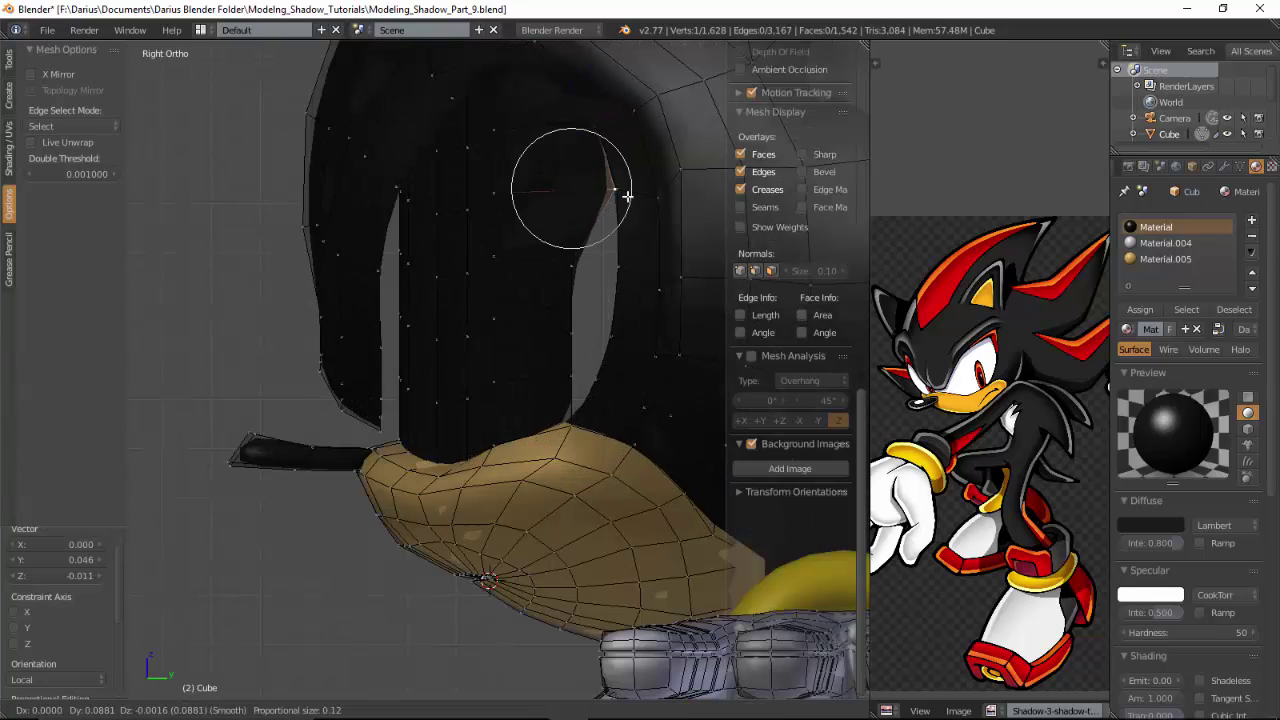
key(g)
right_click(577, 330)
key(g)
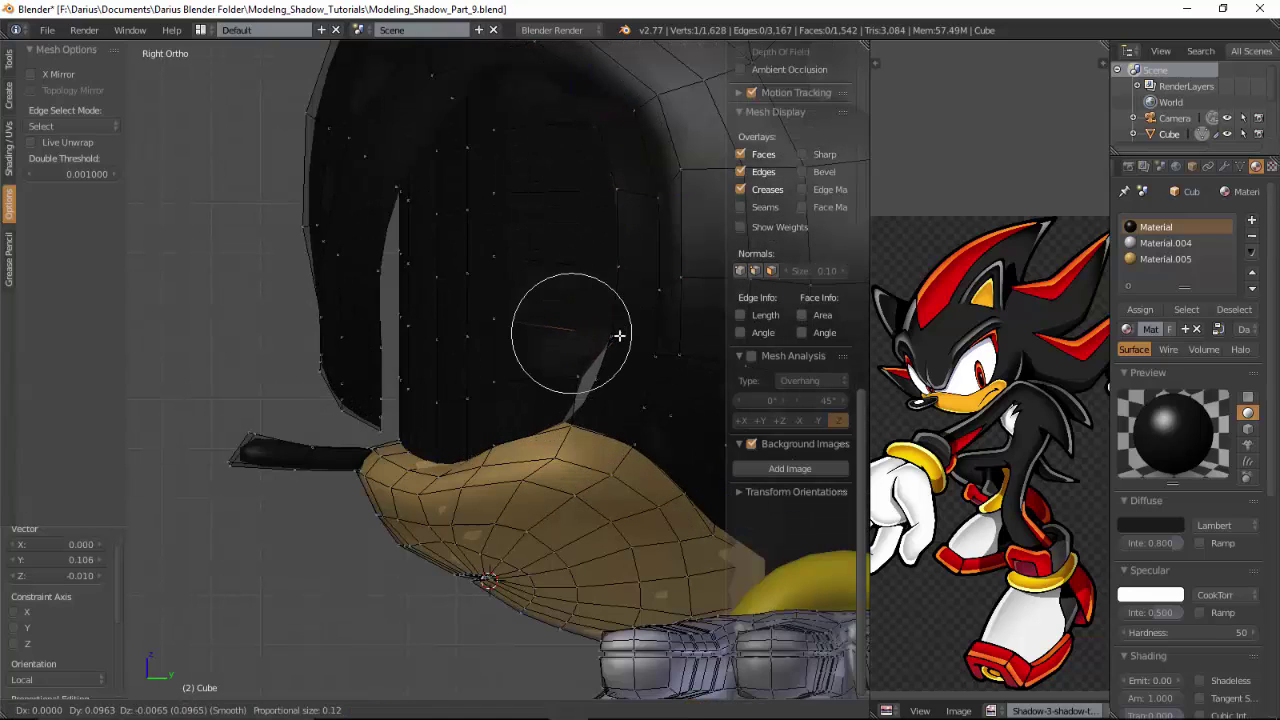
key(g)
click(603, 386)
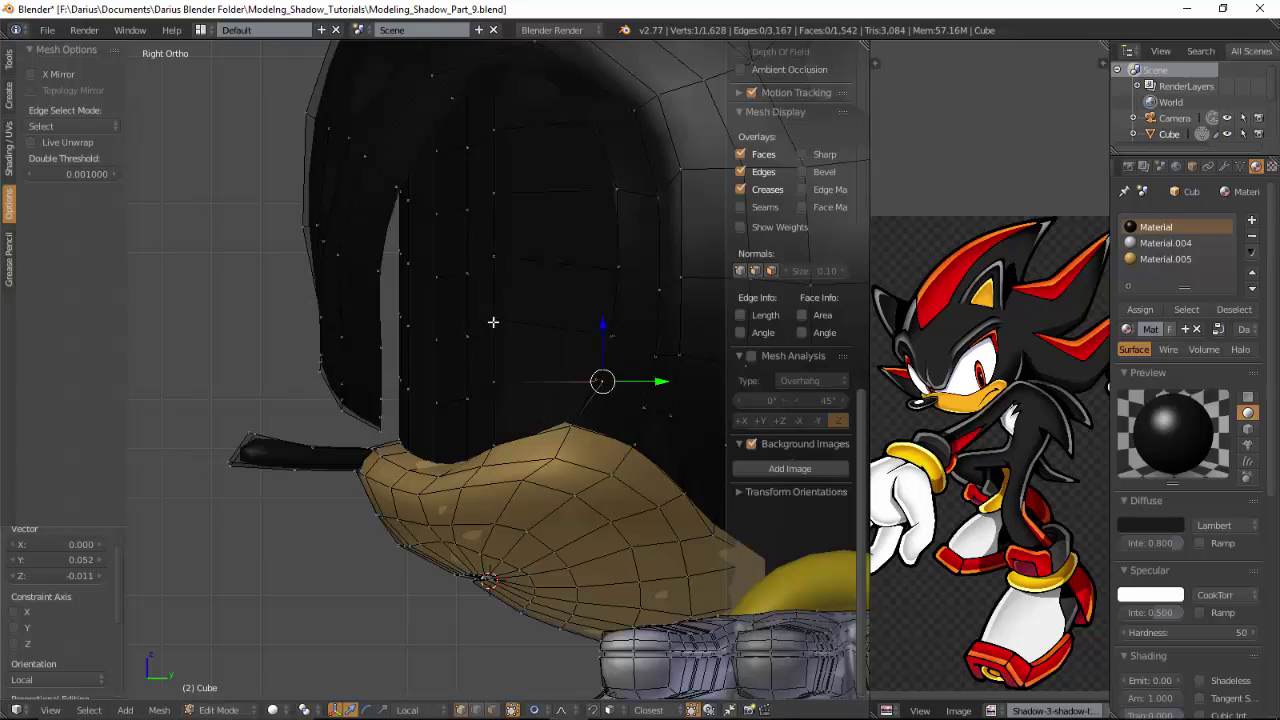
Step: Select the middle rows of inner eye-surface vertices in side view and move them about -0.055 in Y and -0.020 in Z
alt+right_click(482, 330)
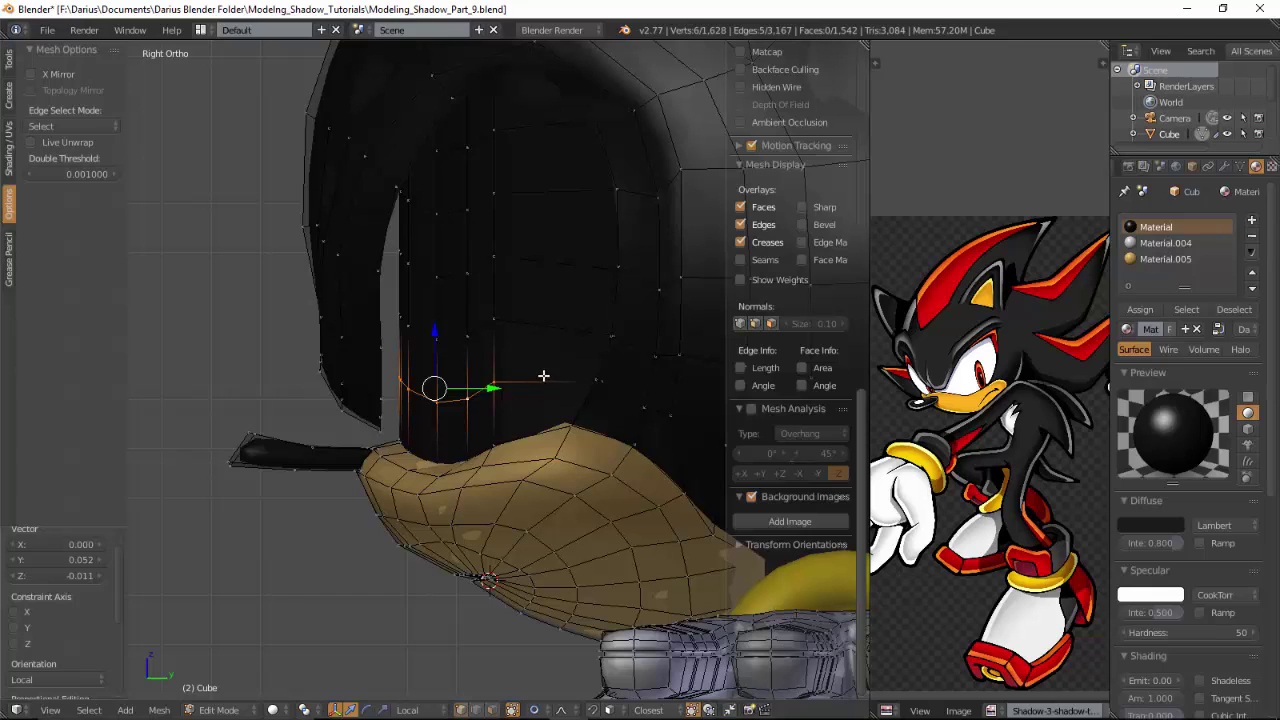
key(g)
right_click(524, 386)
key(b)
drag(506, 237, 386, 350)
key(g)
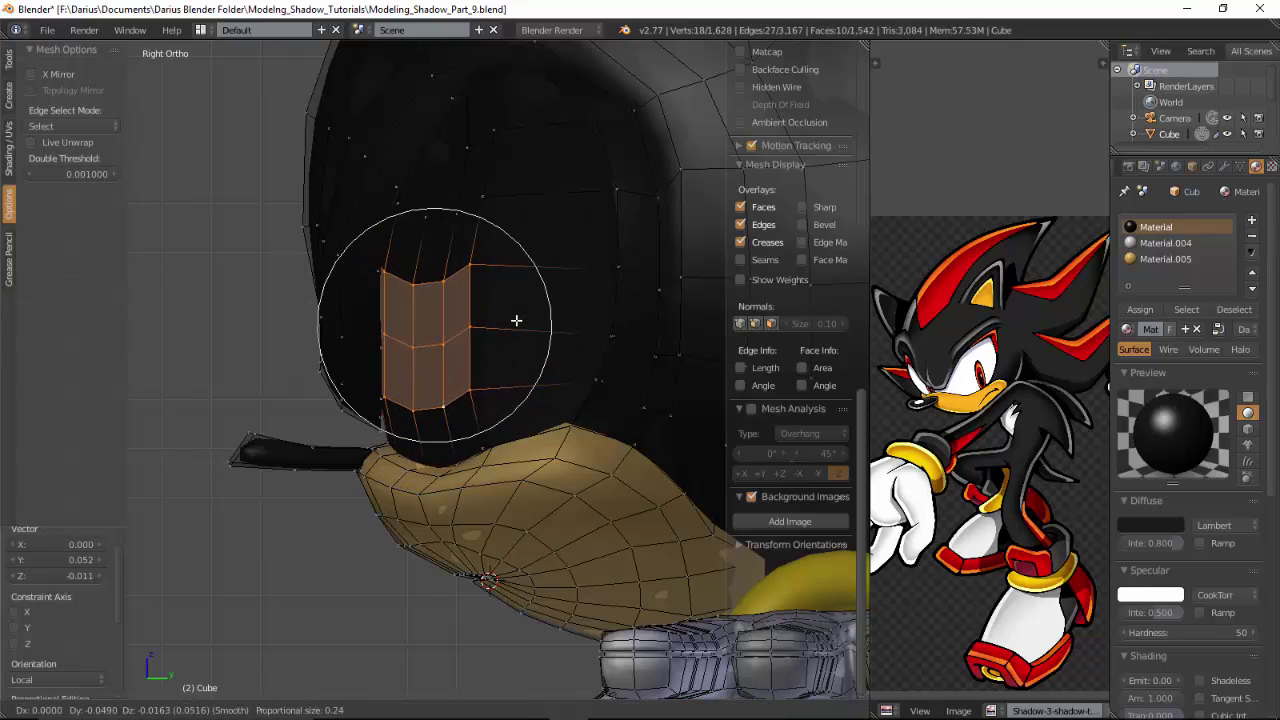
click(513, 322)
Step: Shift the upper and lower inner vertices of the eye surface forward in side view to round its profile
right_click(411, 206)
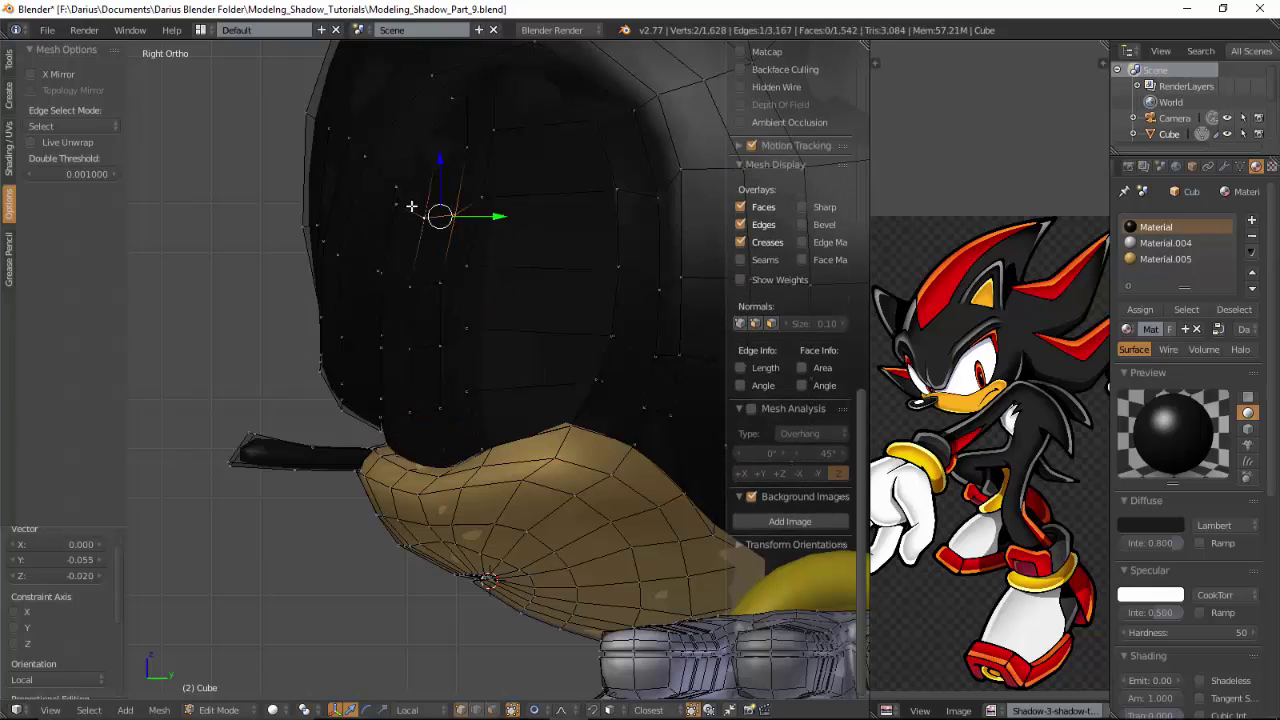
key(g)
click(527, 224)
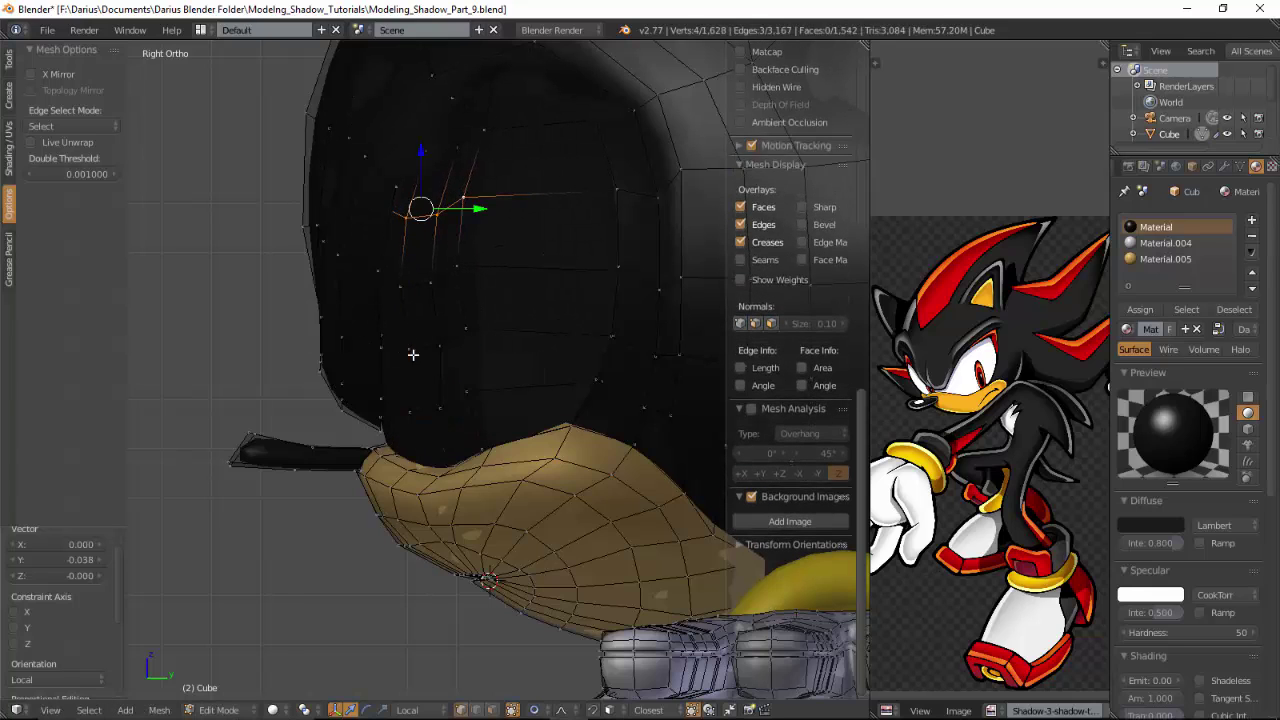
right_click(414, 350)
key(g)
click(477, 347)
right_click(451, 157)
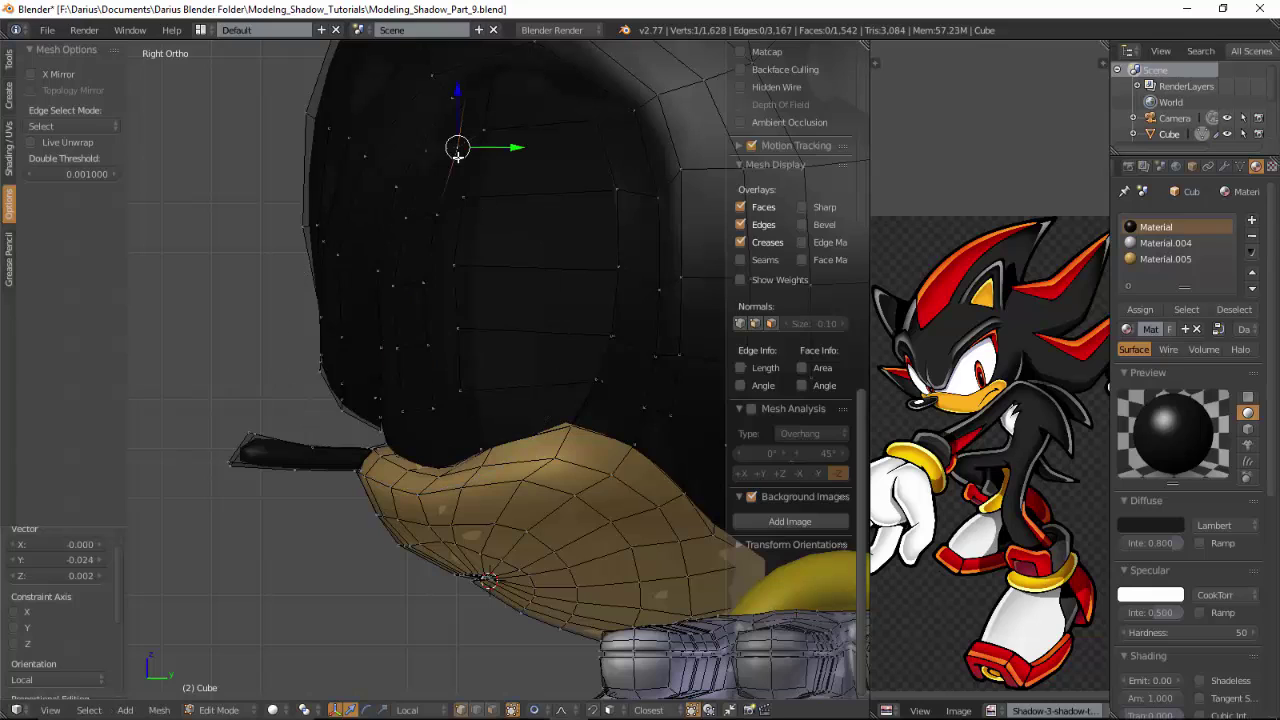
key(g)
click(498, 197)
Step: Fine-tune individual vertices in the front columns of the eye surface in side view to smooth the curve
right_click(407, 216)
key(g)
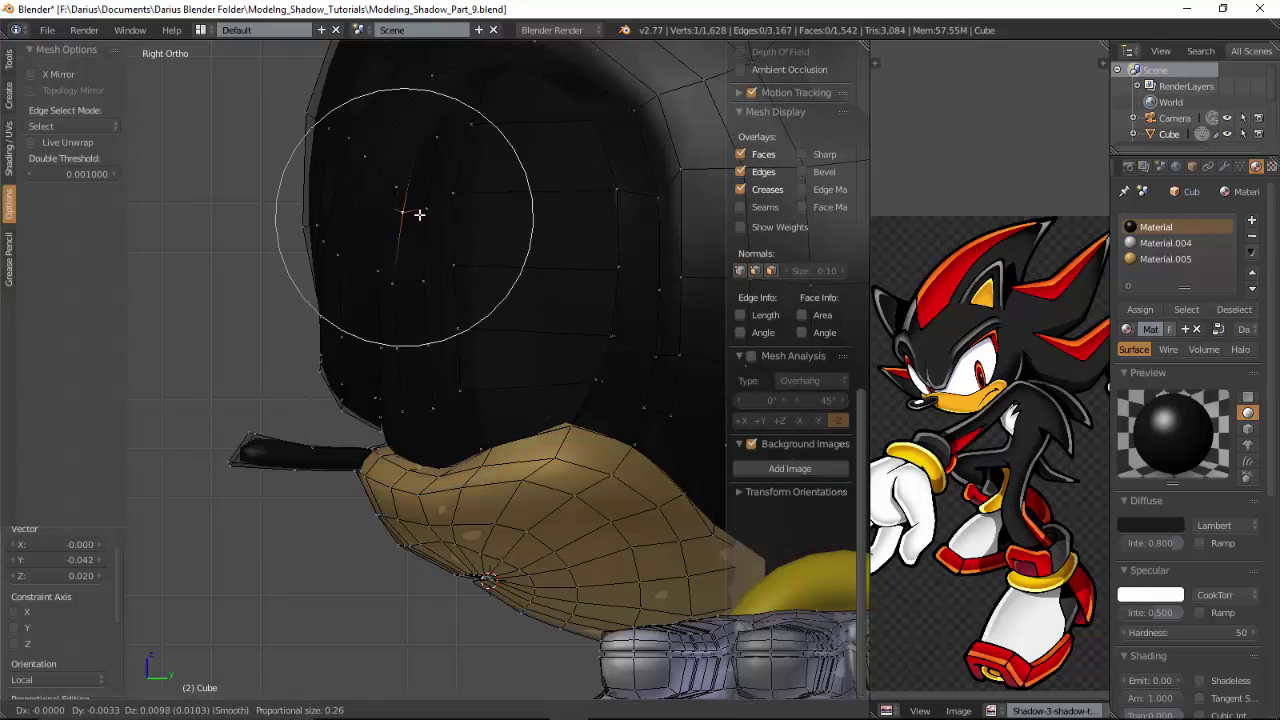
click(417, 214)
right_click(423, 209)
key(g)
click(417, 205)
right_click(427, 341)
shift+right_click(401, 348)
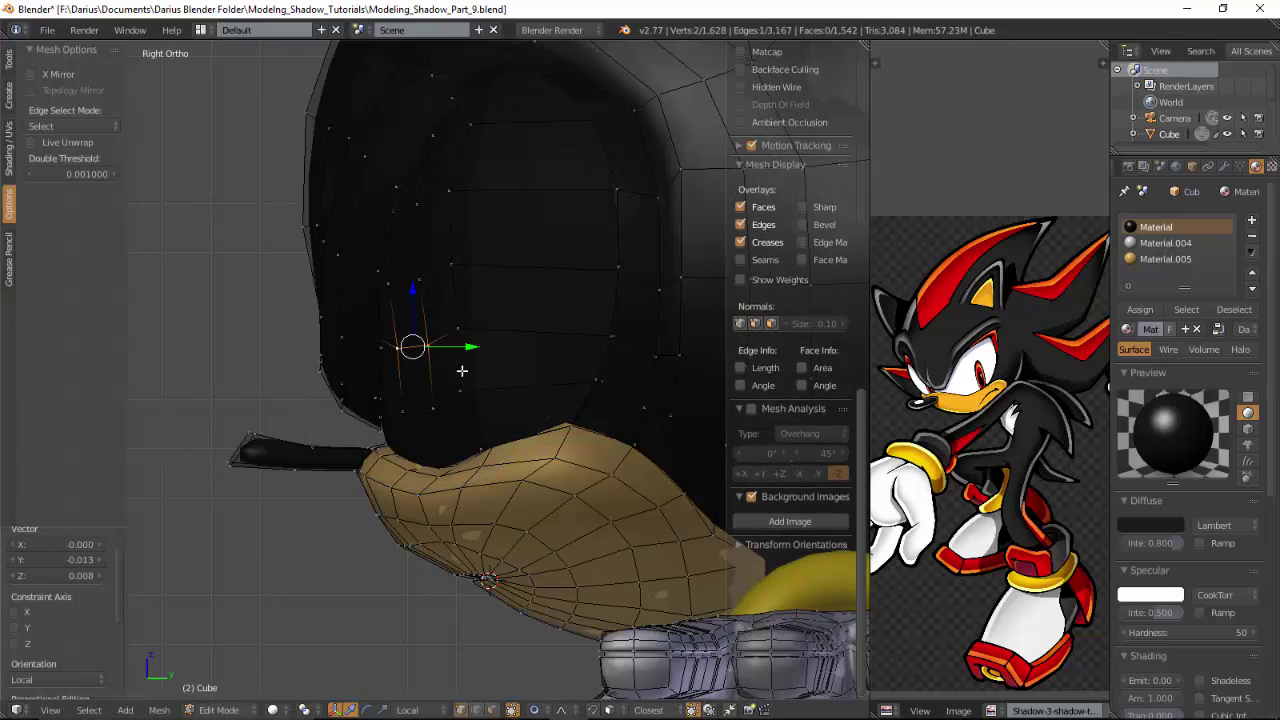
key(g)
click(463, 380)
Step: Edge-slide the rear inner vertical edge loop of the eye surface backward with a factor of about 0.347
alt+right_click(460, 361)
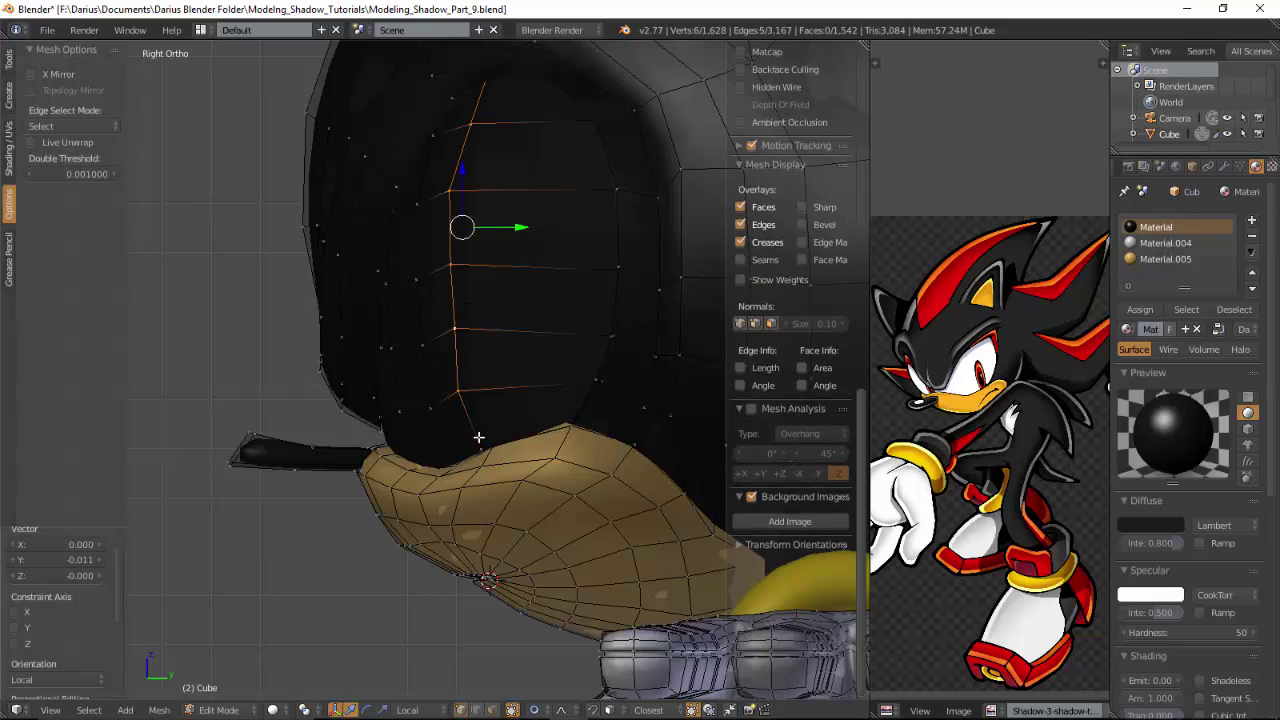
key(g)
key(g)
click(520, 384)
key(g)
key(g)
click(487, 388)
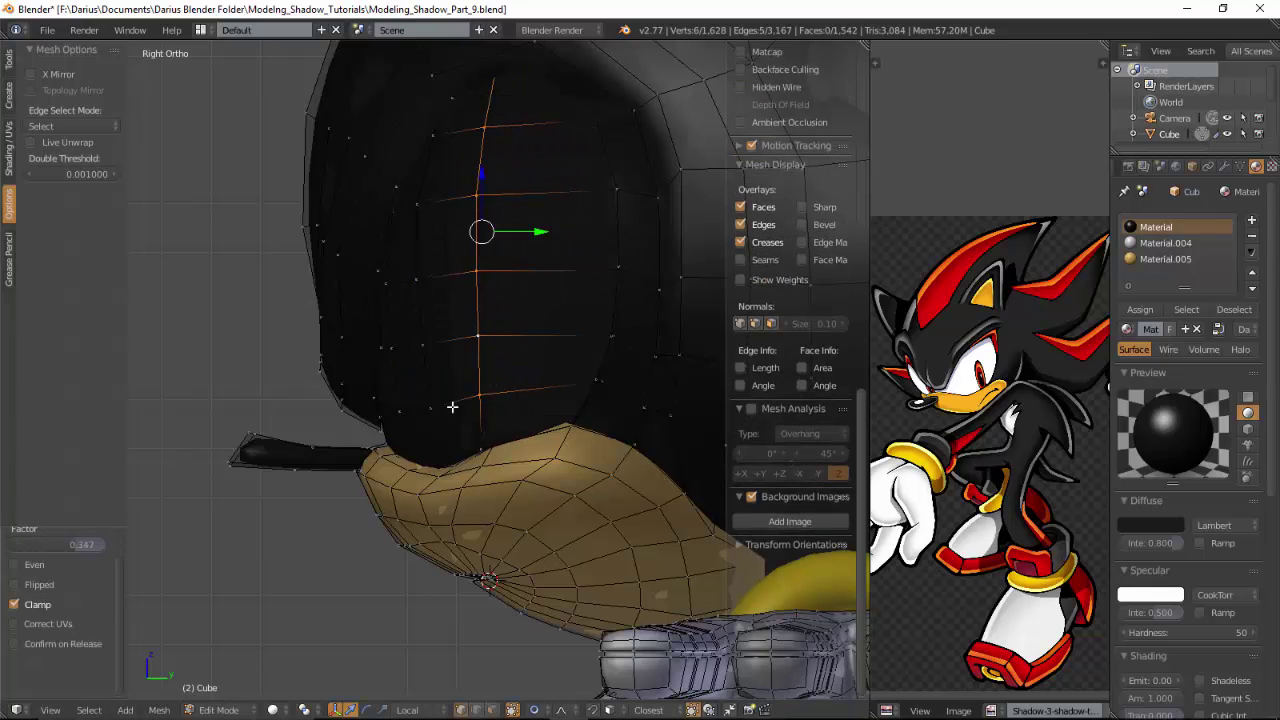
Step: Edge-slide the next two vertical edge columns of the eye surface to even out their spacing in side view
right_click(433, 407)
shift+right_click(425, 347)
key(g)
key(g)
click(448, 290)
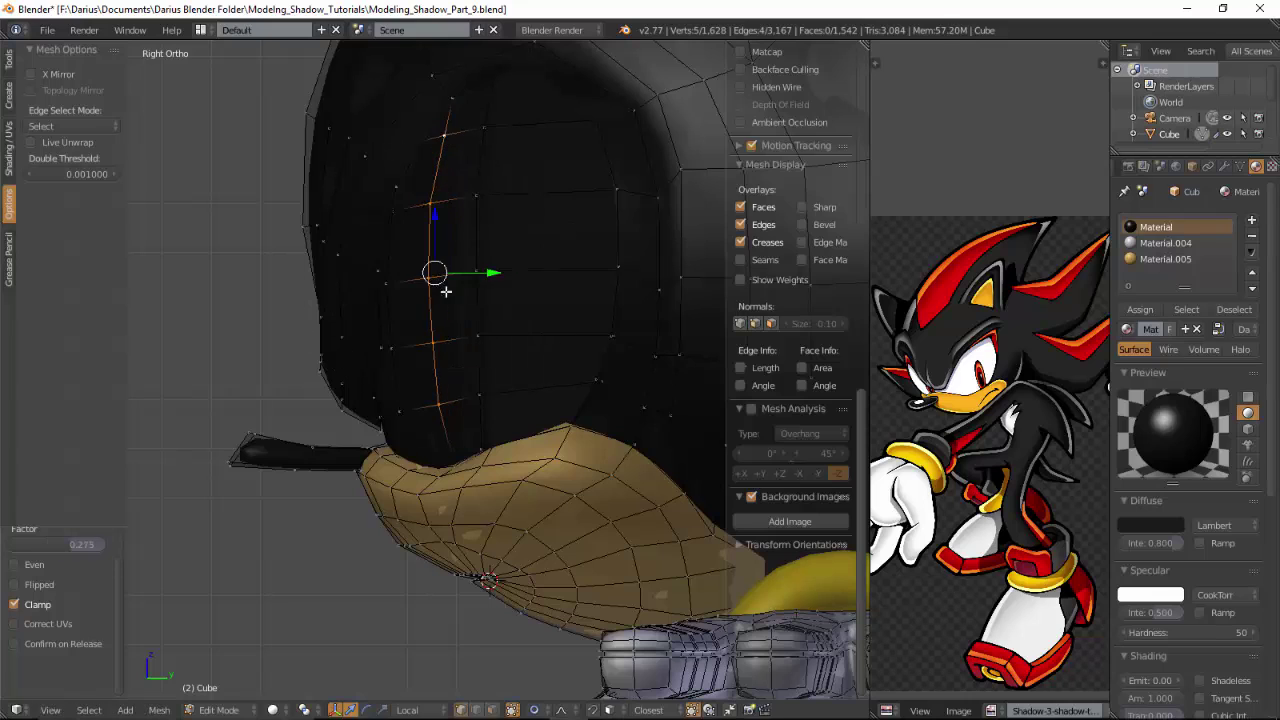
right_click(404, 421)
shift+right_click(406, 351)
shift+right_click(397, 285)
key(g)
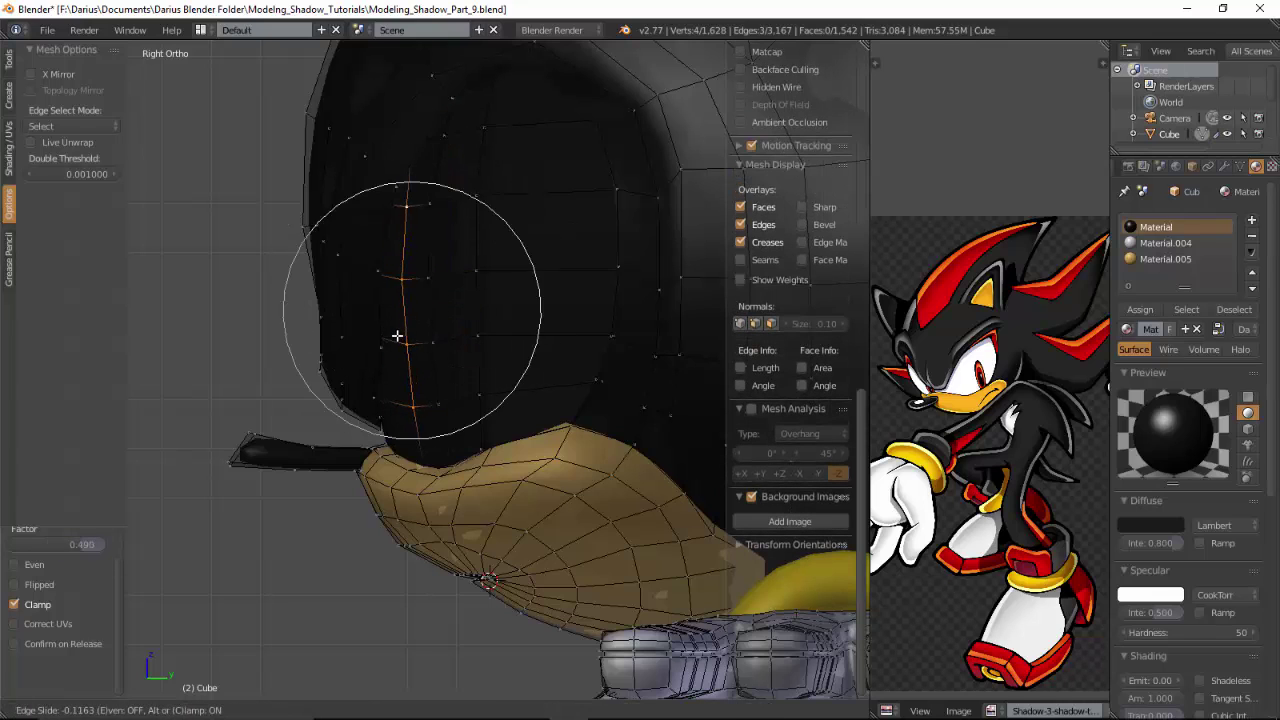
click(394, 338)
Step: Adjust the eye surface's front-edge vertices in wireframe so they sit along the inner side of the eye opening
right_click(373, 398)
key(g)
click(385, 403)
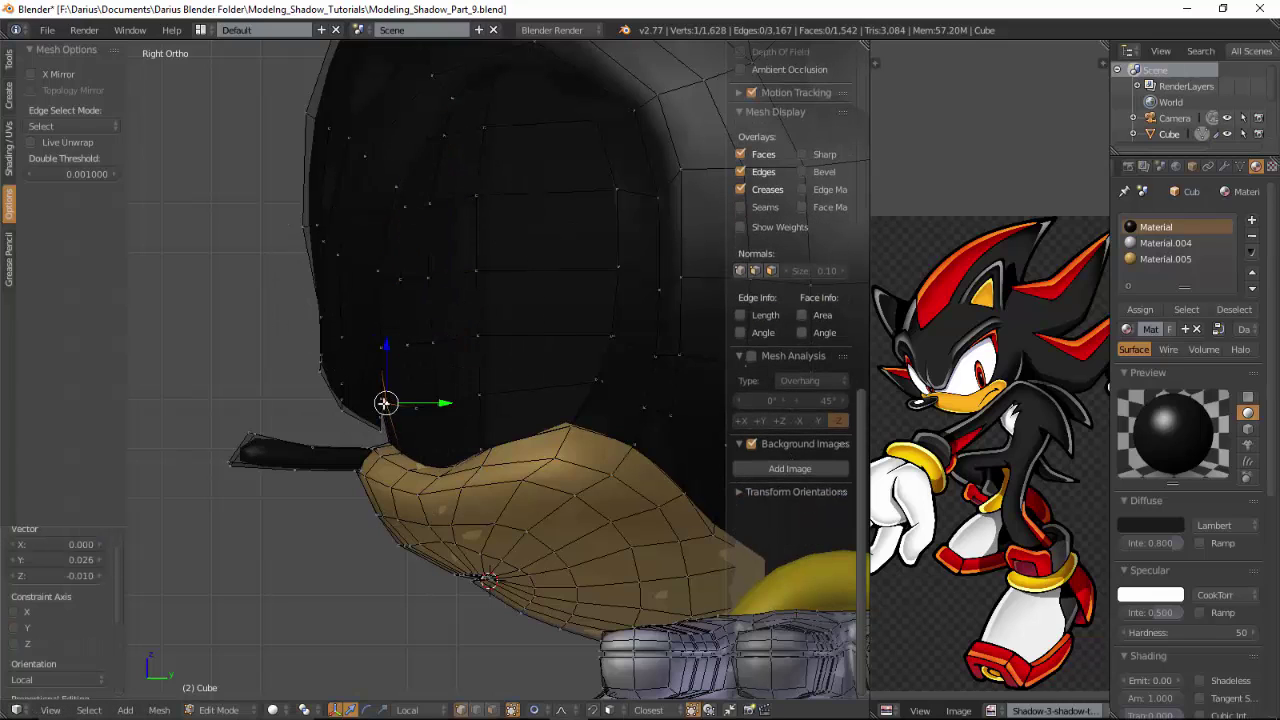
key(z)
key(g)
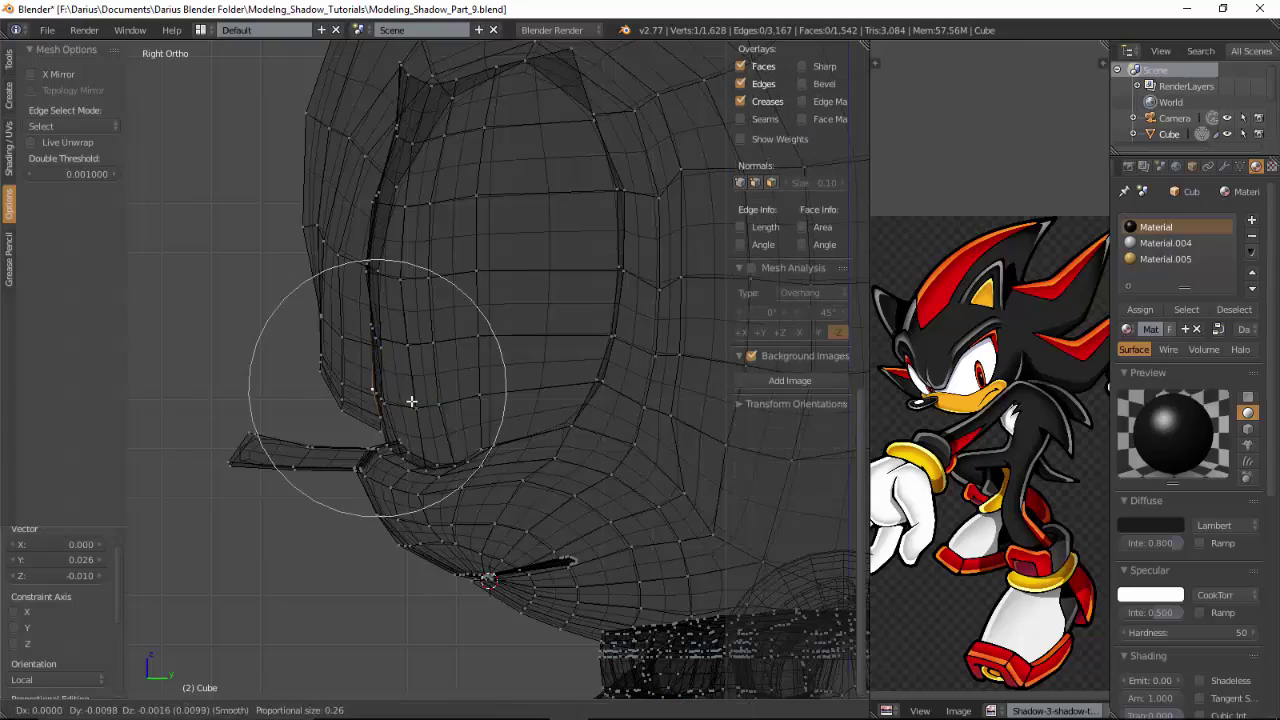
click(406, 401)
middle_drag(406, 314, 326, 192)
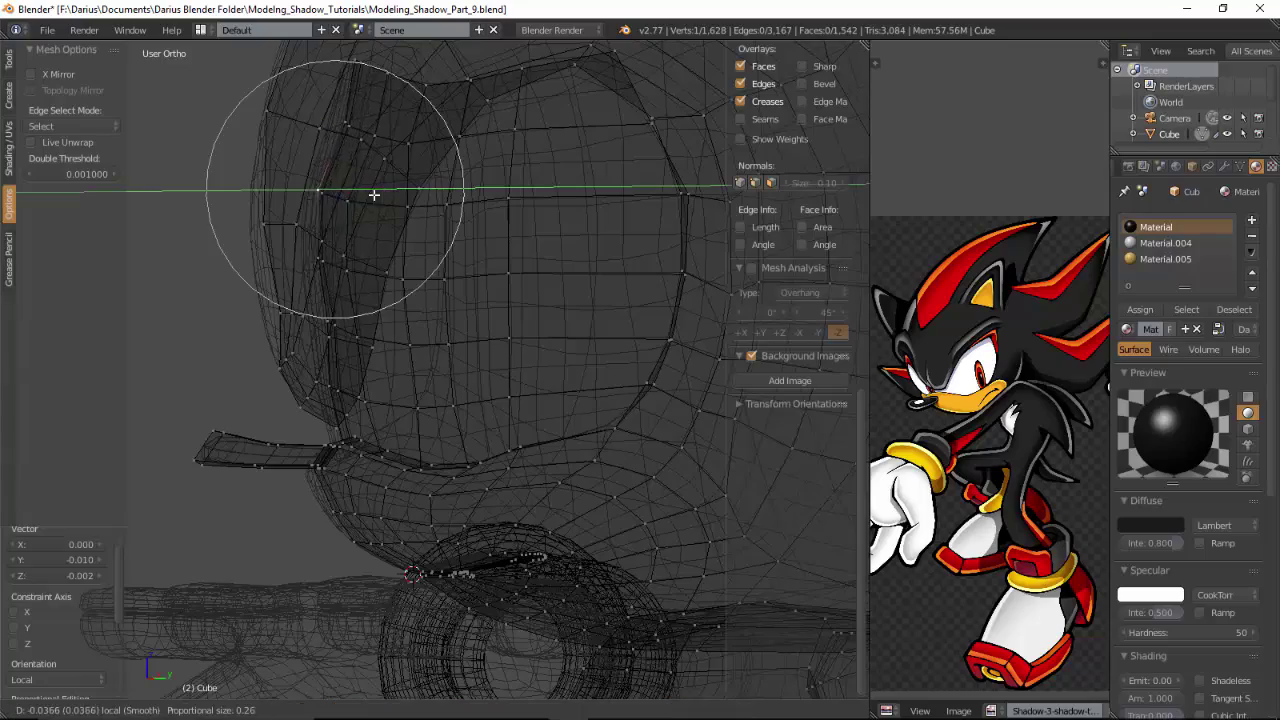
click(368, 212)
Step: Return to solid display and nudge the stray vertex beside the muzzle at the eye's lower edge
mouse_move(372, 350)
middle_down()
mouse_move(588, 391)
mouse_move(475, 324)
mouse_move(374, 409)
mouse_move(483, 414)
mouse_move(449, 494)
mouse_move(468, 555)
mouse_move(451, 548)
mouse_move(634, 591)
mouse_move(670, 570)
middle_up()
key(z)
key(Tab)
key(Tab)
scroll(468, 555, up, 3)
right_click(468, 555)
click(482, 554)
scroll(670, 500, down, 5)
Step: Extrude the edge loop around the eye opening inward toward the eye surface and check the rim in object mode
alt+right_click(584, 377)
middle_drag(581, 377, 540, 456)
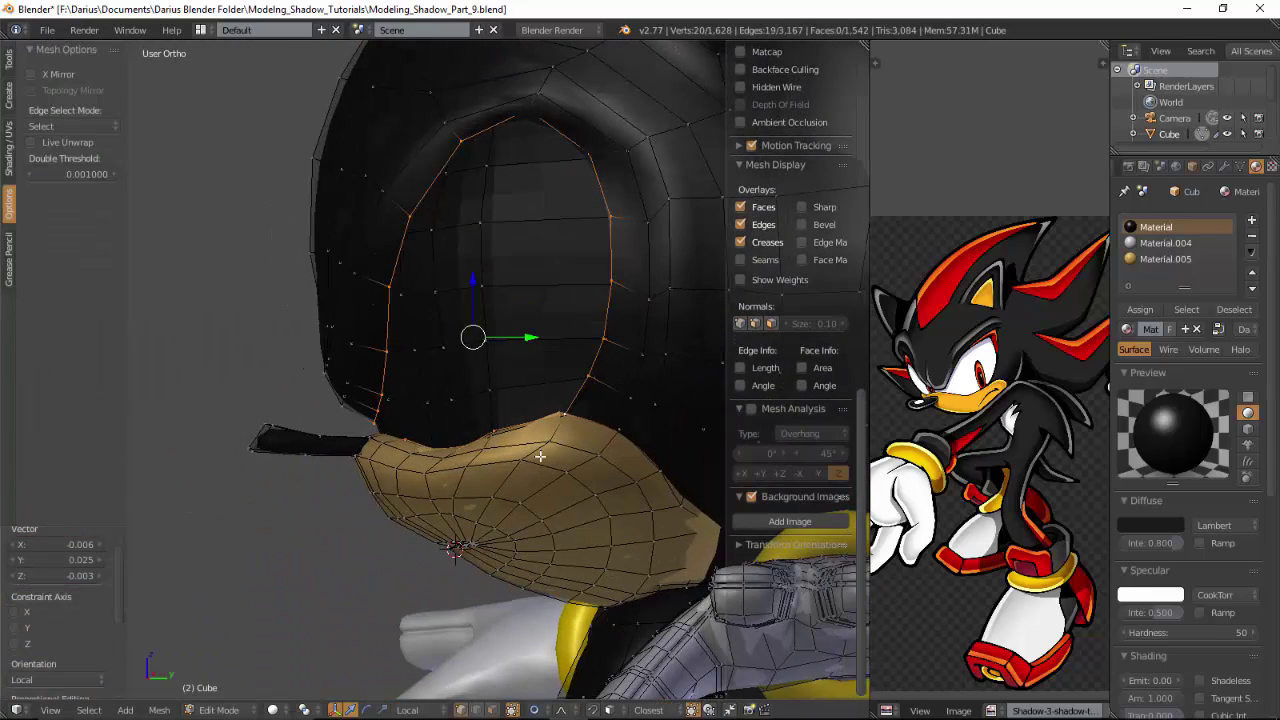
click(584, 554)
middle_drag(584, 554, 378, 460)
click(531, 350)
click(613, 386)
key(Tab)
scroll(485, 425, down, 4)
key(Tab)
key(Tab)
key(Tab)
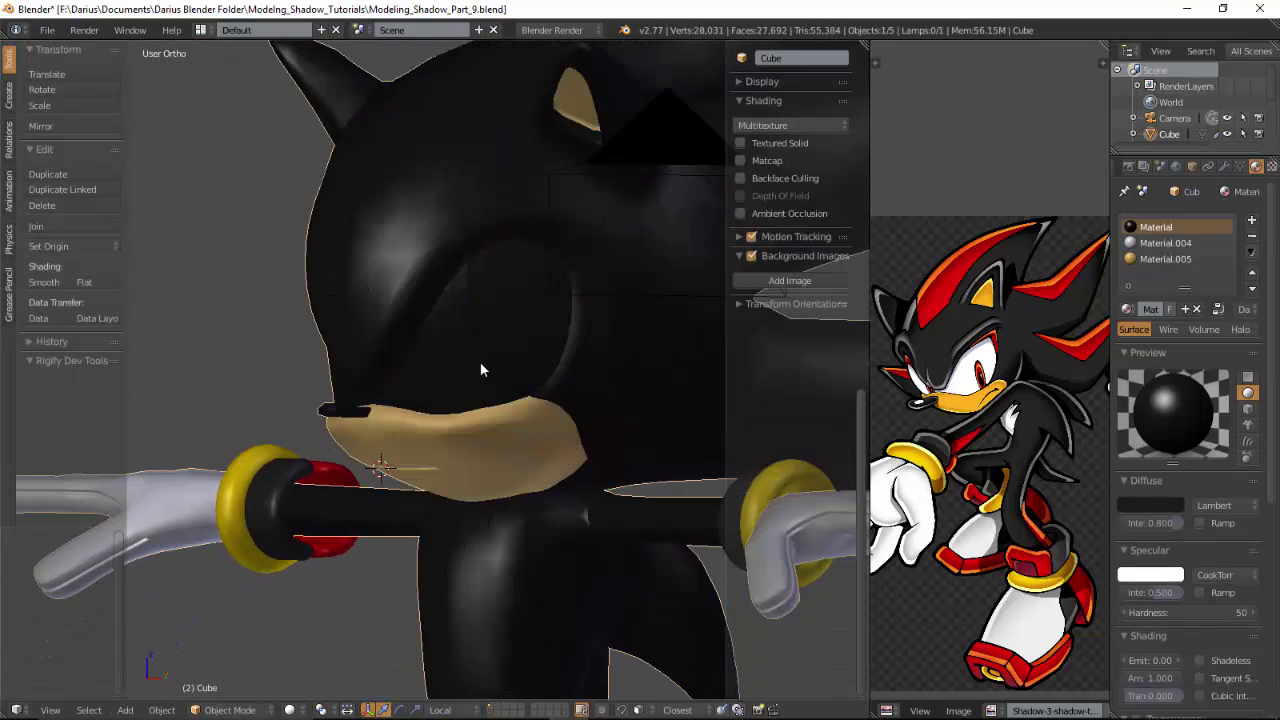
Step: Select the linked eye surface, create a white material Material.006 in a new slot and assign it to the eye
key(ctrl+l)
click(1251, 221)
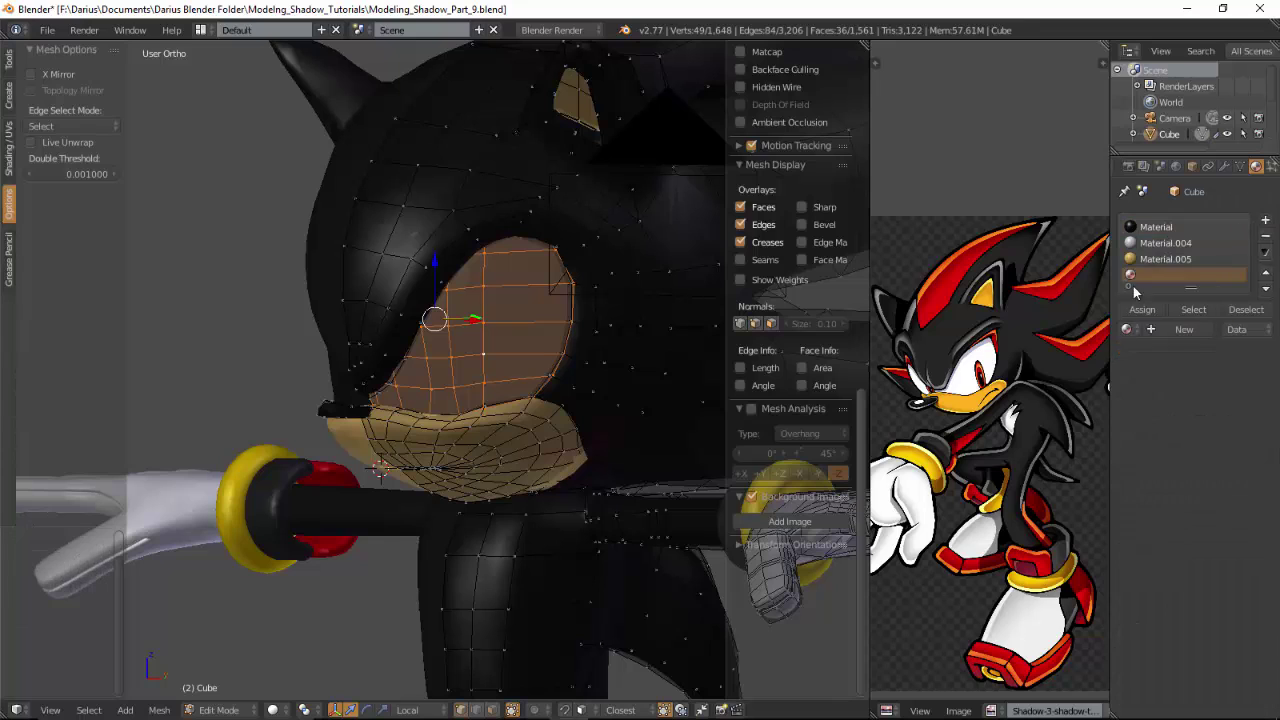
click(1149, 329)
click(1175, 531)
click(1176, 595)
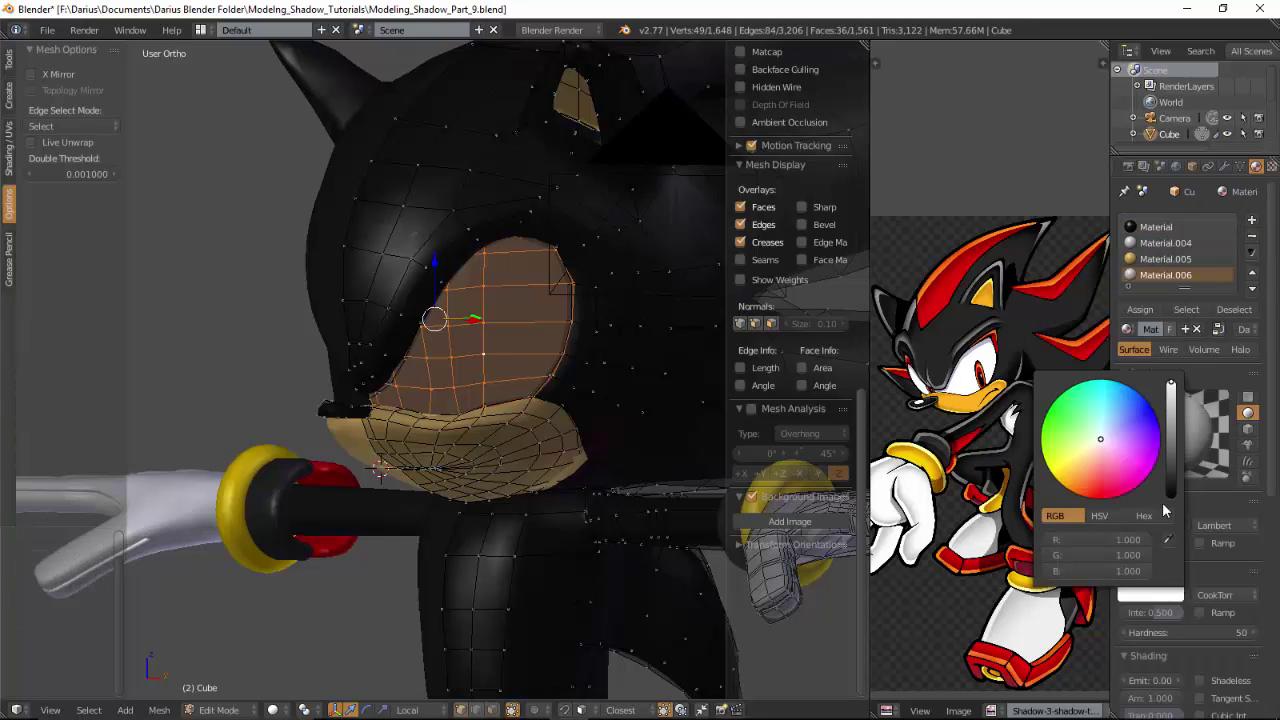
click(1190, 571)
click(1174, 526)
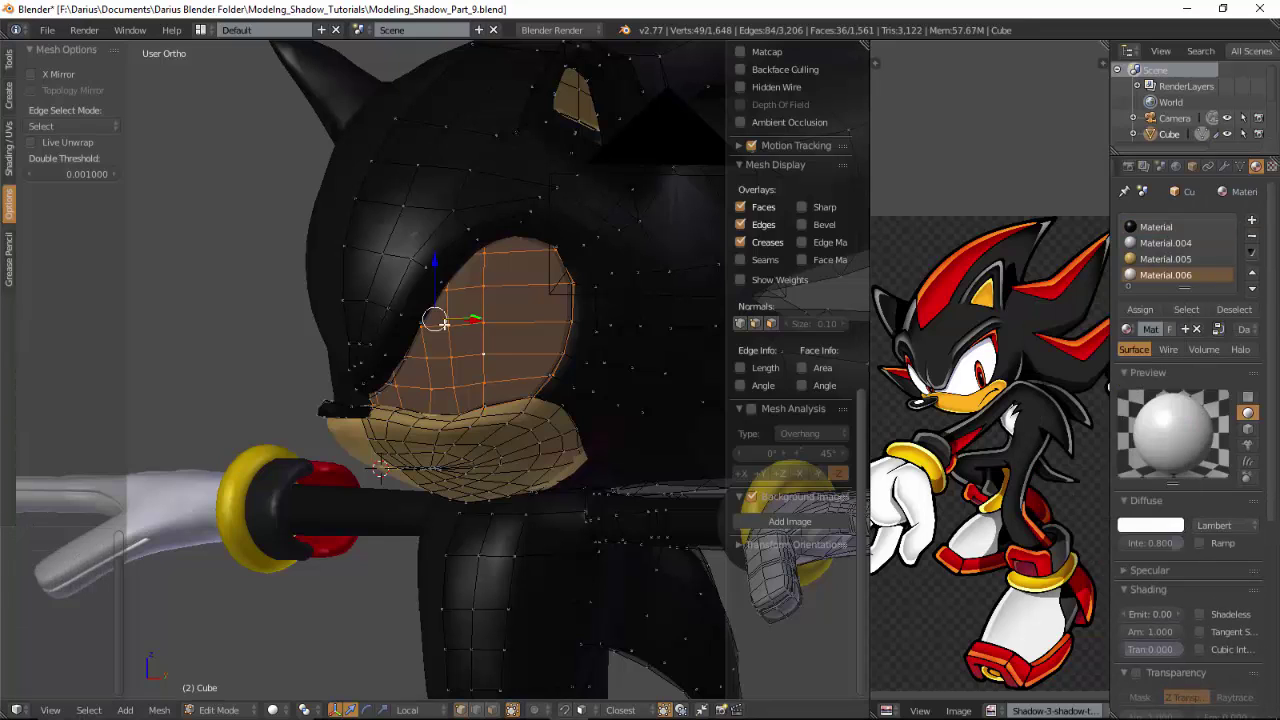
click(1140, 310)
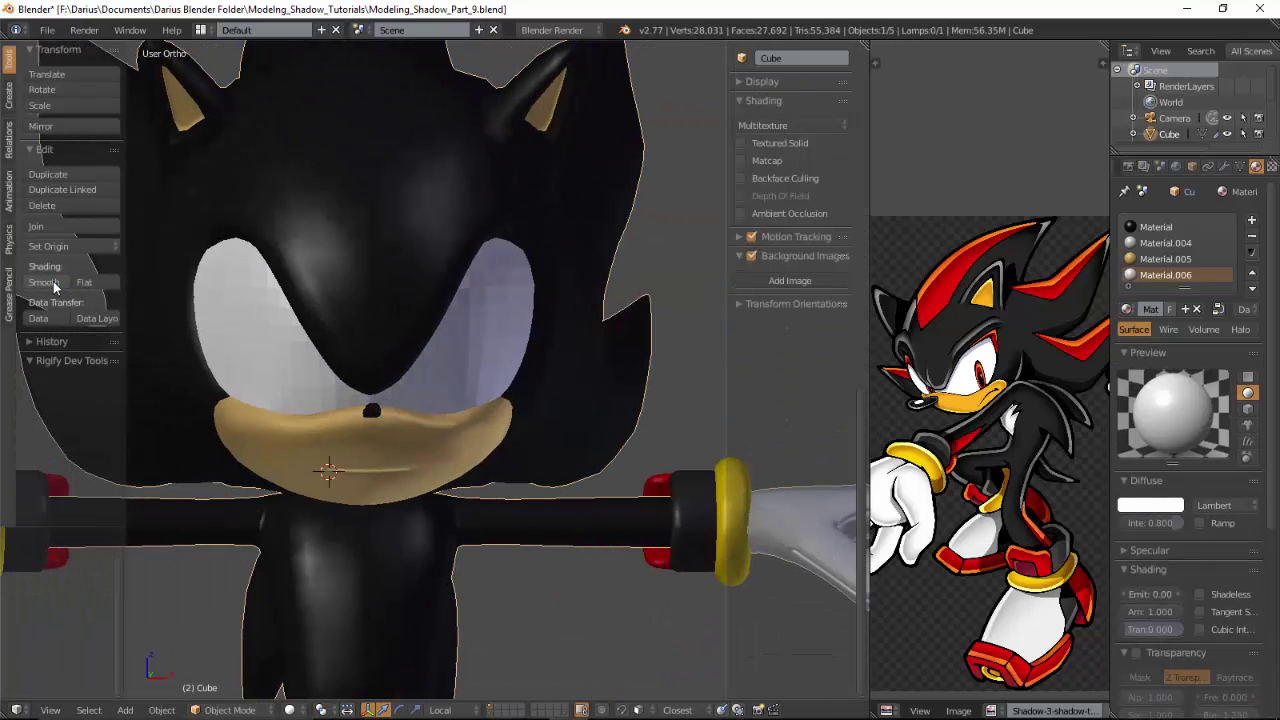
Step: Apply smooth shading to the character and review the whole figure from the front and at an oblique angle
scroll(490, 430, down, 7)
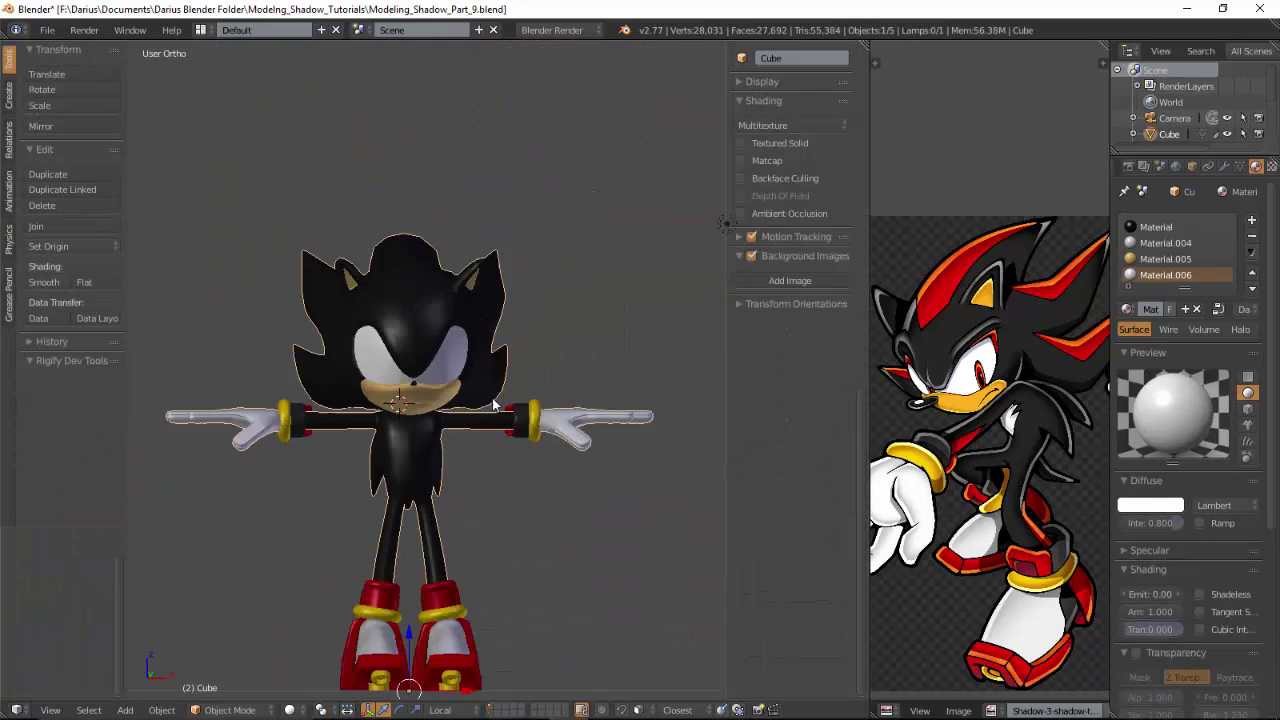
middle_drag(490, 435, 498, 466)
key(KP_1)
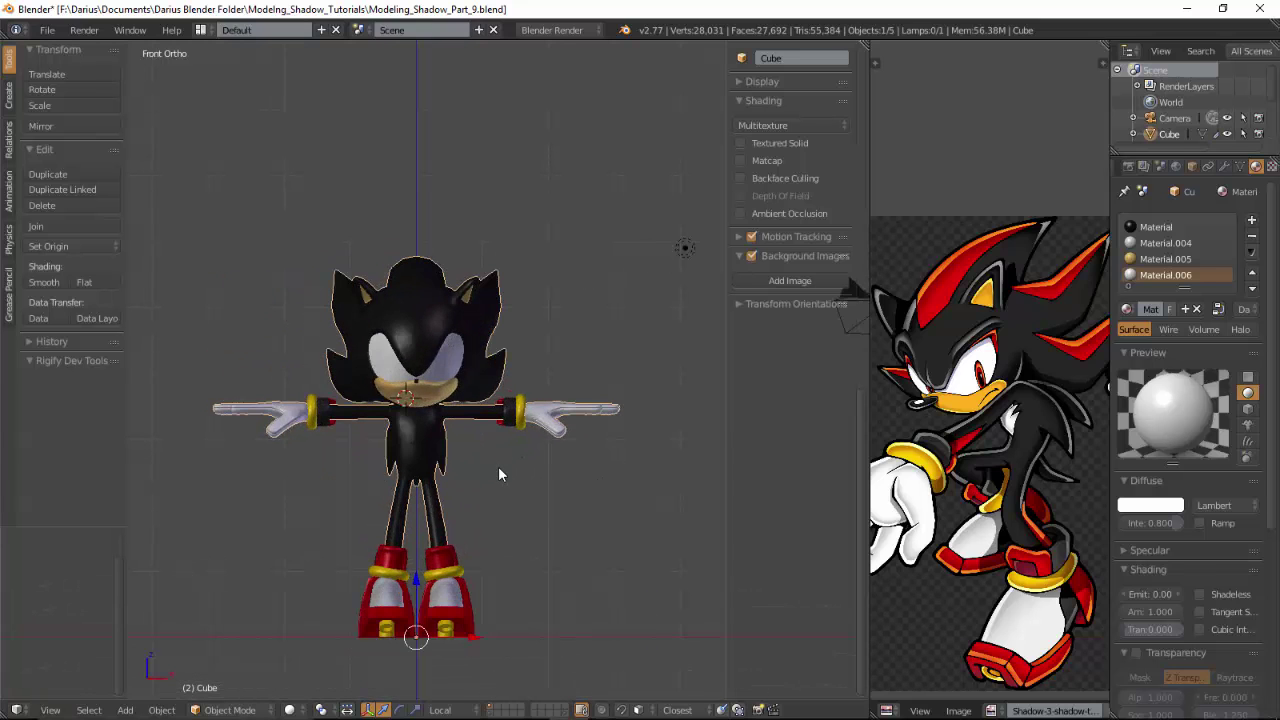
key(alt+Tab)
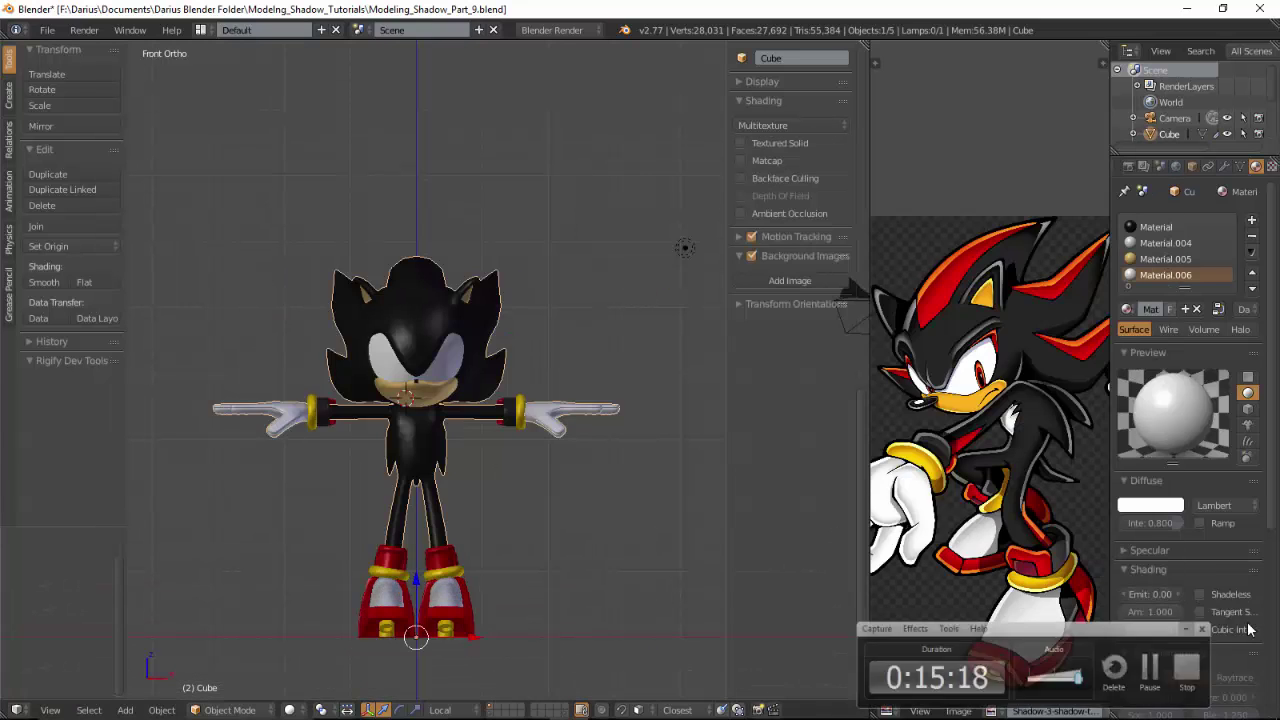
scroll(367, 464, up, 6)
middle_drag(520, 405, 538, 446)
scroll(515, 400, down, 3)
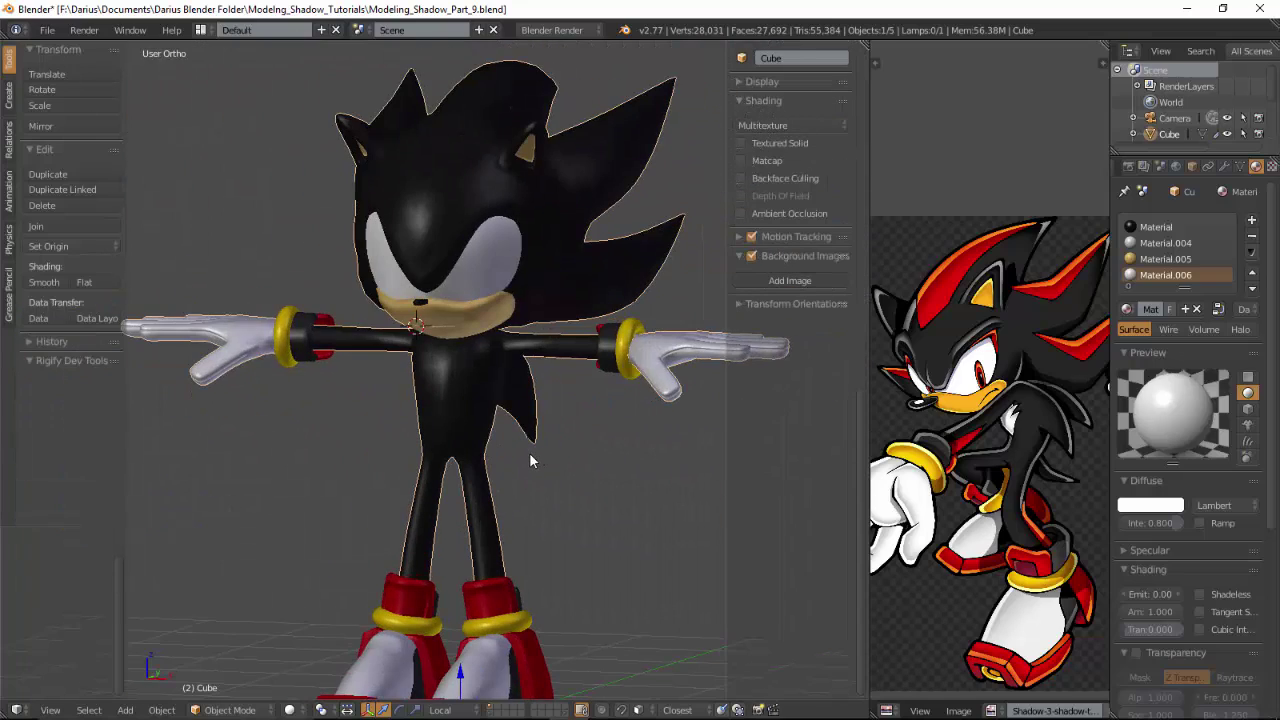
Step: Select the edge loops running down the torso's side and leg and along the arm in edit mode
key(Tab)
scroll(535, 455, up, 6)
middle_drag(722, 508, 505, 466)
alt+right_click(560, 406)
scroll(560, 406, down, 4)
scroll(543, 320, up, 4)
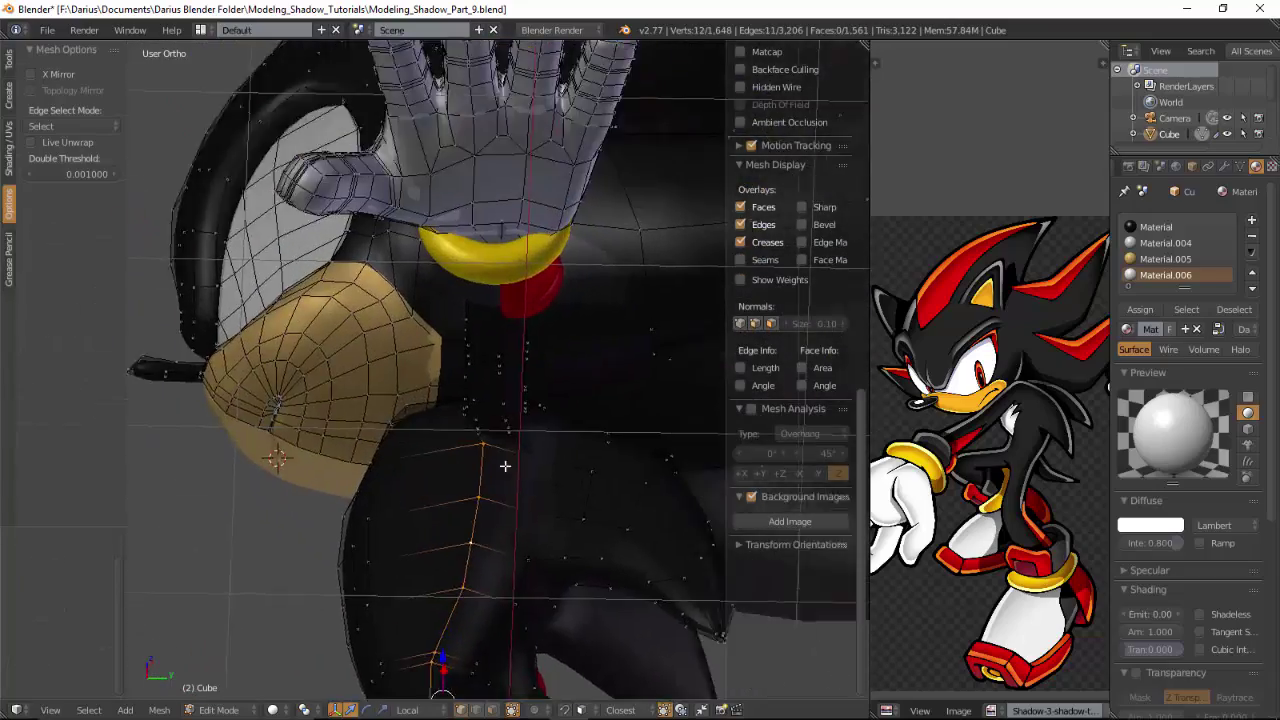
scroll(505, 466, up, 3)
middle_drag(530, 511, 608, 528)
scroll(608, 528, down, 7)
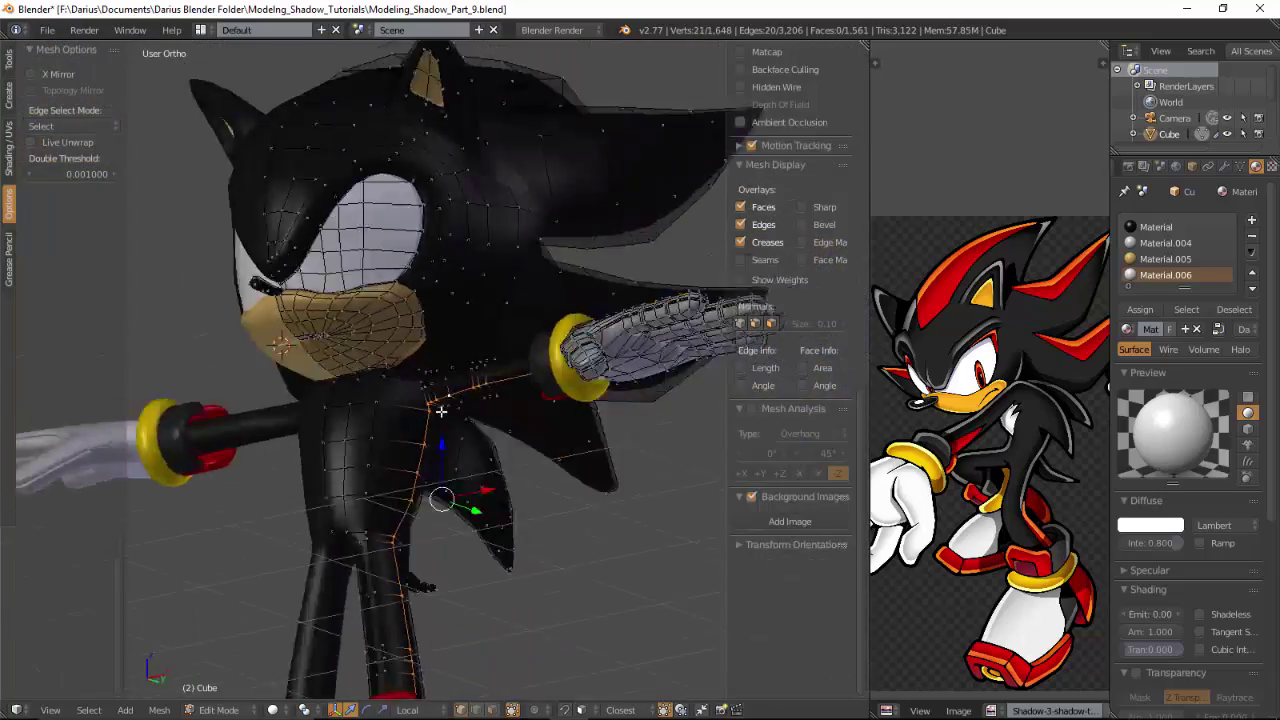
middle_drag(440, 408, 426, 449)
middle_drag(546, 423, 570, 412)
scroll(486, 403, up, 4)
key(z)
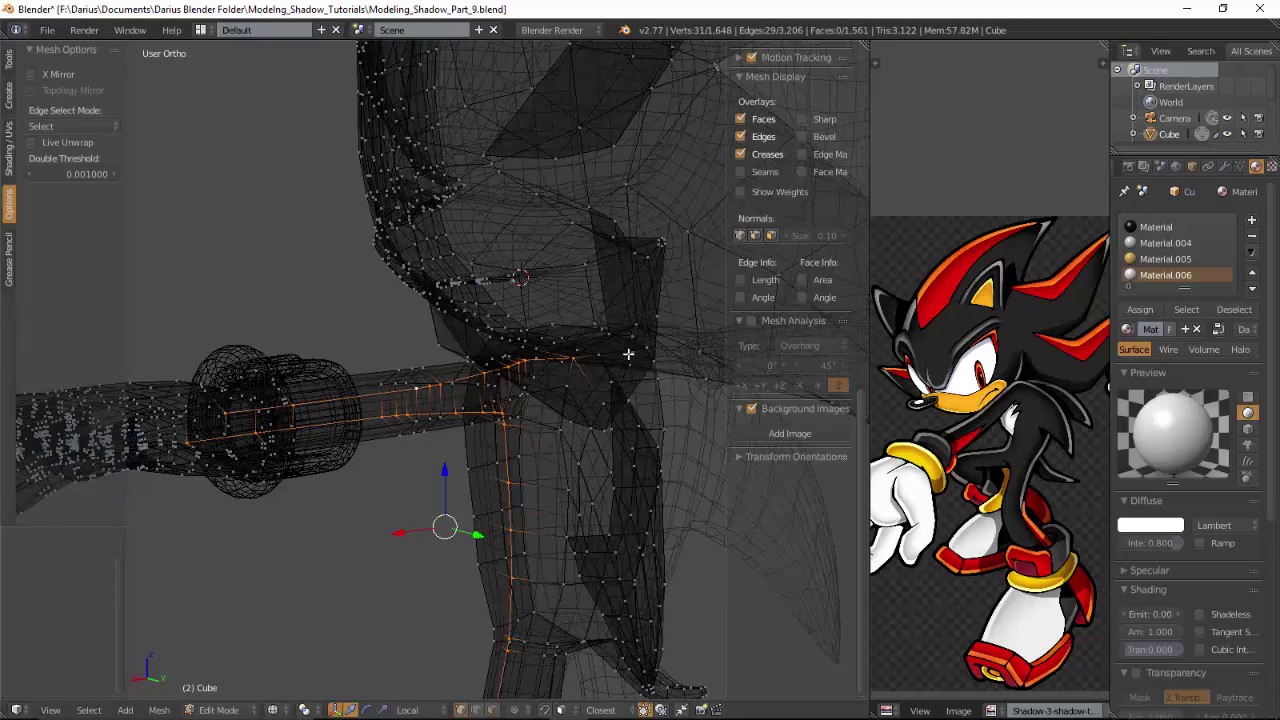
Step: Extend the edge selection across the shoulder and add the edges around the base of the back spike
alt+shift+right_click(627, 355)
middle_drag(627, 356, 571, 504)
alt+shift+right_click(520, 438)
key(ctrl+z)
key(ctrl+z)
alt+shift+right_click(606, 446)
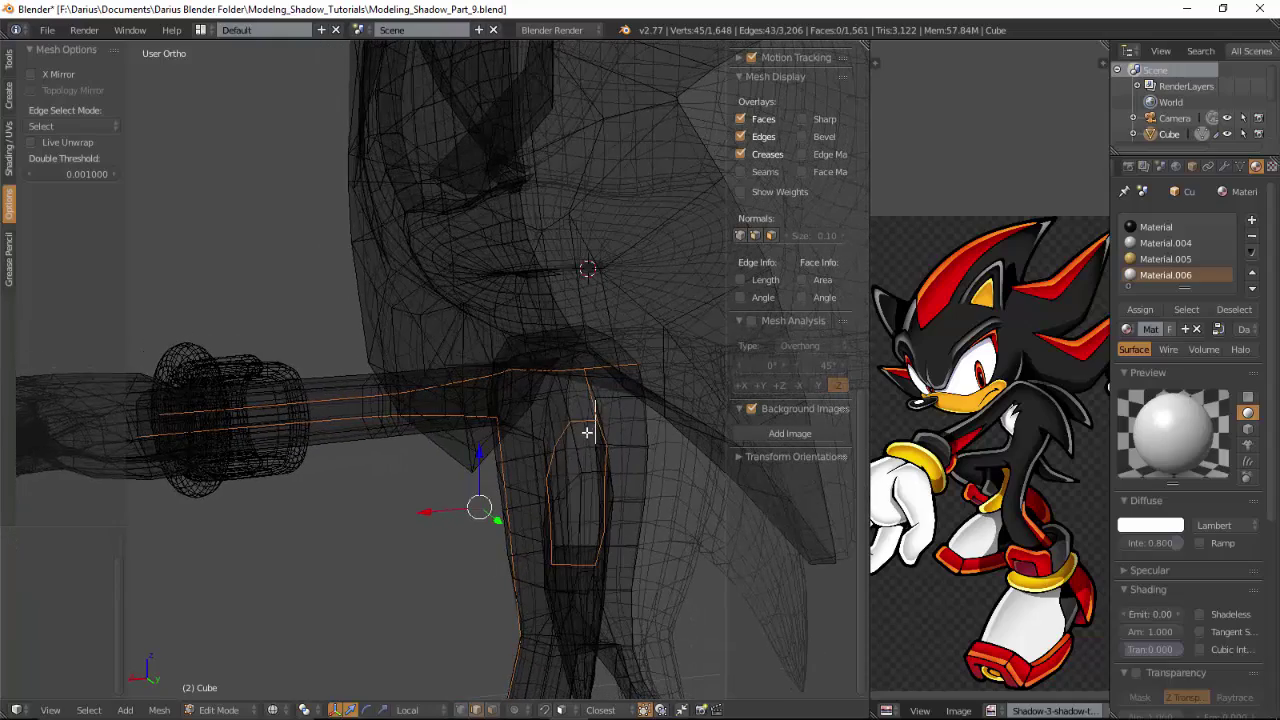
key(ctrl+z)
middle_drag(588, 389, 560, 399)
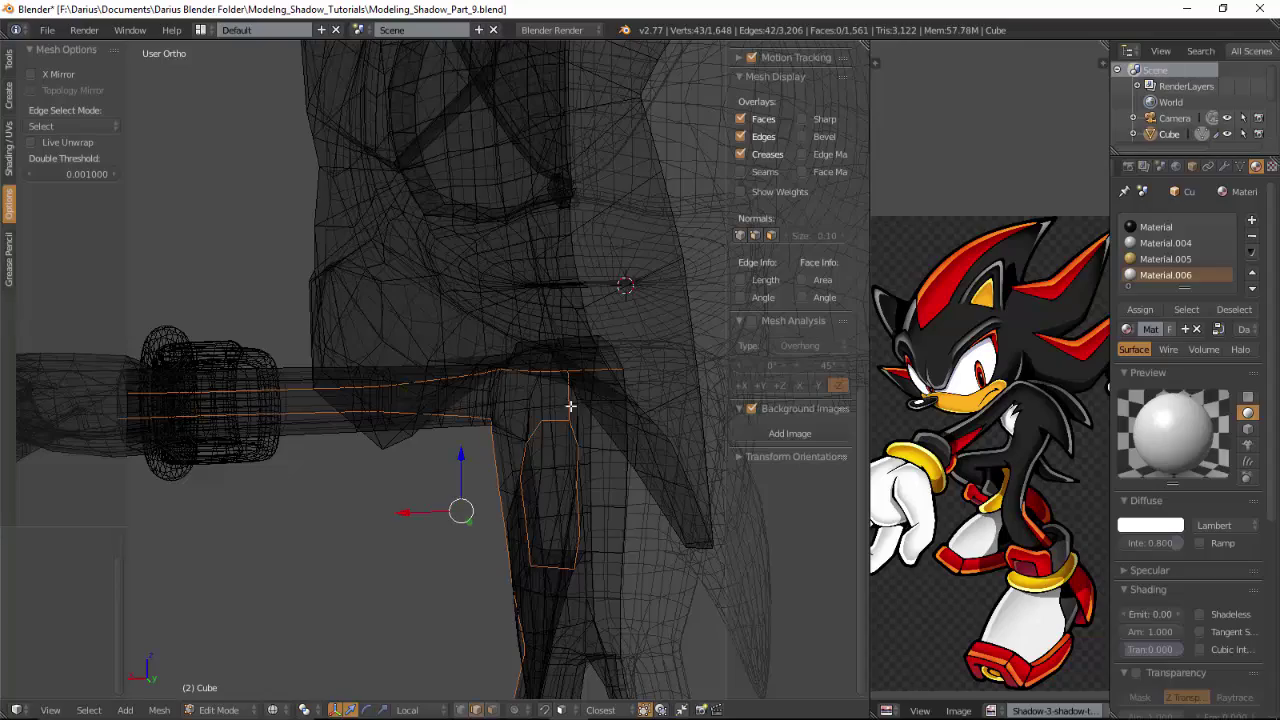
scroll(572, 410, up, 9)
shift+middle_drag(780, 485, 526, 449)
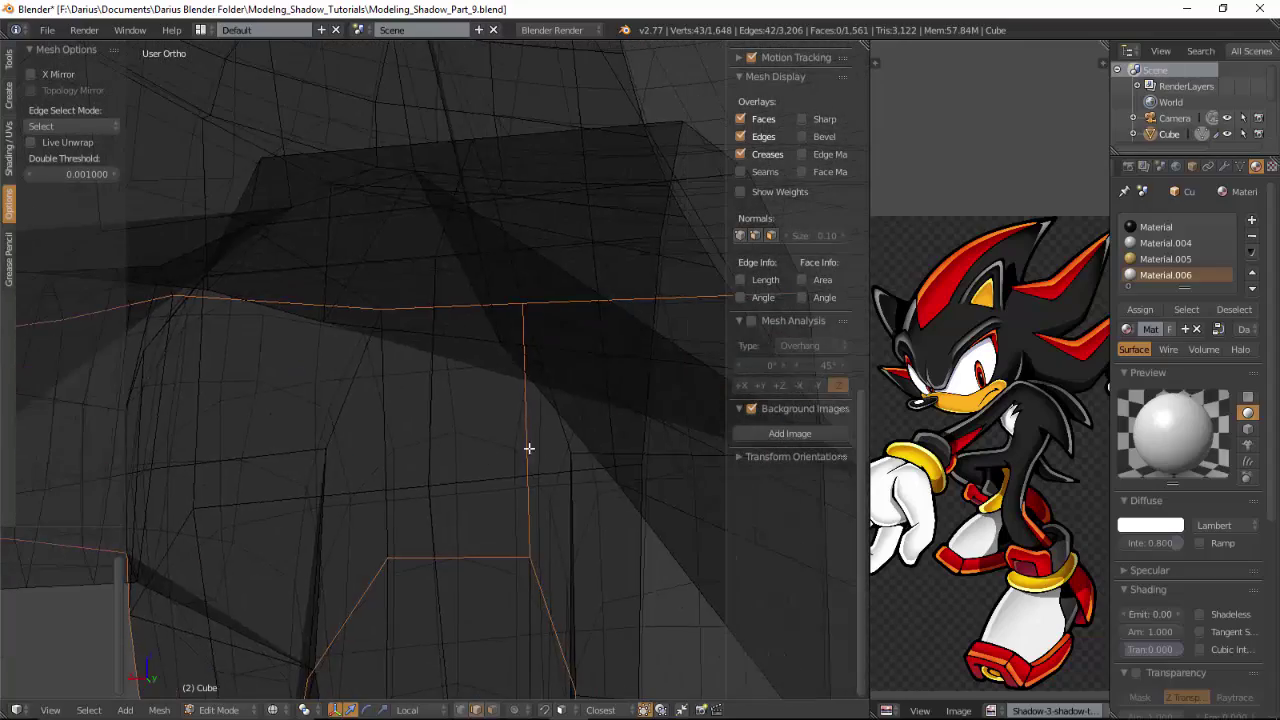
alt+shift+right_click(526, 449)
Step: Add the connecting edges at the lower corner of the back spike's base to the selection
scroll(440, 480, down, 5)
scroll(414, 491, down, 11)
middle_drag(414, 491, 507, 457)
scroll(534, 417, up, 9)
middle_drag(511, 512, 588, 522)
shift+right_click(548, 496)
scroll(590, 495, down, 4)
scroll(588, 521, up, 4)
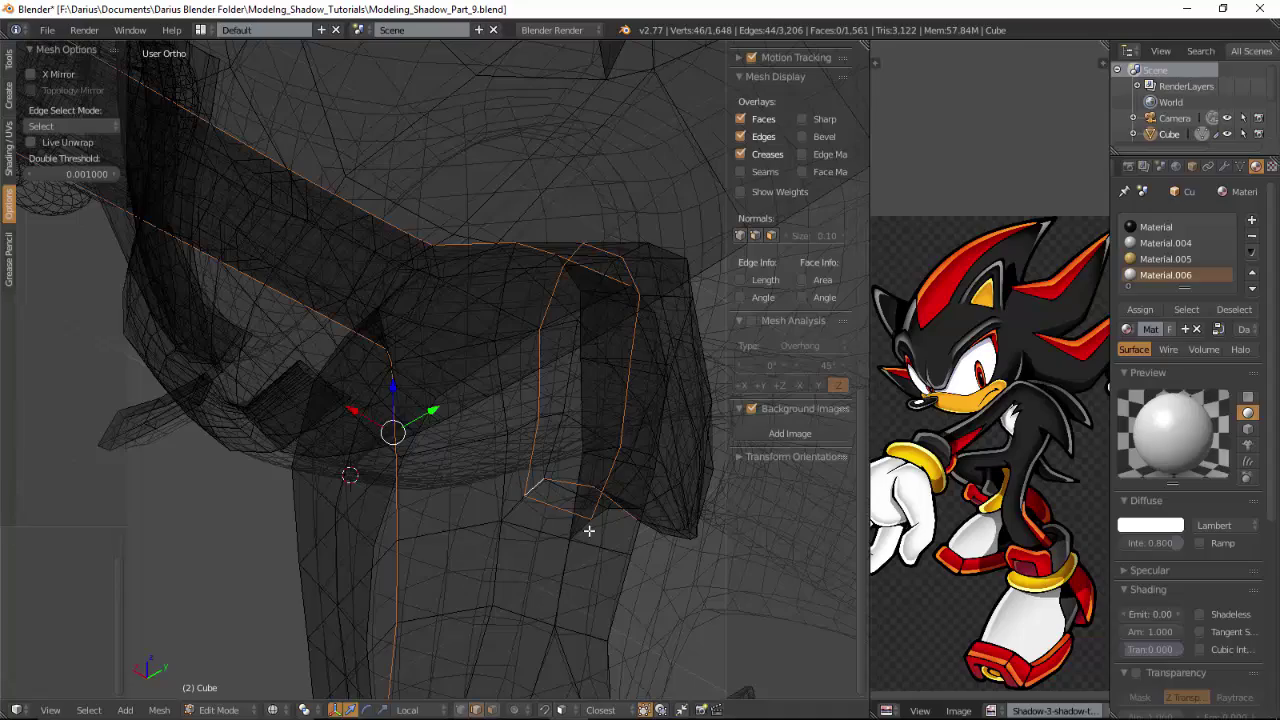
middle_drag(680, 519, 602, 494)
scroll(410, 404, up, 3)
middle_drag(410, 403, 467, 461)
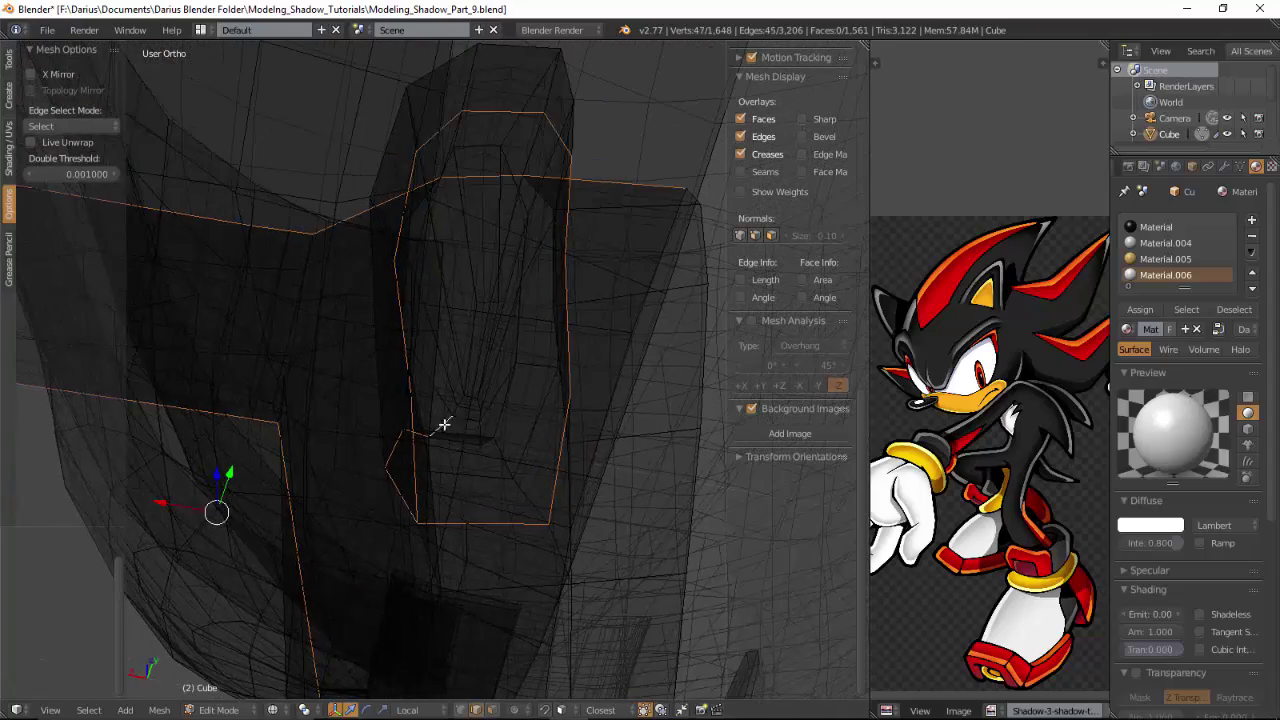
Step: Add the edges running along the back spike to its tip to the selection
middle_drag(473, 399, 421, 292)
shift+right_click(424, 281)
scroll(418, 270, up, 4)
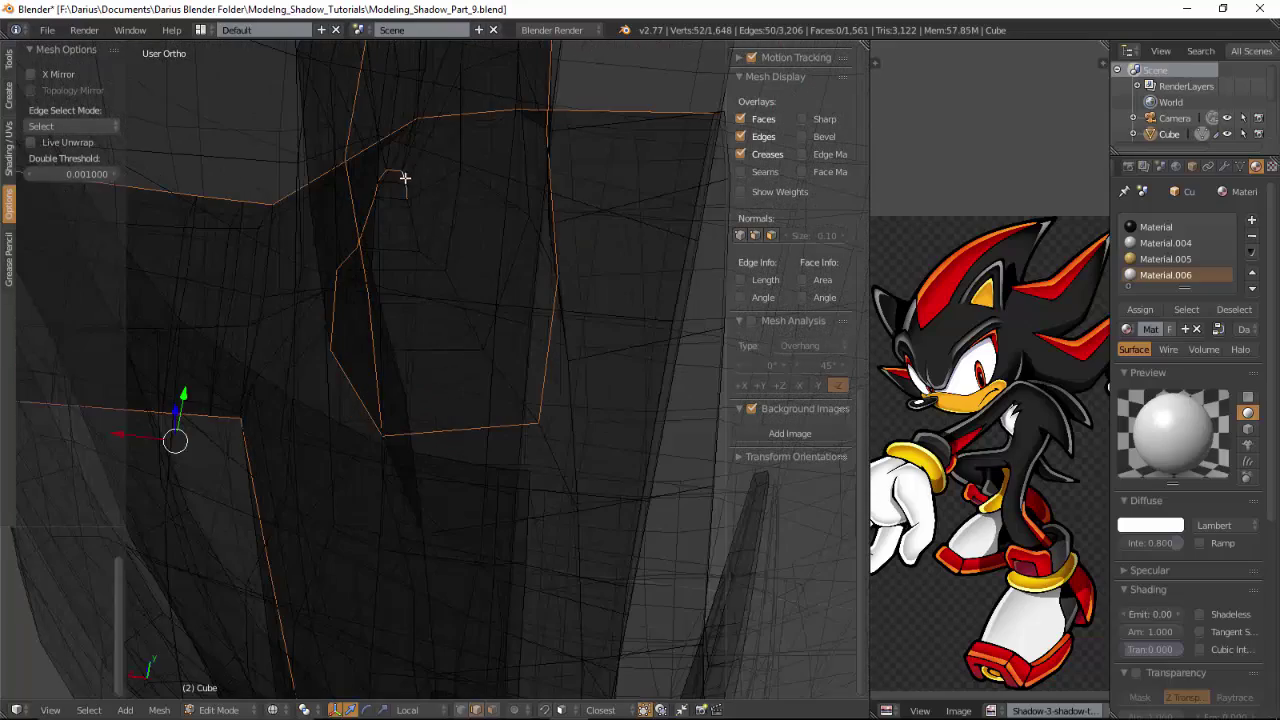
key(ctrl+x)
key(ctrl+z)
shift+right_click(432, 257)
Step: Add the edges around the tail's base and along the tail to its tip
scroll(426, 411, down, 7)
middle_drag(426, 411, 457, 495)
scroll(460, 606, up, 2)
scroll(550, 387, down, 5)
middle_drag(550, 387, 529, 297)
scroll(589, 179, up, 3)
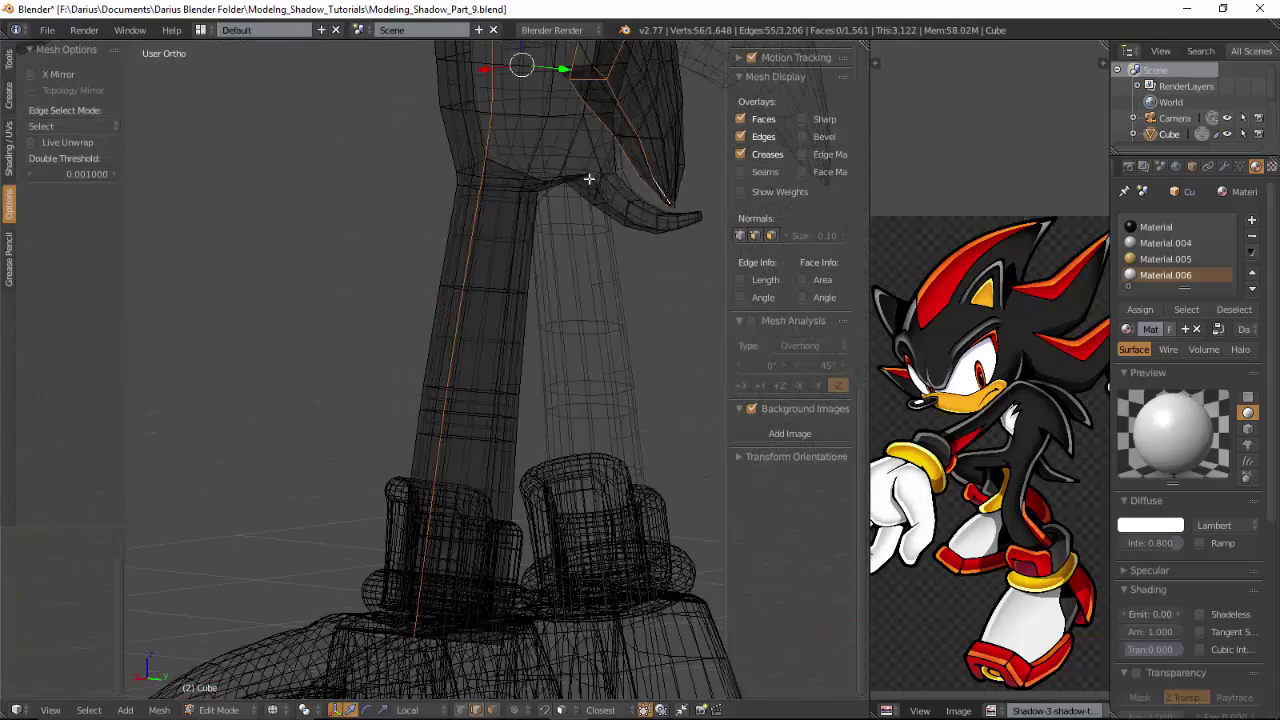
middle_drag(600, 112, 604, 206)
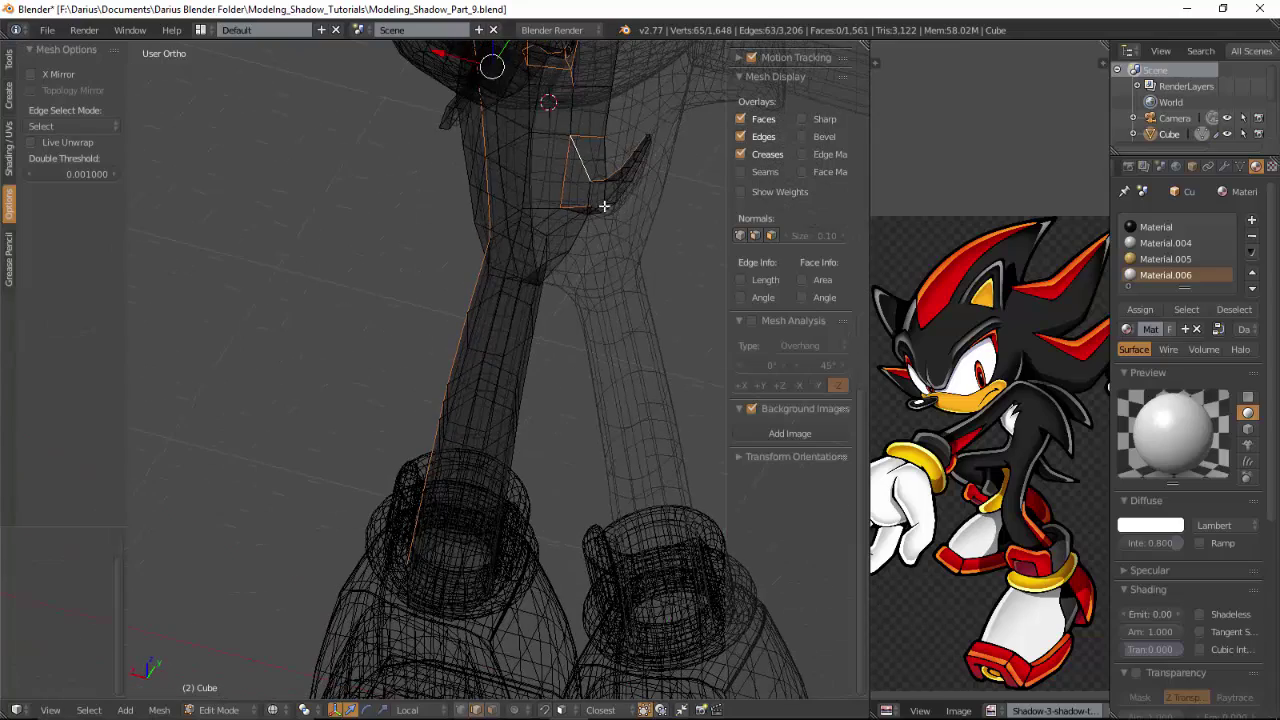
scroll(623, 213, up, 3)
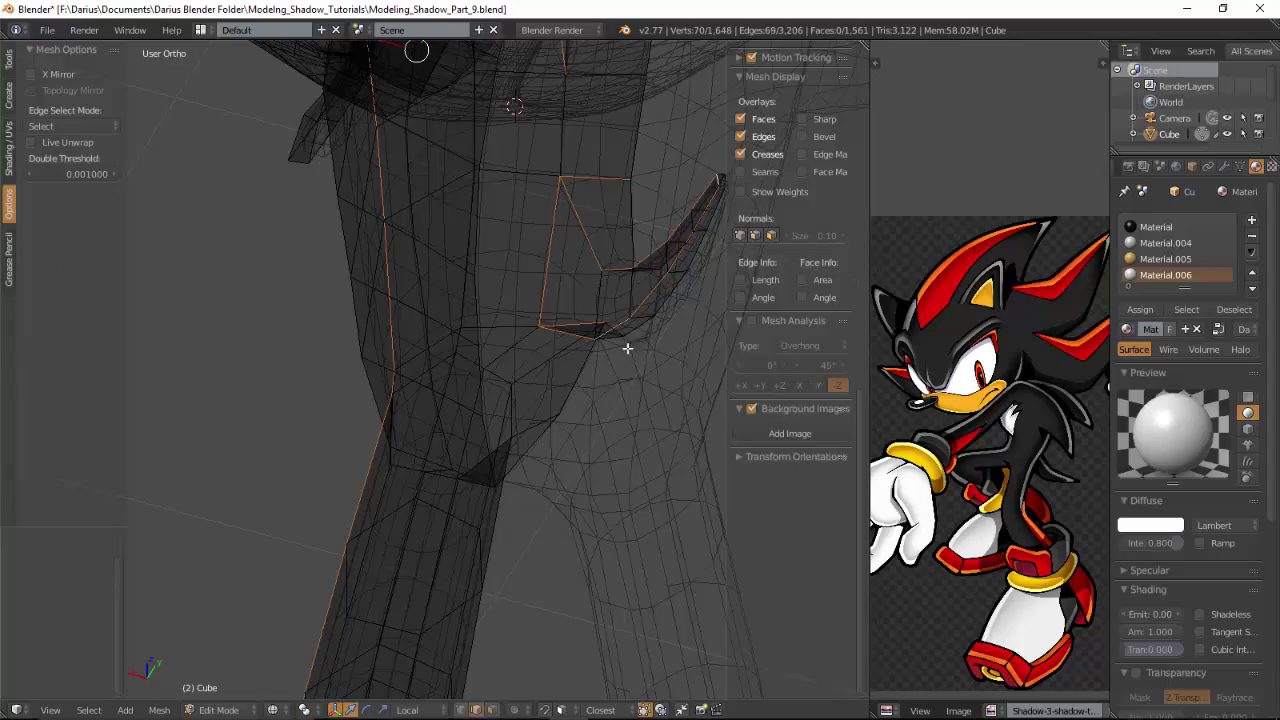
Step: Add the edges running from the shoulder area up the back to the neck beneath the head
scroll(628, 348, down, 6)
middle_drag(628, 348, 491, 408)
scroll(457, 429, up, 3)
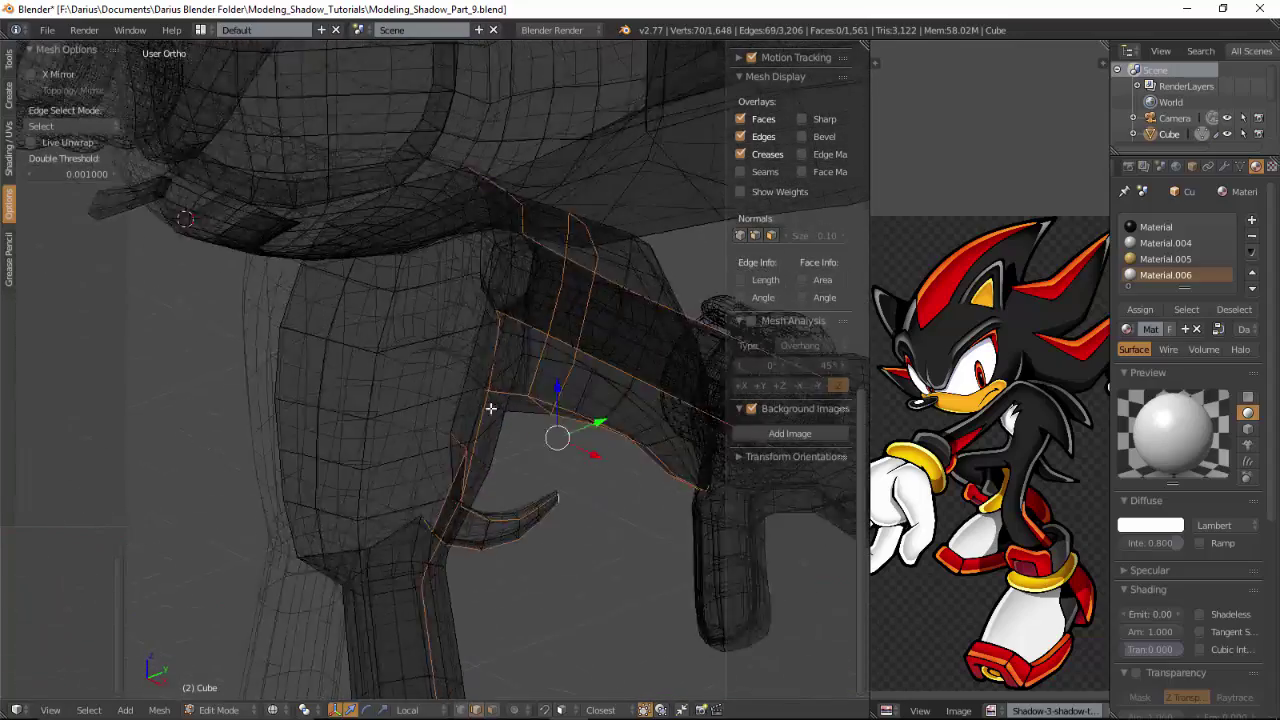
scroll(491, 408, up, 2)
shift+middle_drag(482, 312, 469, 403)
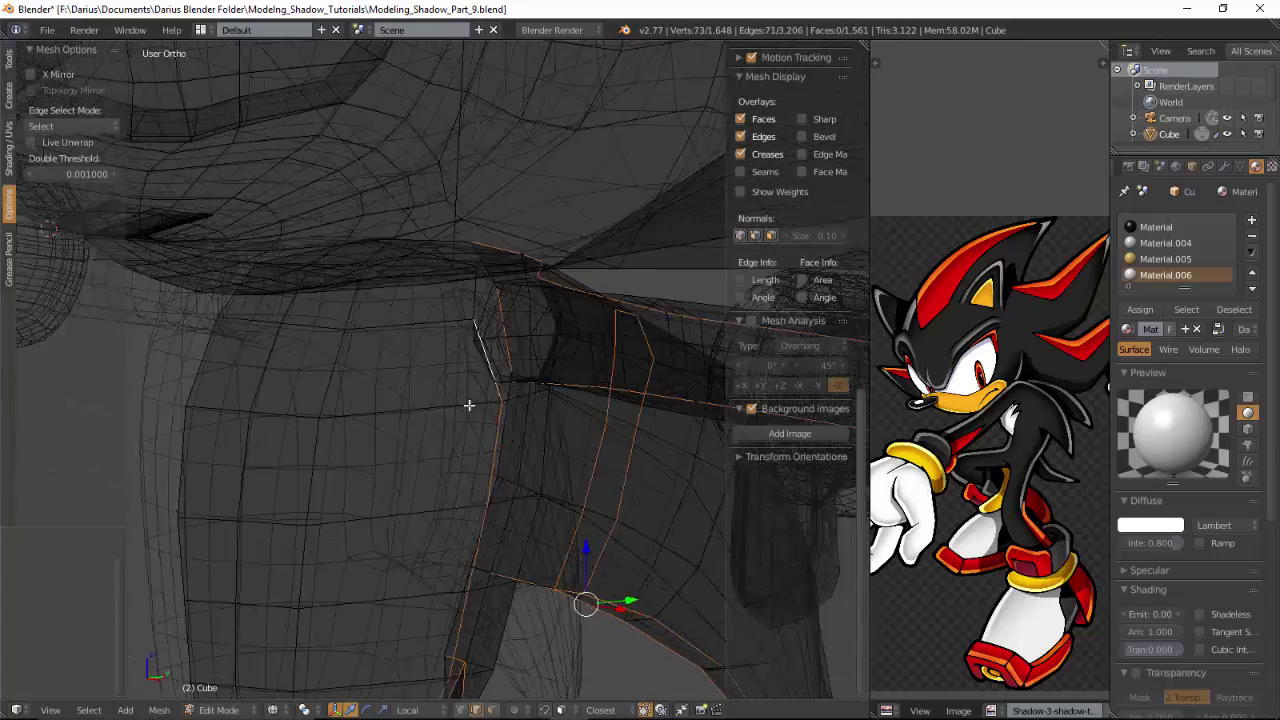
scroll(472, 400, up, 3)
shift+right_click(494, 193)
scroll(486, 291, down, 5)
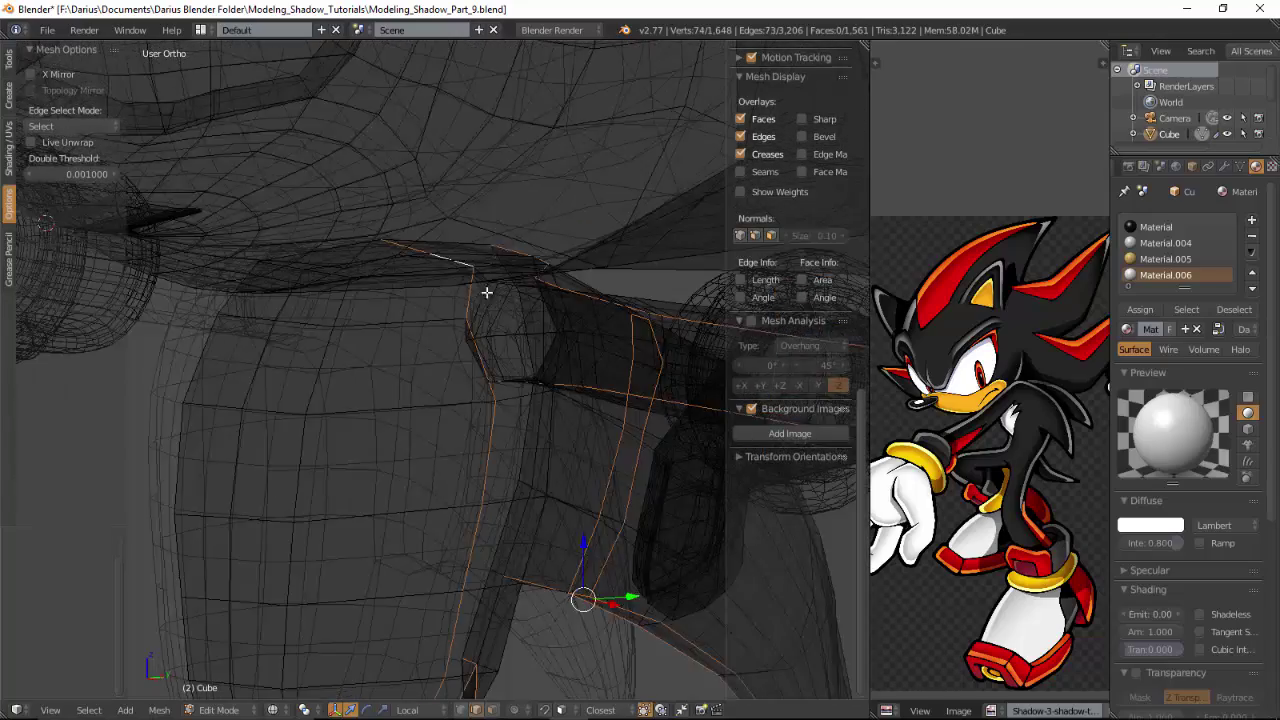
middle_drag(486, 291, 442, 563)
shift+right_click(336, 601)
Step: Add the edges from the eye corner along the muzzle's rear border to the neck, mark the selection as a seam and deselect everything
middle_drag(336, 601, 478, 544)
scroll(440, 586, down, 6)
key(z)
mouse_move(496, 372)
middle_down()
mouse_move(588, 360)
mouse_move(543, 377)
middle_up()
scroll(543, 377, up, 4)
mouse_move(520, 166)
shift+middle_down()
mouse_move(546, 380)
mouse_move(443, 370)
shift+middle_up()
scroll(442, 370, up, 4)
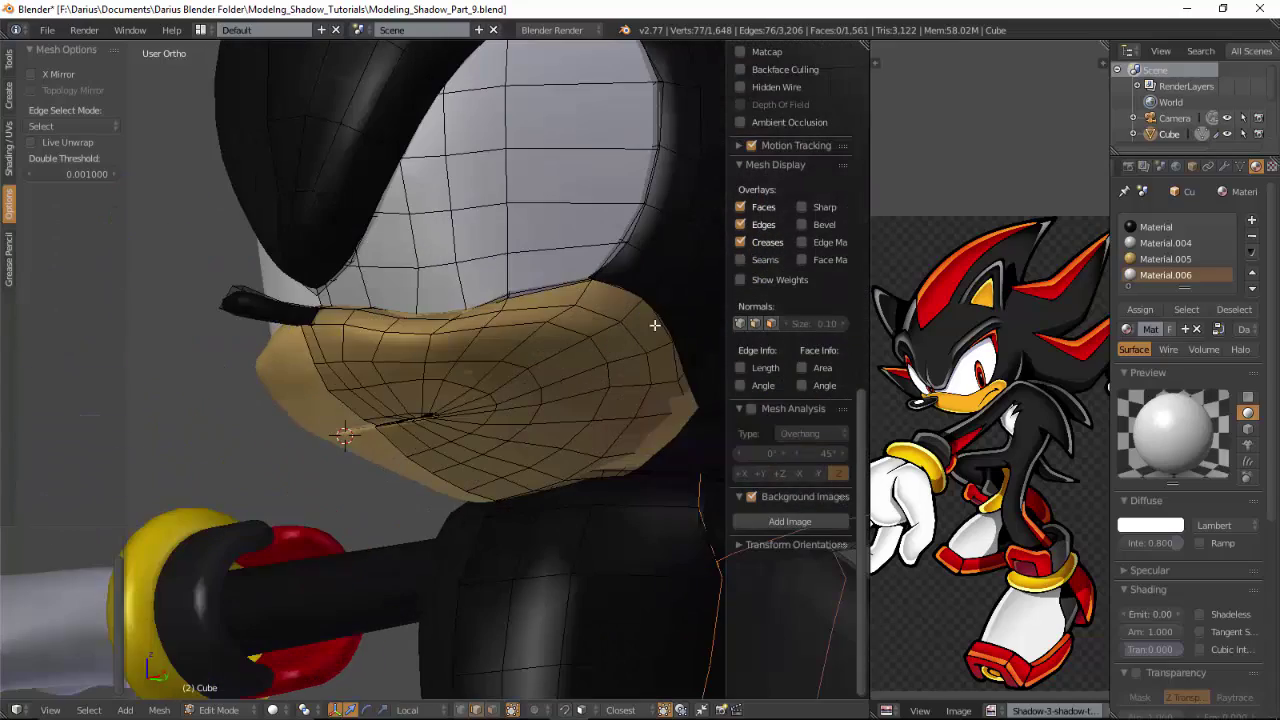
key(z)
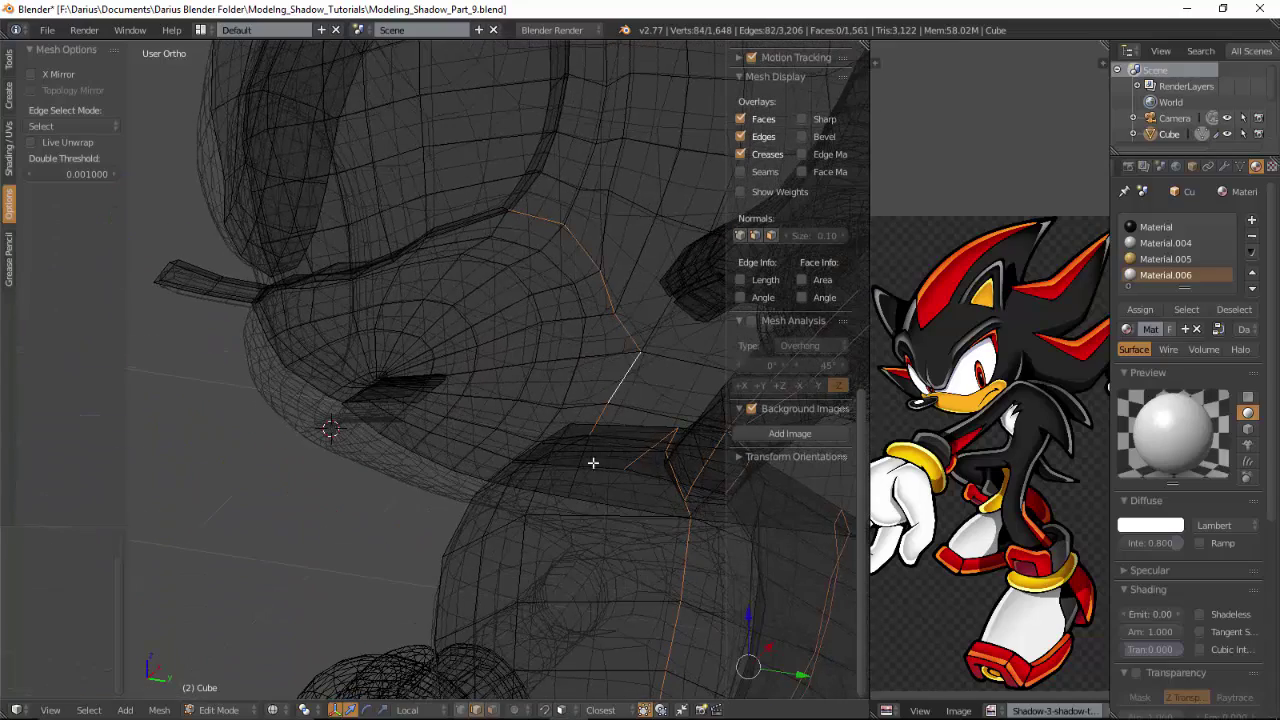
key(z)
key(z)
key(z)
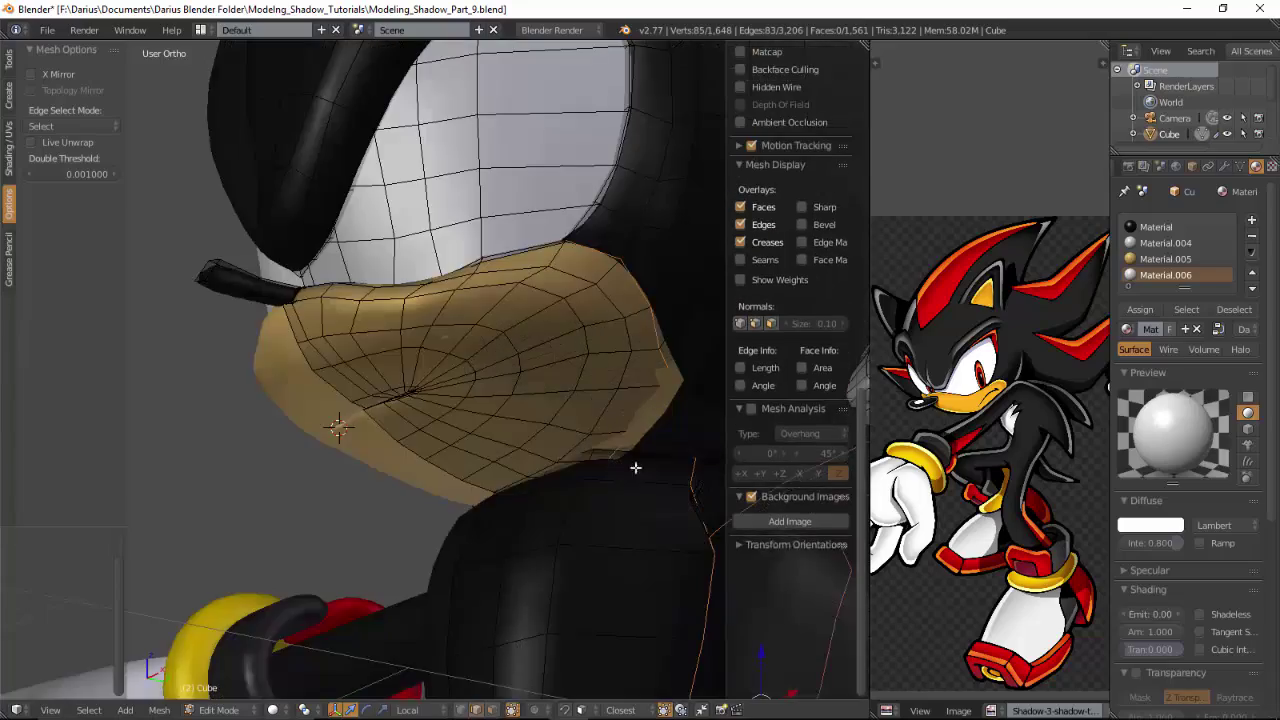
middle_drag(635, 467, 547, 496)
key(a)
Step: Select the first edges running across the upper head in front of the top spike
scroll(649, 508, down, 6)
scroll(551, 506, up, 2)
scroll(545, 480, up, 2)
scroll(534, 423, down, 6)
middle_drag(534, 423, 366, 407)
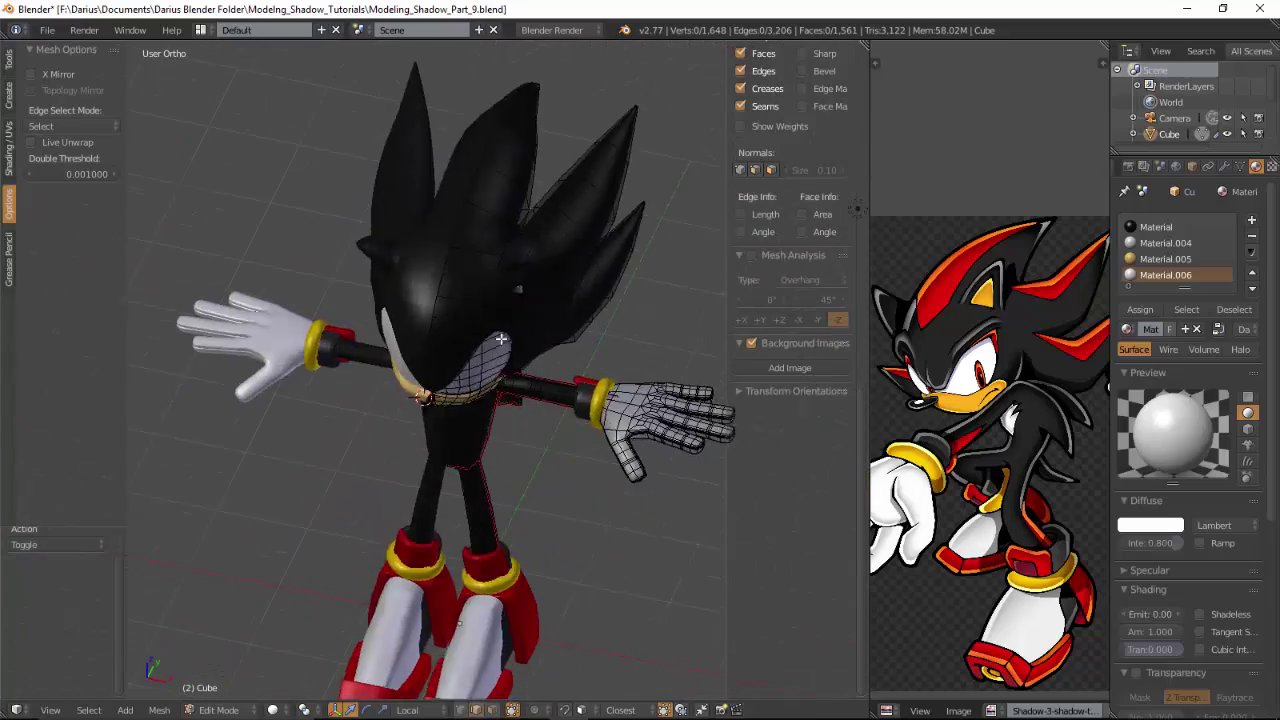
scroll(501, 339, up, 3)
mouse_move(494, 145)
shift+middle_down()
mouse_move(497, 326)
mouse_move(432, 368)
mouse_move(371, 320)
mouse_move(418, 343)
mouse_move(400, 351)
mouse_move(411, 394)
shift+middle_up()
scroll(393, 340, up, 3)
key(z)
mouse_move(391, 337)
middle_down()
mouse_move(443, 349)
mouse_move(551, 334)
mouse_move(489, 371)
mouse_move(322, 368)
middle_up()
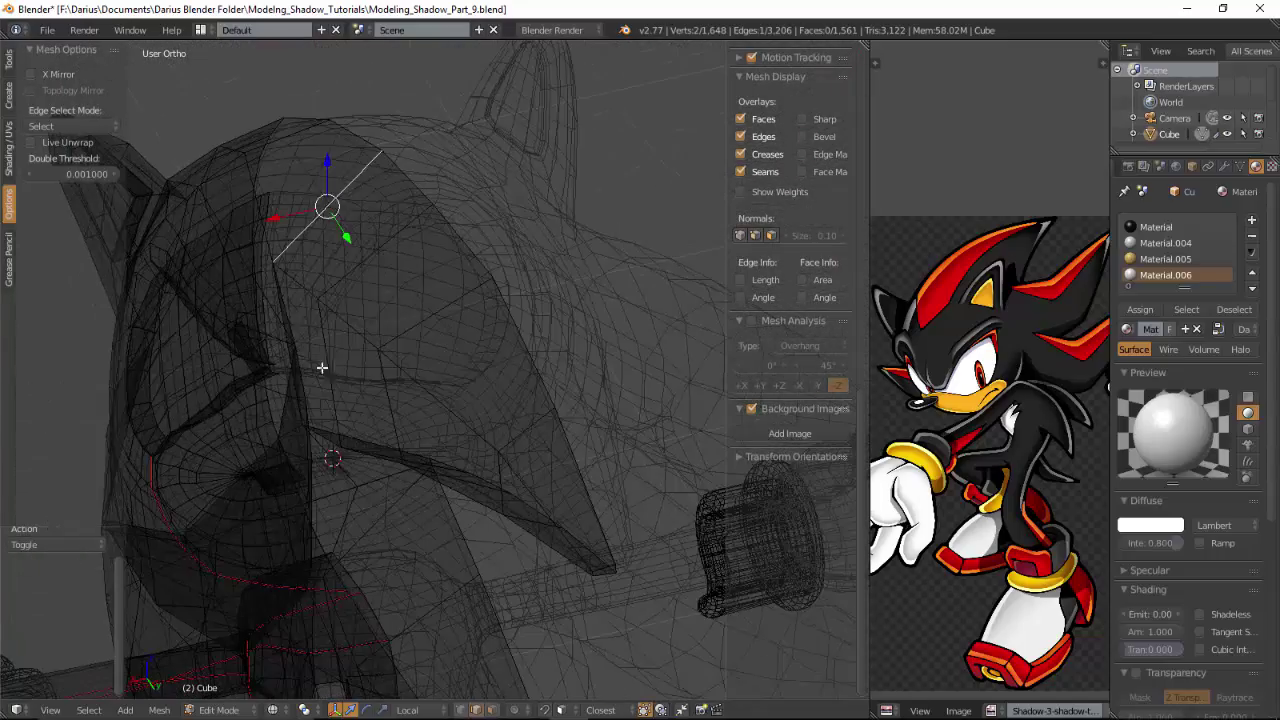
middle_drag(283, 303, 566, 380)
scroll(580, 470, up, 5)
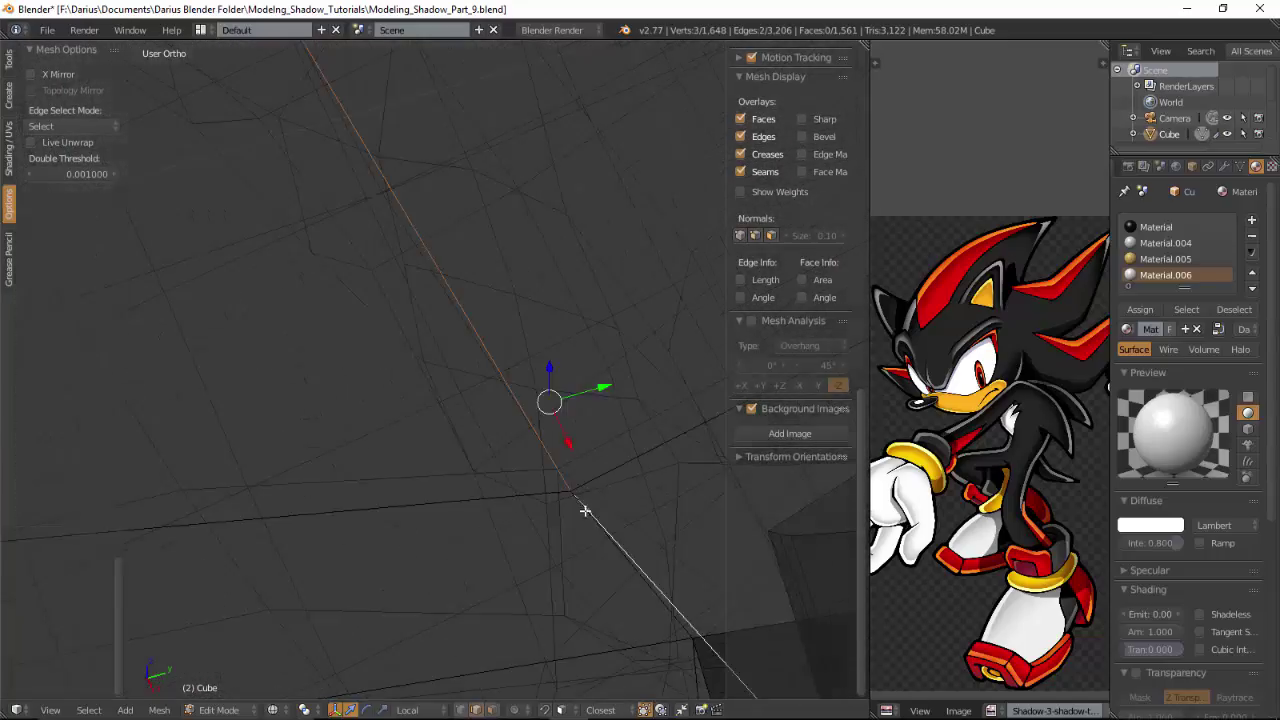
mouse_move(586, 511)
middle_down()
mouse_move(500, 403)
mouse_move(474, 443)
mouse_move(546, 391)
mouse_move(474, 434)
mouse_move(471, 470)
mouse_move(506, 551)
mouse_move(506, 451)
mouse_move(495, 509)
mouse_move(406, 437)
mouse_move(419, 426)
mouse_move(426, 500)
middle_up()
scroll(500, 403, down, 7)
Step: Add the edge loops around the bases of the upper and lower side spikes to the selection
key(z)
alt+shift+right_click(471, 489)
alt+shift+right_click(506, 551)
alt+shift+right_click(419, 426)
key(z)
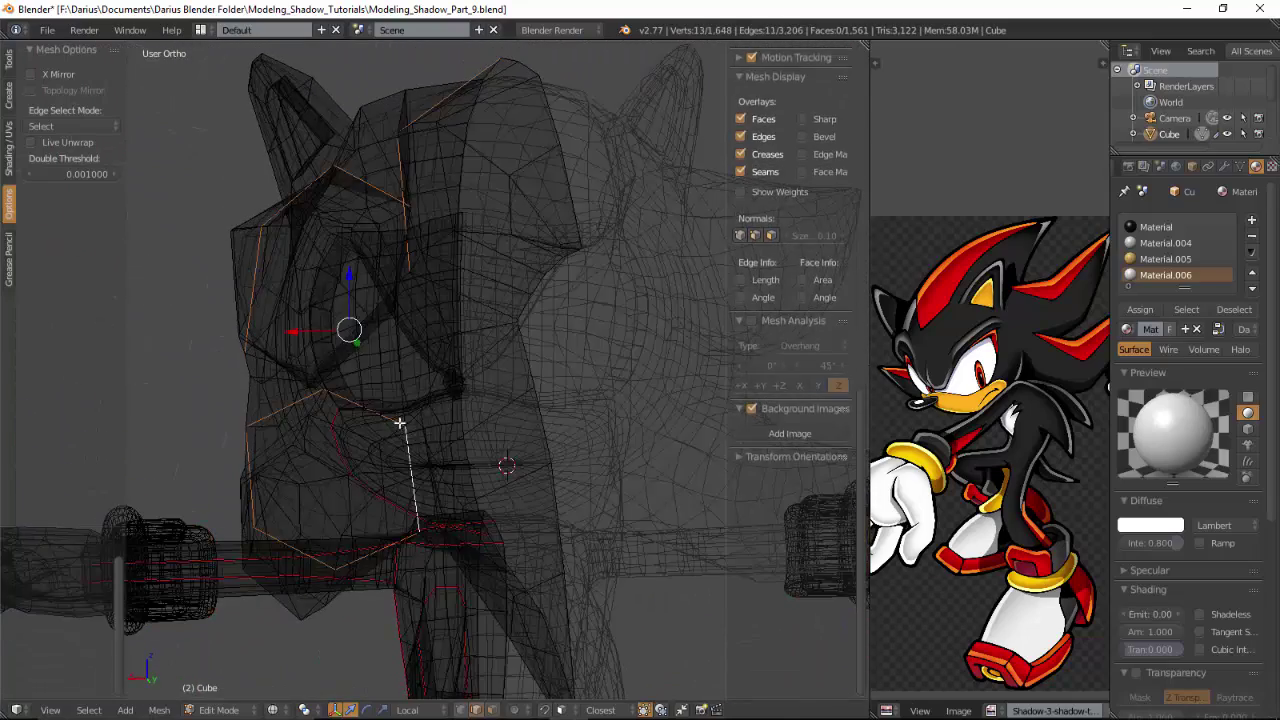
key(z)
key(z)
alt+shift+right_click(372, 294)
mouse_move(386, 343)
middle_down()
mouse_move(372, 294)
mouse_move(395, 262)
mouse_move(450, 273)
middle_up()
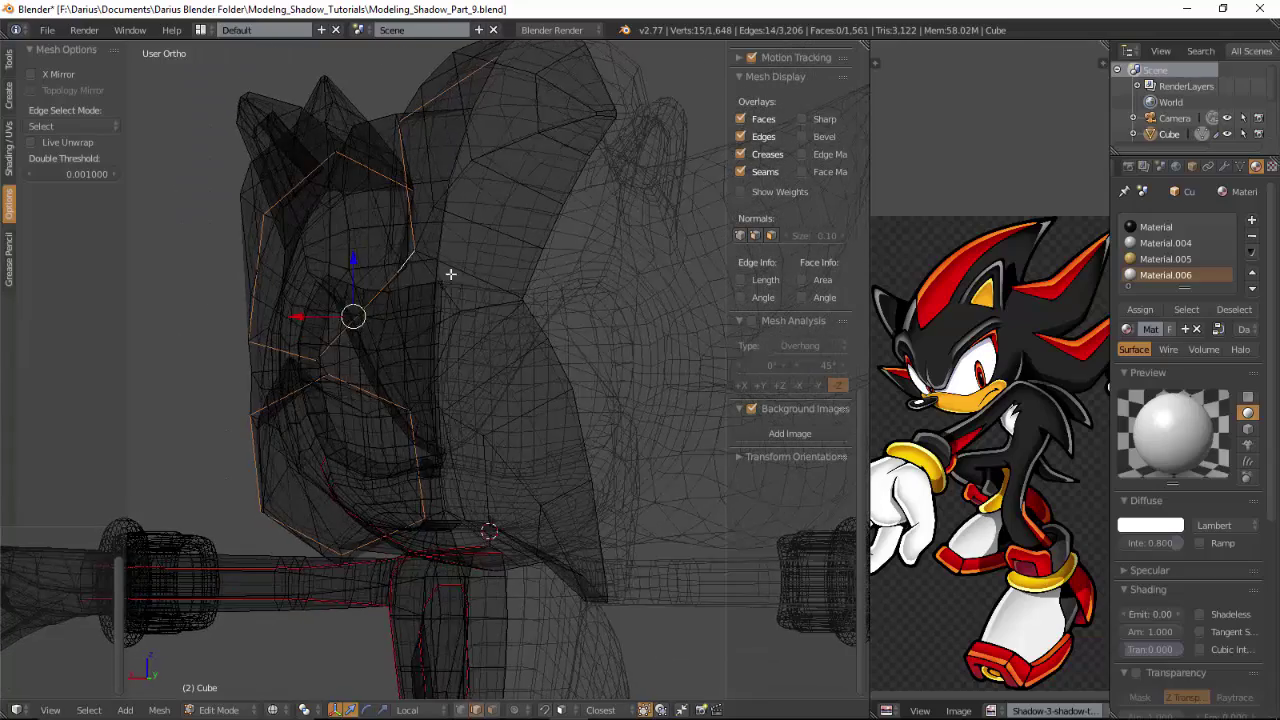
Step: Add the edges linking the top spike's base to the side spike loops behind the ear
middle_drag(466, 383, 419, 237)
shift+right_click(463, 391)
shift+right_click(511, 466)
scroll(541, 526, up, 4)
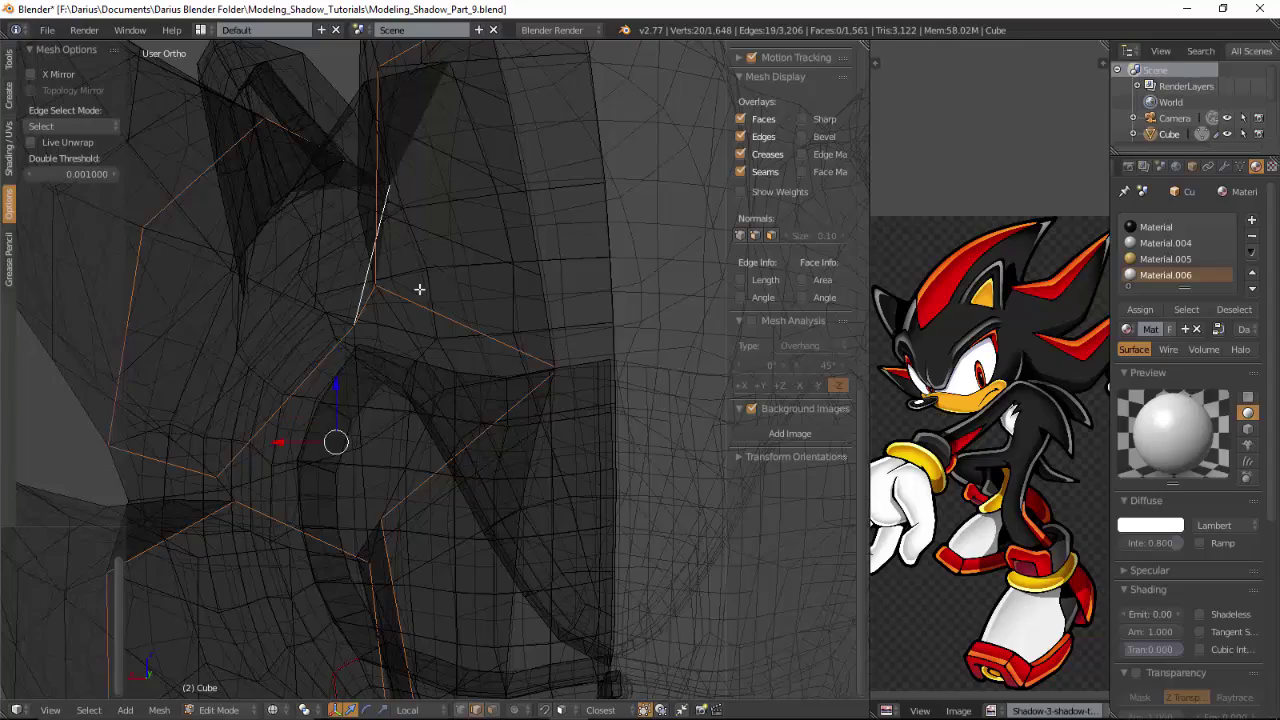
middle_drag(419, 289, 466, 436)
scroll(463, 349, down, 8)
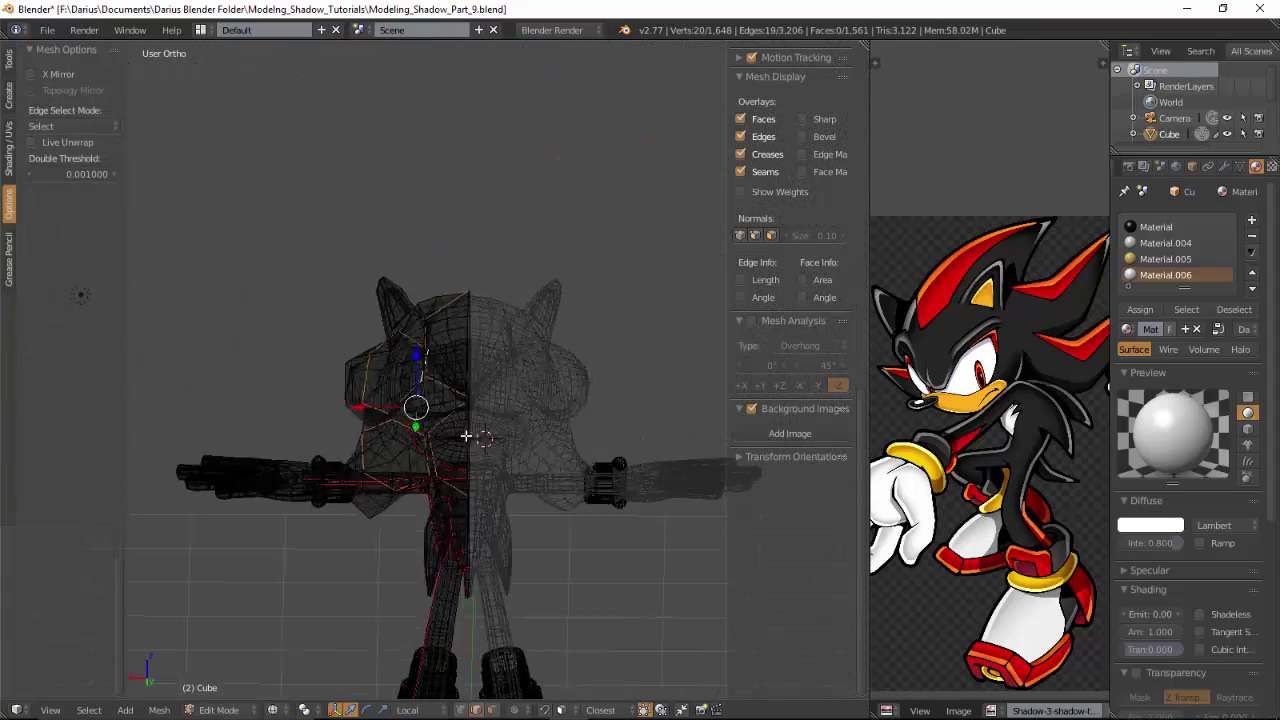
Step: Add the edges between the spikes and along the upper side spike to its tip
scroll(567, 435, up, 4)
middle_drag(567, 435, 480, 175)
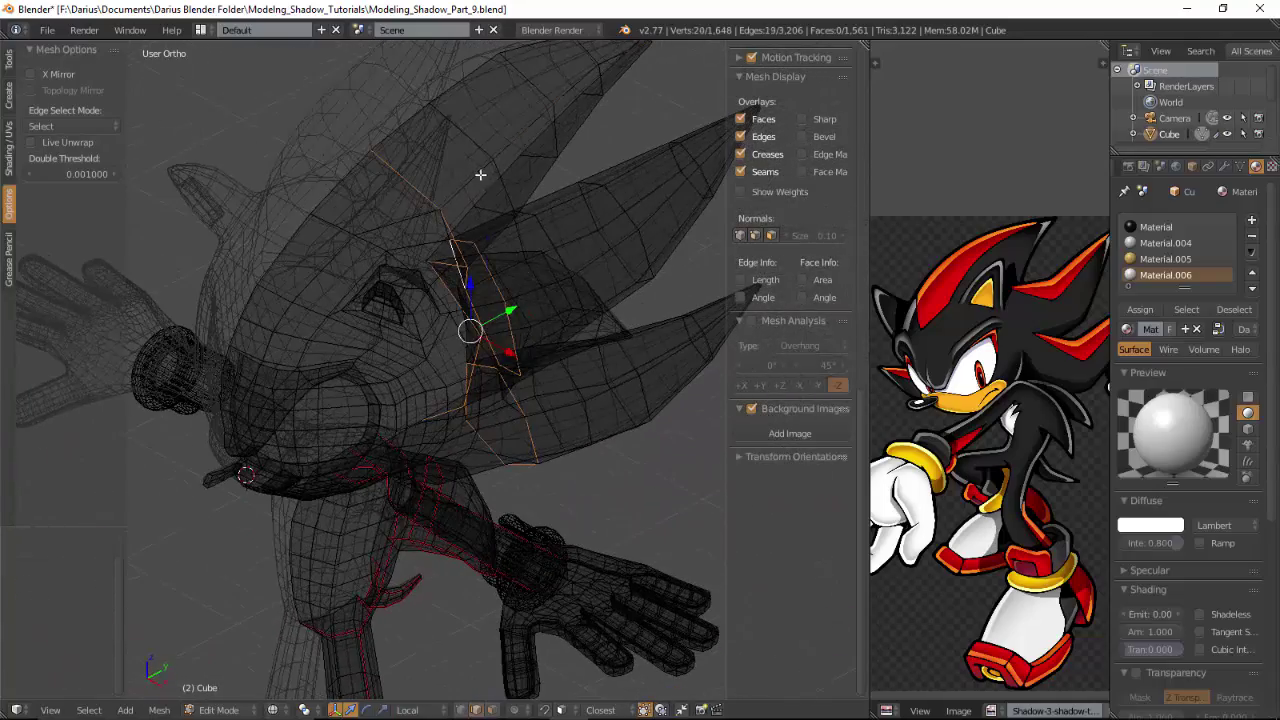
middle_drag(582, 299, 560, 326)
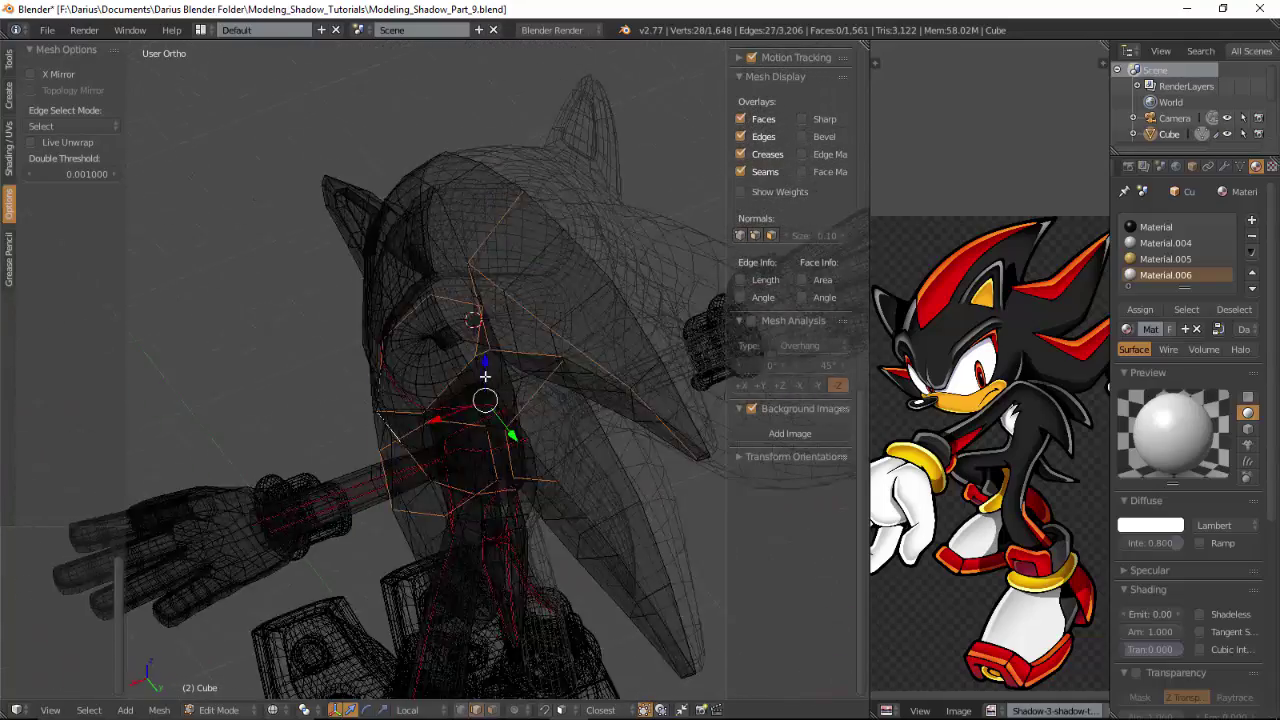
middle_drag(485, 376, 439, 338)
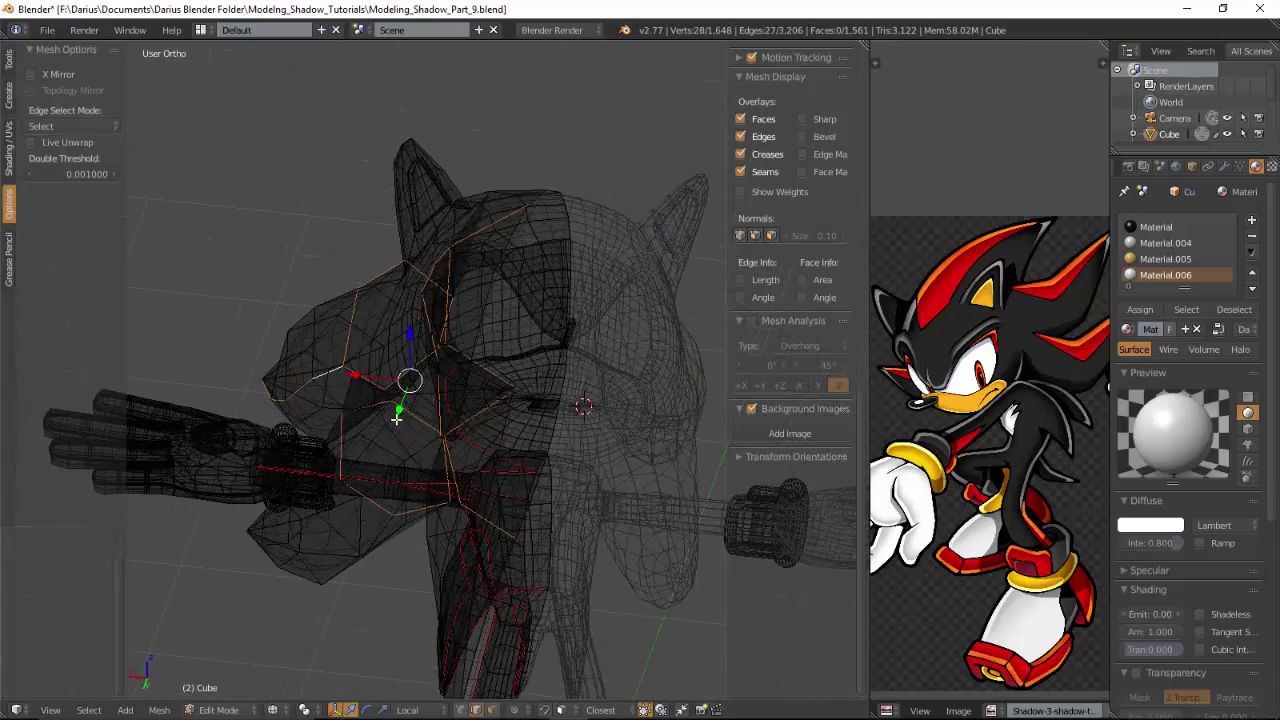
scroll(310, 400, up, 4)
shift+middle_drag(226, 380, 535, 373)
scroll(474, 454, up, 10)
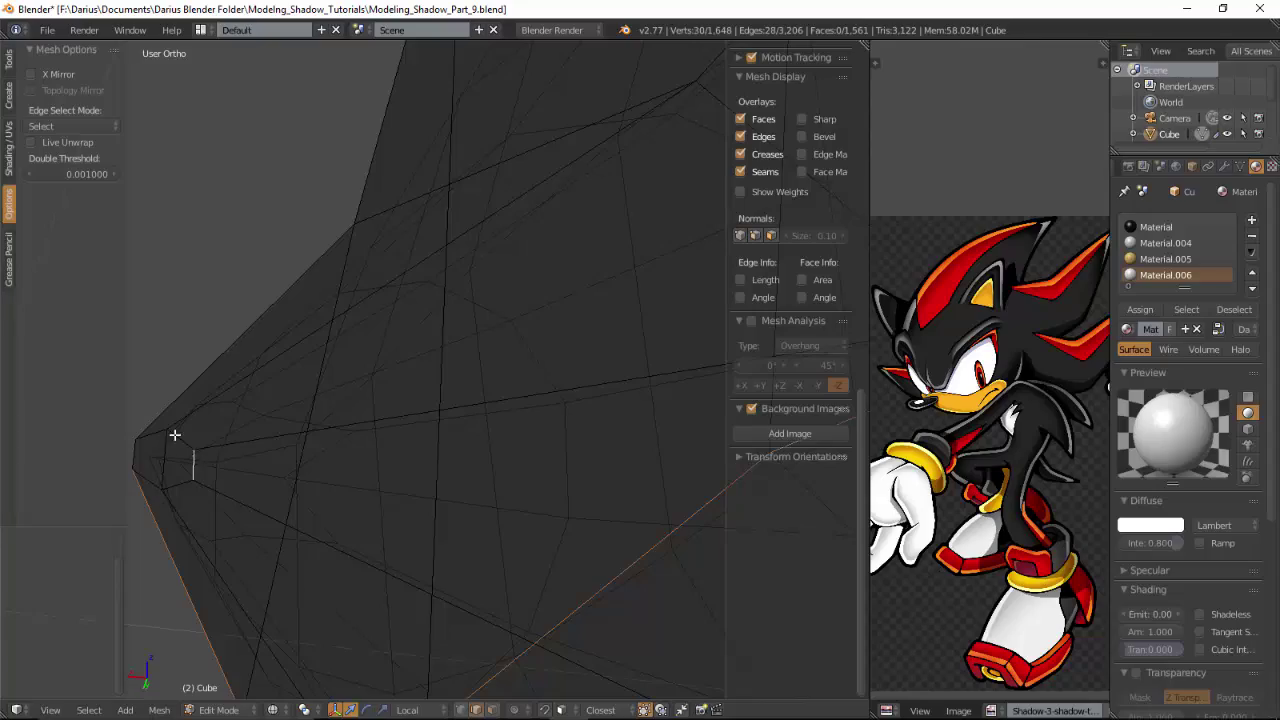
scroll(190, 497, down, 7)
shift+middle_drag(414, 400, 586, 426)
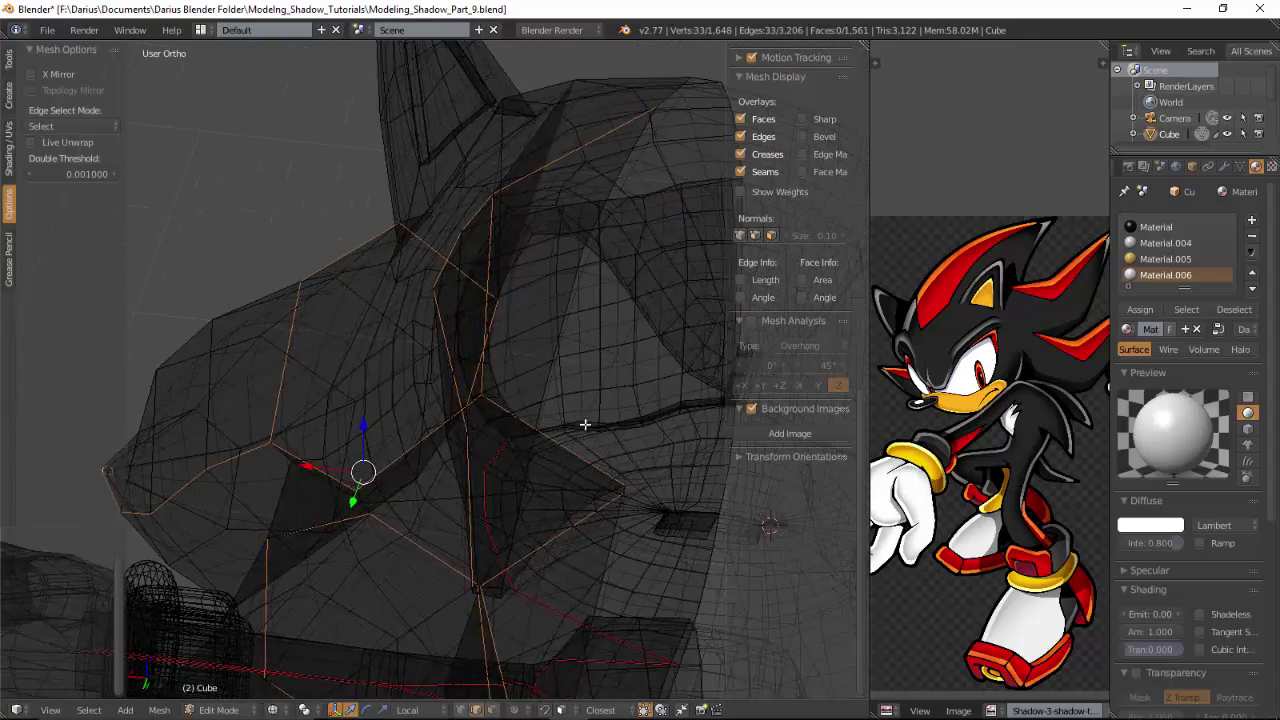
Step: Add the remaining edges joining the spike bases beside the eye and check the selection on the whole head
scroll(586, 426, down, 6)
scroll(491, 503, up, 5)
middle_drag(440, 440, 492, 461)
scroll(492, 461, up, 4)
middle_drag(491, 409, 448, 248)
shift+right_click(434, 250)
scroll(422, 250, down, 8)
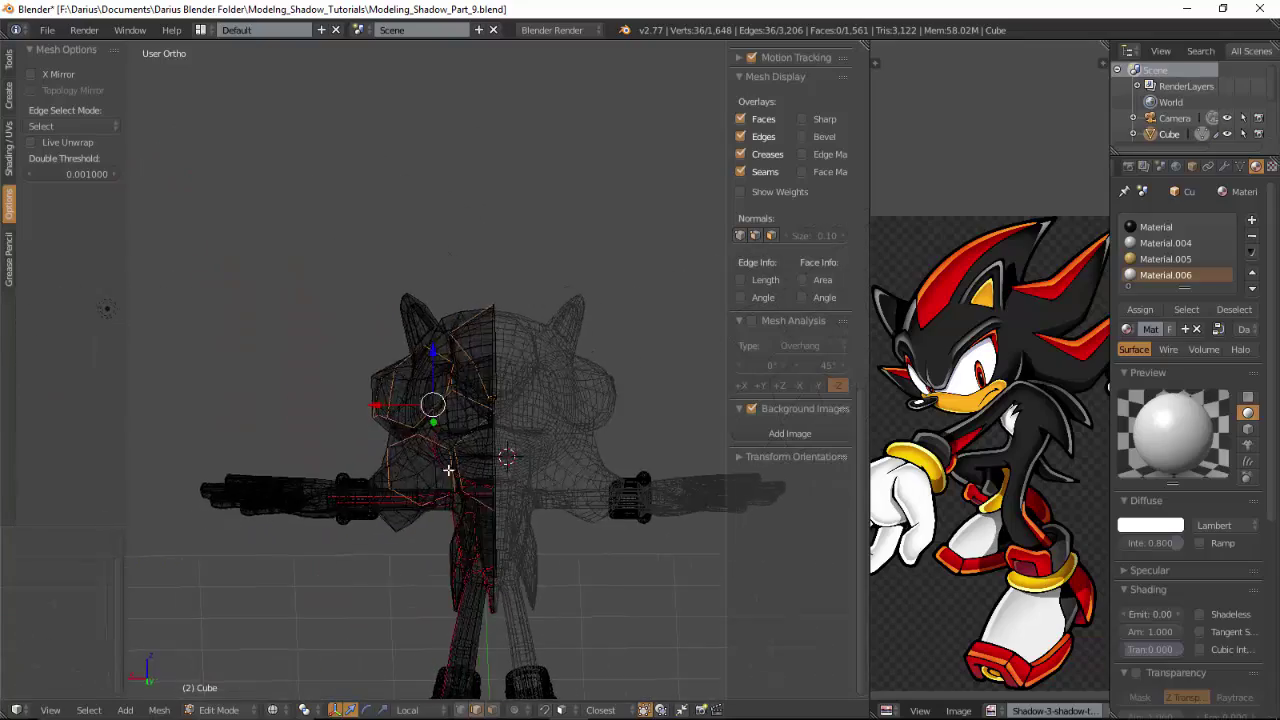
scroll(448, 469, up, 5)
shift+middle_drag(354, 688, 518, 340)
scroll(577, 463, down, 3)
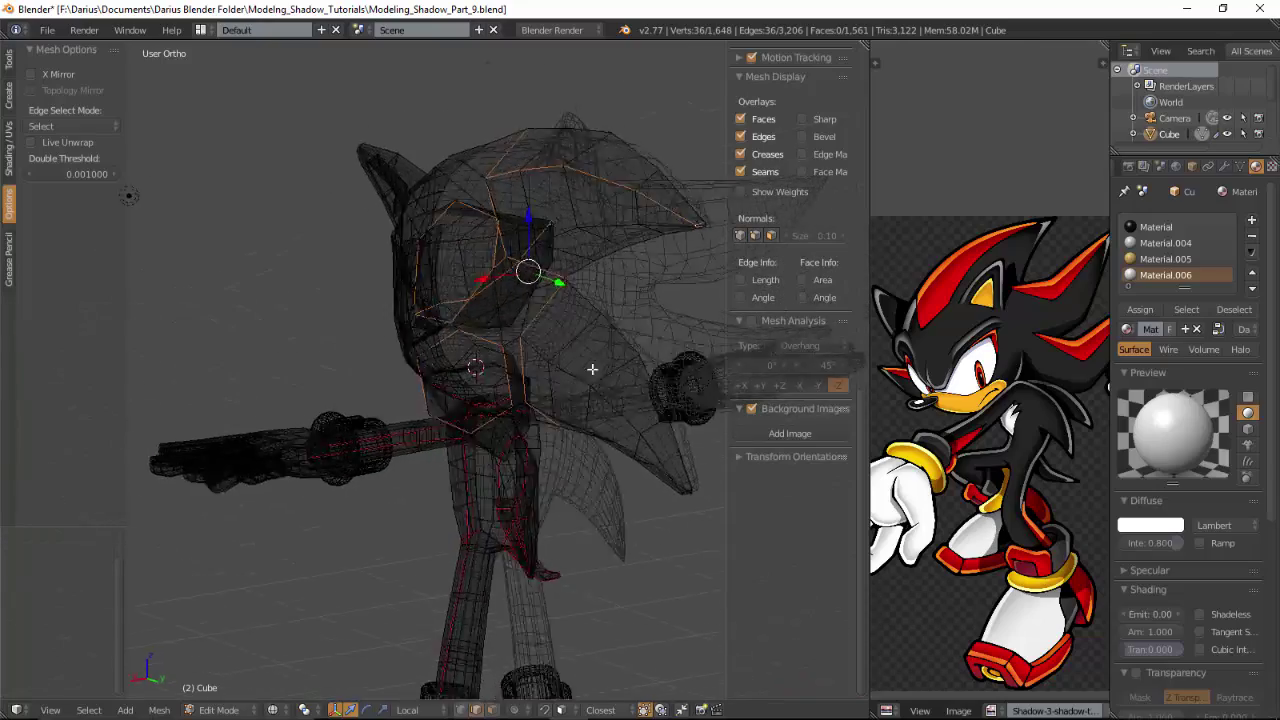
Step: Add the edges under the head at the back of the neck, mark the selection as a seam and deselect everything
middle_drag(588, 375, 640, 346)
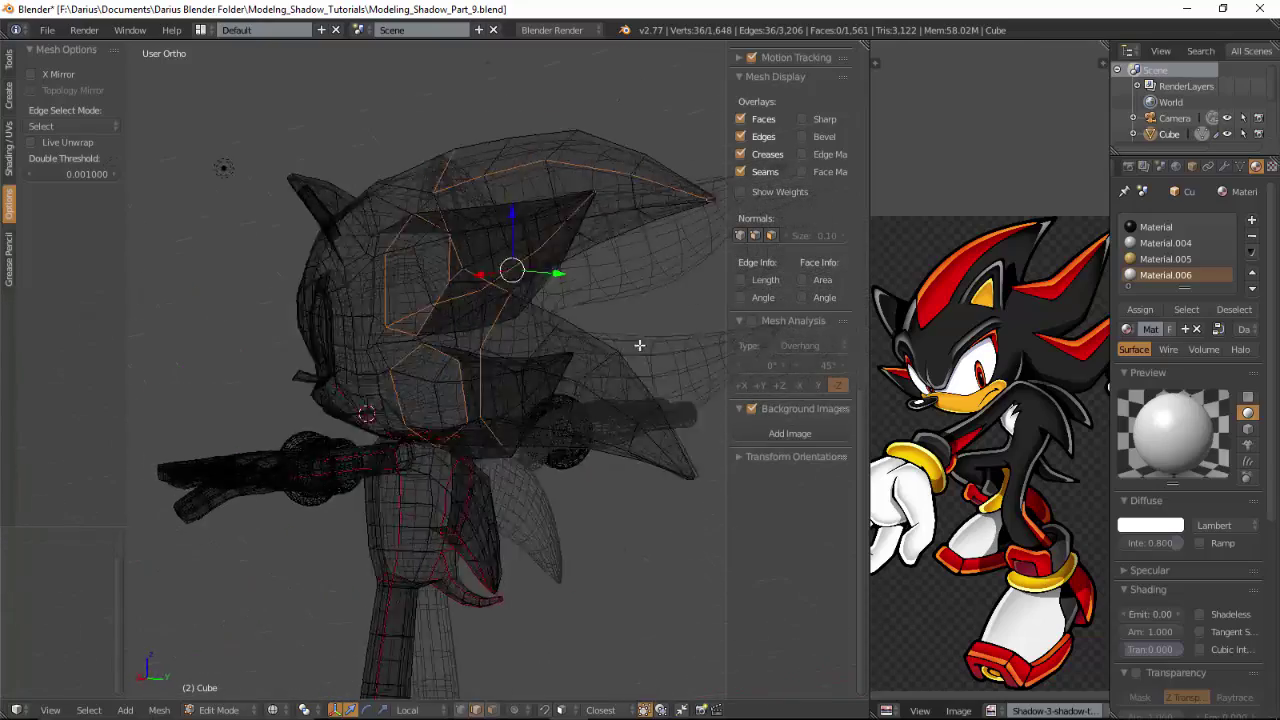
scroll(640, 346, up, 5)
alt+shift+right_click(588, 409)
middle_drag(614, 423, 650, 463)
scroll(642, 460, up, 3)
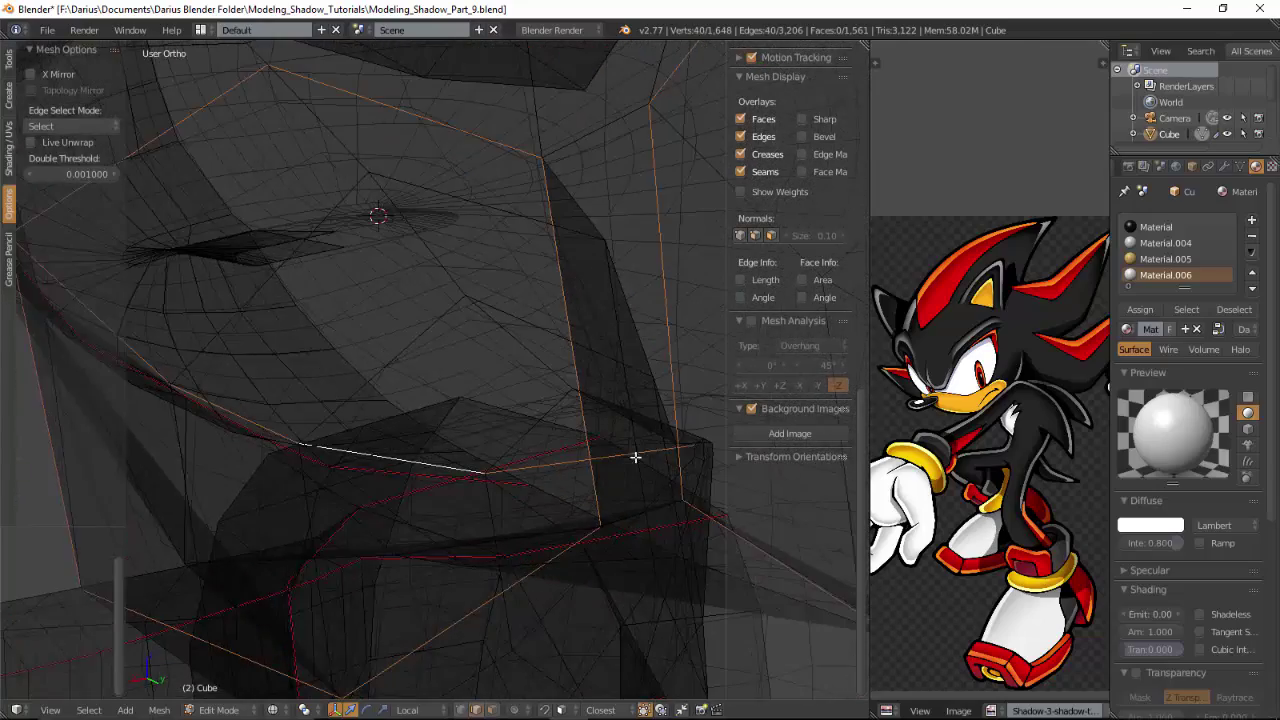
shift+right_click(712, 450)
scroll(690, 462, down, 8)
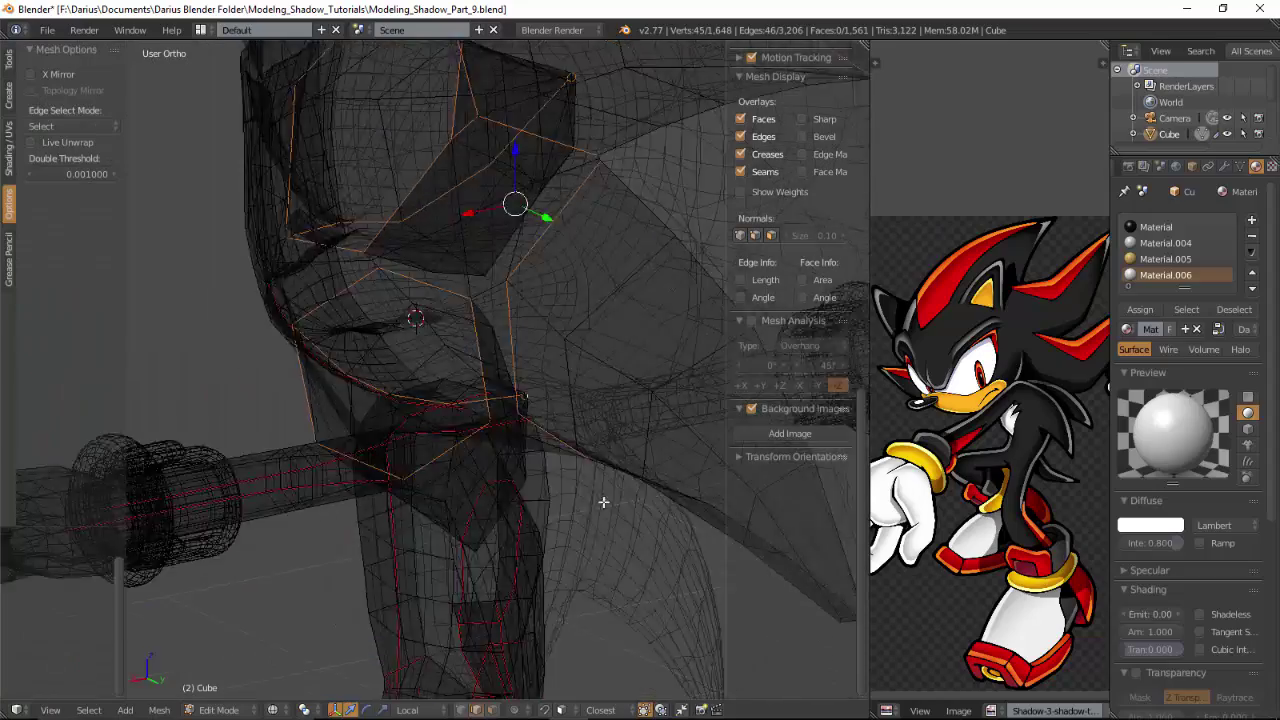
middle_drag(603, 503, 577, 411)
click(501, 418)
key(a)
Step: Select the edges running along the lower rear head spike to its tip and mark them as a seam
alt+right_click(573, 416)
scroll(587, 484, up, 5)
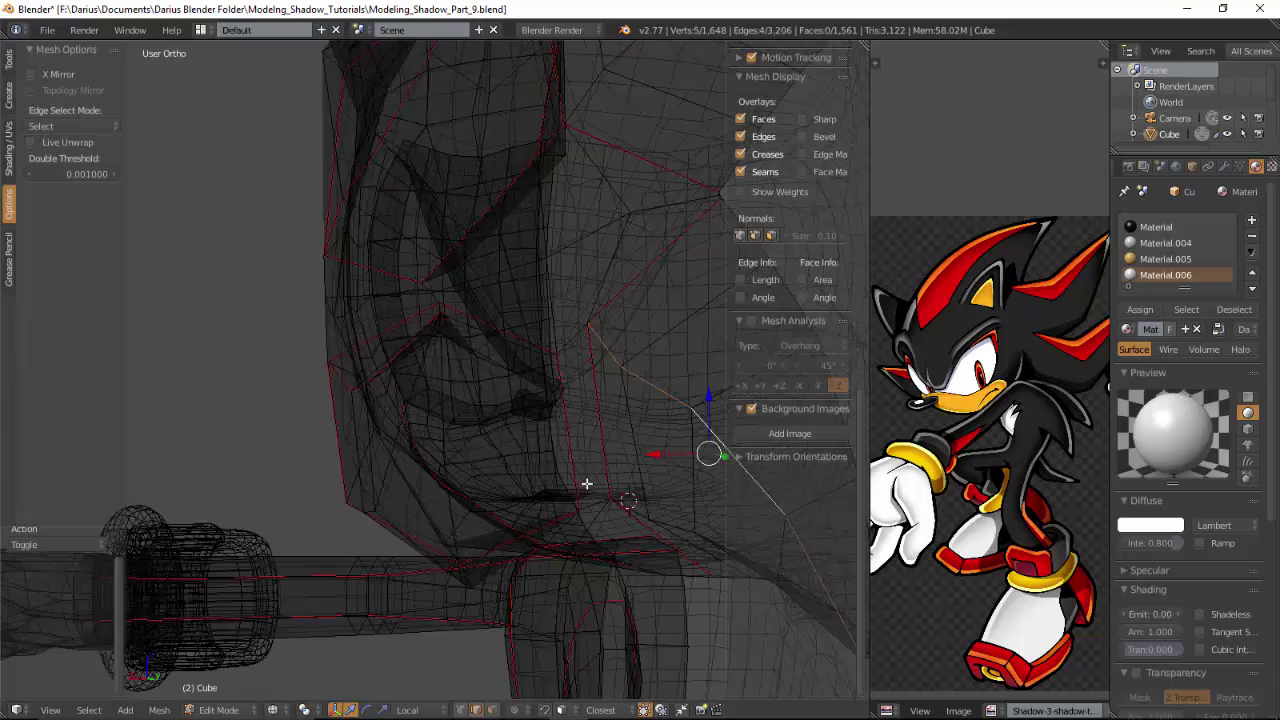
shift+middle_drag(587, 484, 346, 298)
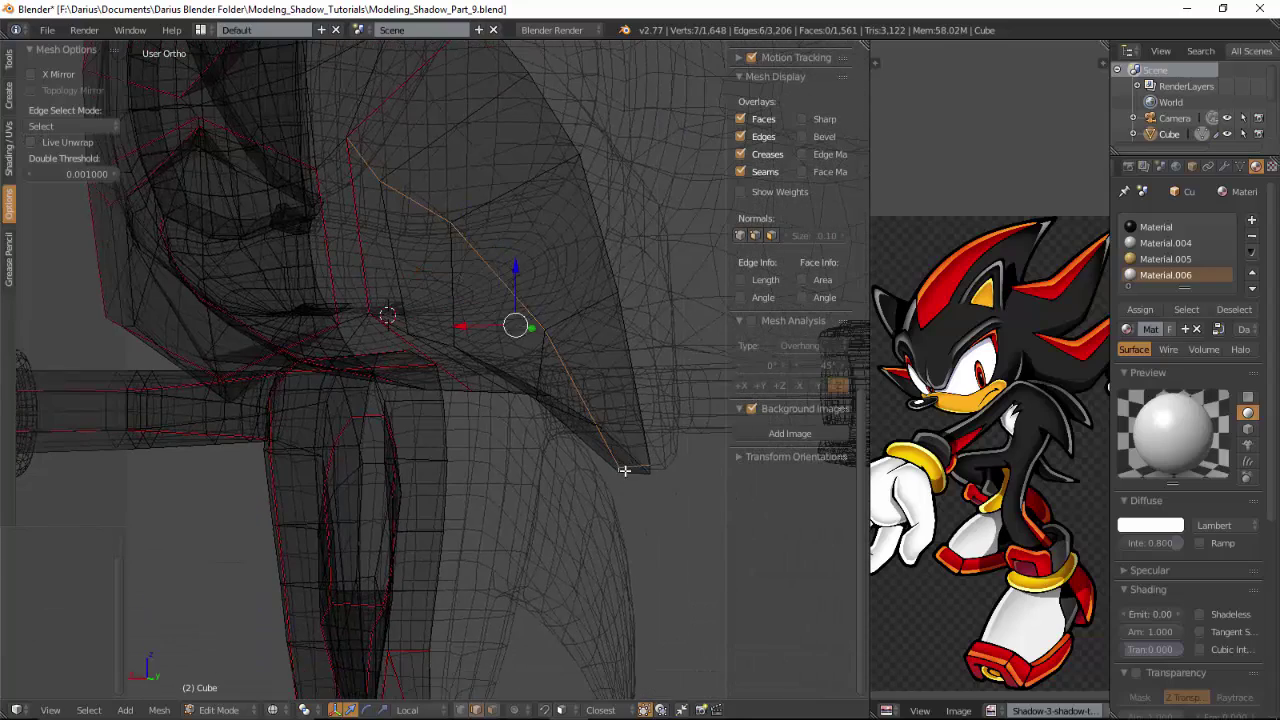
key(ctrl+e)
click(608, 425)
scroll(460, 530, down, 4)
shift+middle_drag(220, 392, 414, 426)
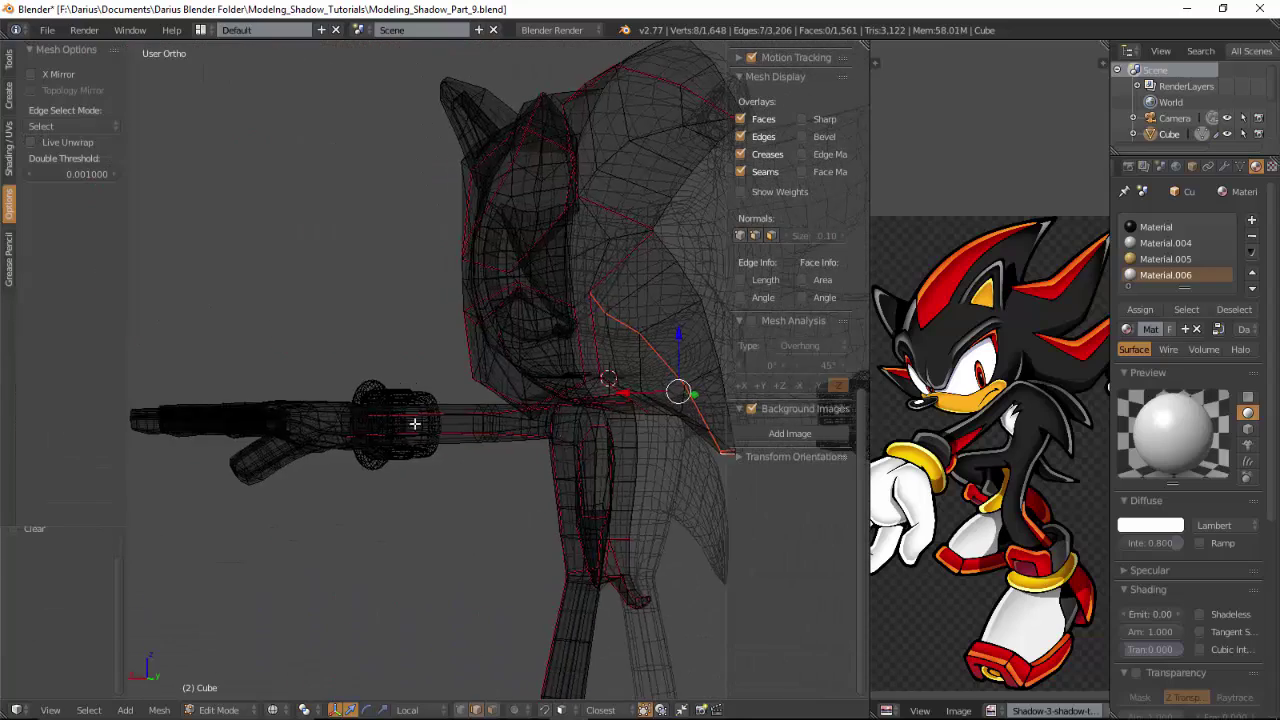
Step: Add the edges running along the side of the hand and around its fingers to the selection
key(z)
mouse_move(107, 404)
middle_down()
mouse_move(298, 471)
mouse_move(446, 496)
mouse_move(423, 488)
mouse_move(437, 462)
middle_up()
scroll(440, 511, down, 3)
scroll(437, 469, up, 7)
scroll(545, 489, up, 2)
mouse_move(598, 553)
shift+middle_down()
mouse_move(545, 489)
mouse_move(557, 526)
shift+middle_up()
key(z)
key(z)
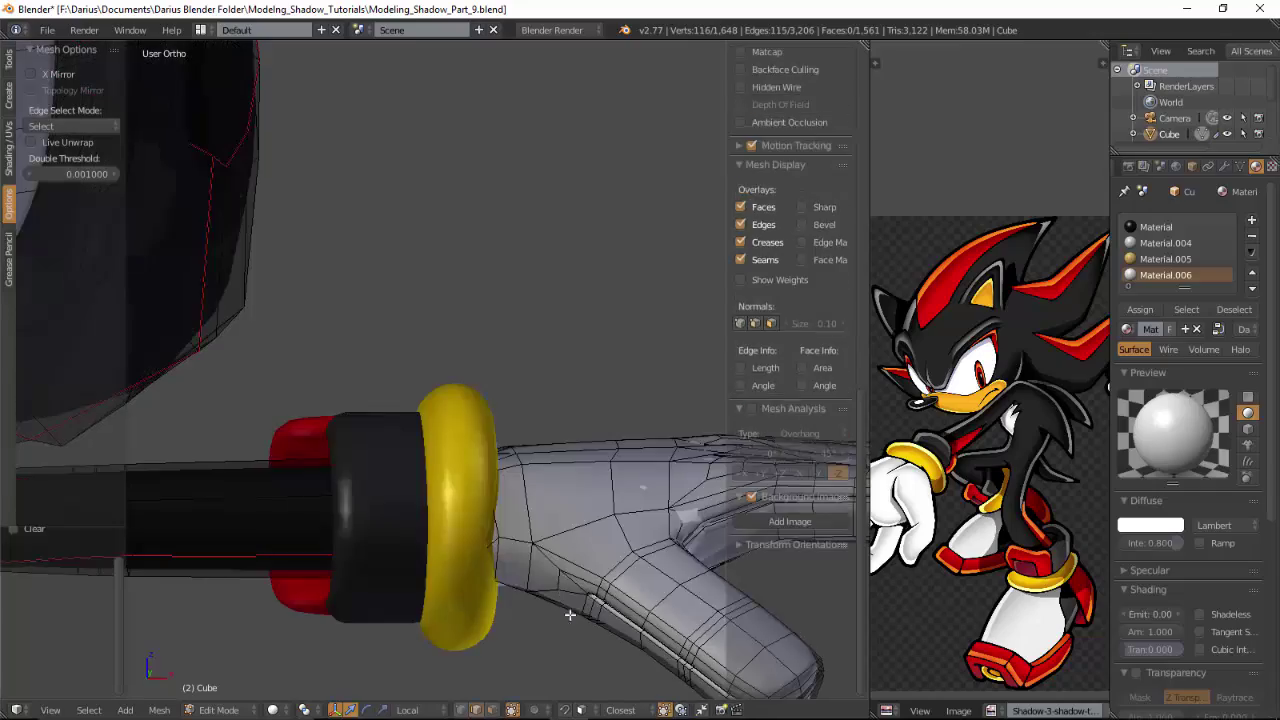
scroll(468, 463, up, 4)
mouse_move(569, 614)
shift+middle_down()
mouse_move(468, 463)
mouse_move(303, 538)
shift+middle_up()
Step: Complete the edge selection around the hand and thumb, mark it as a seam and deselect everything
key(z)
scroll(478, 475, up, 6)
scroll(411, 498, down, 6)
key(z)
key(z)
shift+right_click(184, 409)
key(z)
scroll(332, 429, down, 3)
middle_drag(340, 429, 446, 460)
key(ctrl+e)
click(447, 422)
key(a)
Step: Review the character's seams in edit mode and its smooth shape in object mode from the front
scroll(586, 437, down, 3)
key(Tab)
middle_drag(585, 437, 503, 439)
key(Tab)
scroll(291, 474, down, 4)
scroll(495, 478, down, 3)
scroll(495, 478, up, 3)
shift+middle_drag(520, 280, 514, 460)
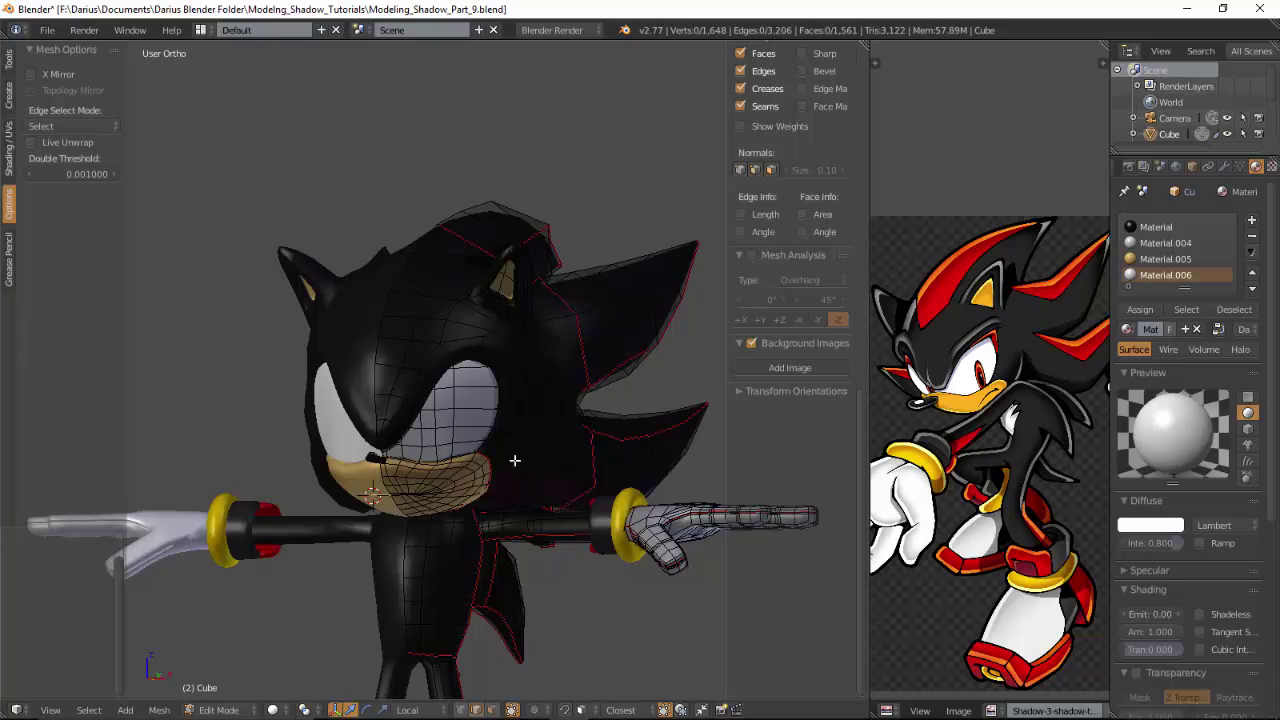
key(Tab)
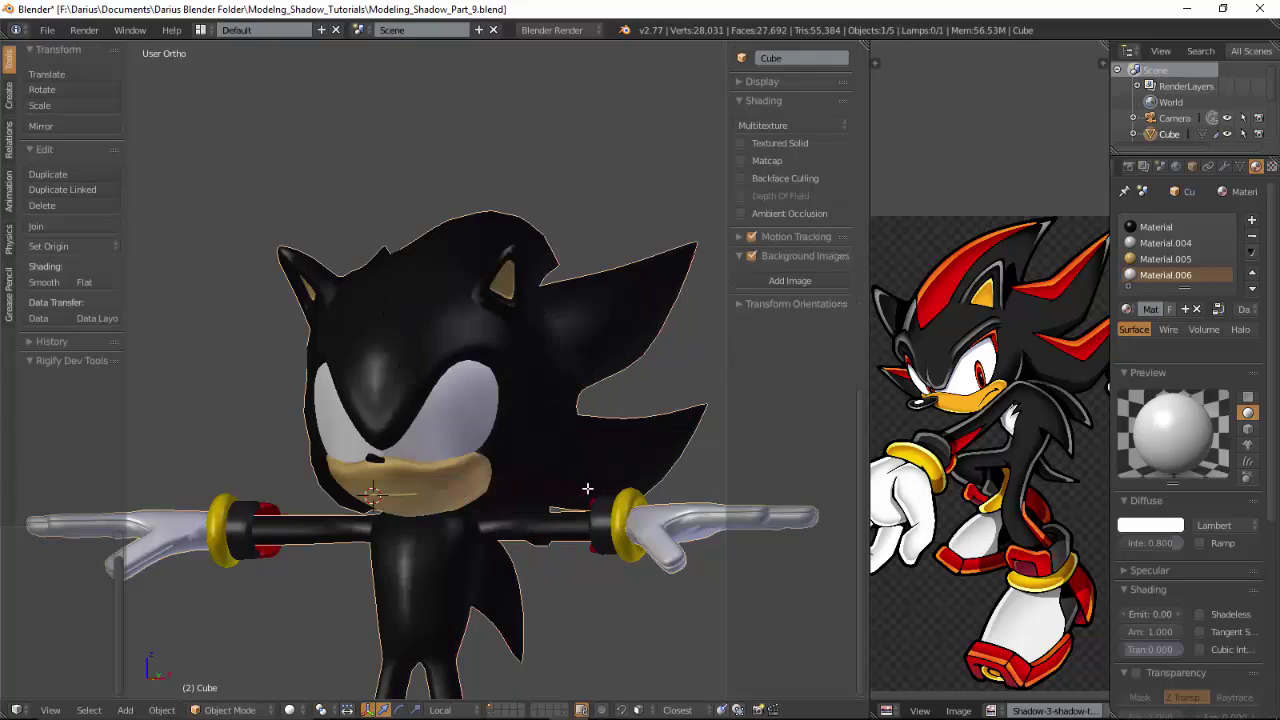
middle_drag(448, 502, 494, 511)
key(alt+Tab)
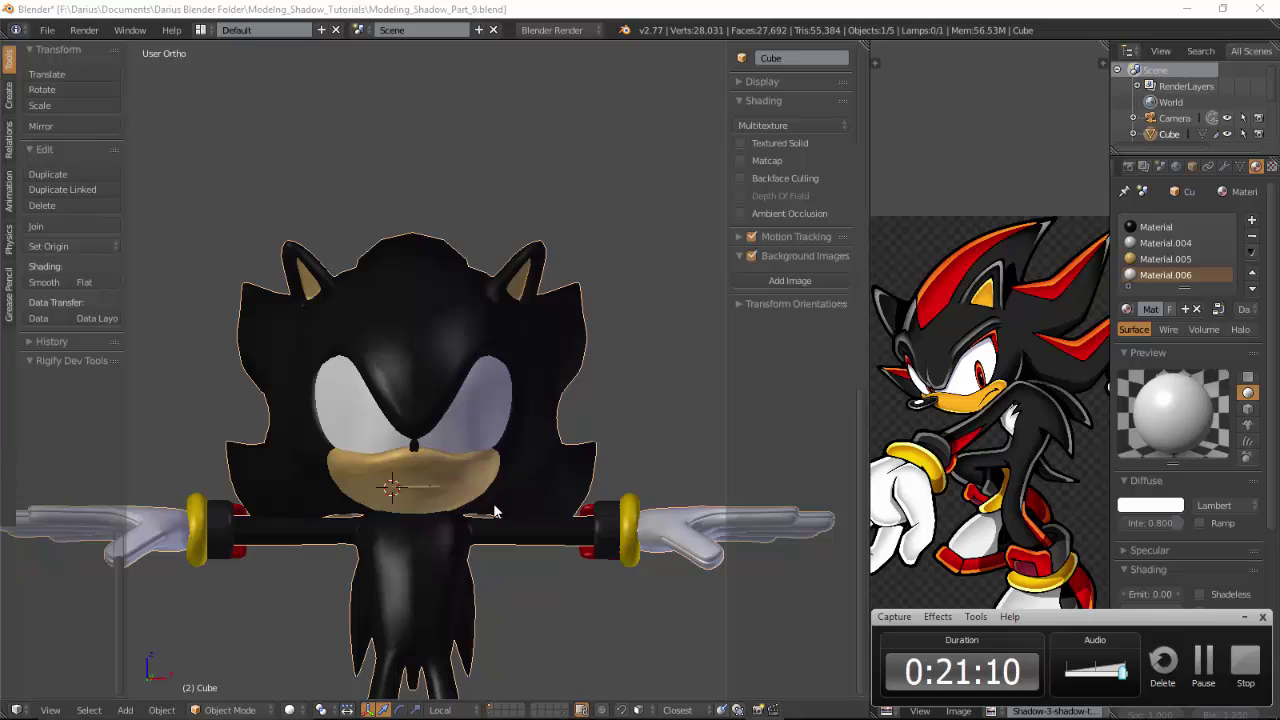
click(1247, 617)
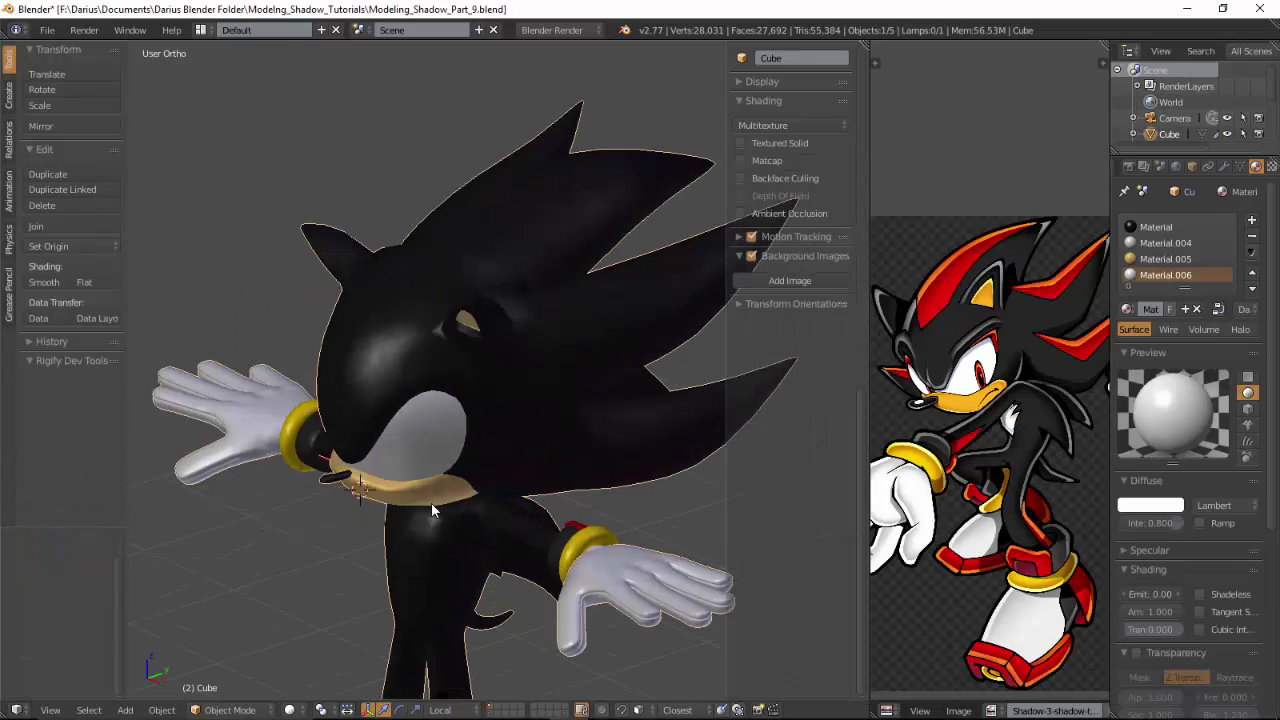